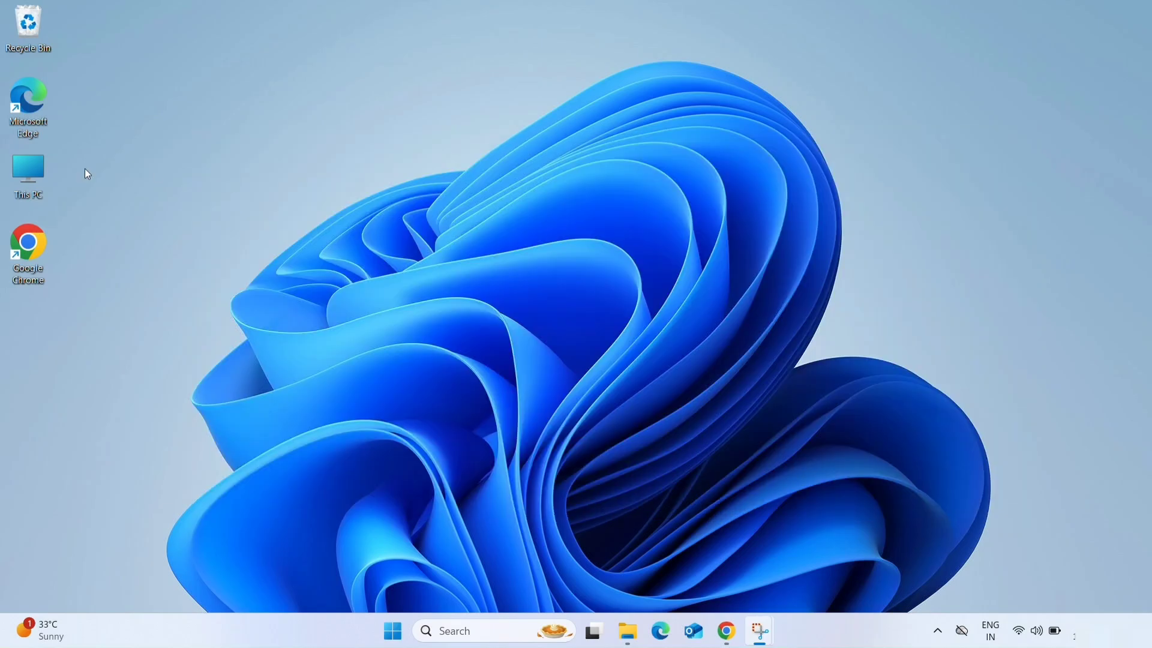
- Open Google Chrome in a maximized window and search Google for virtualbox
double_click(43, 258)
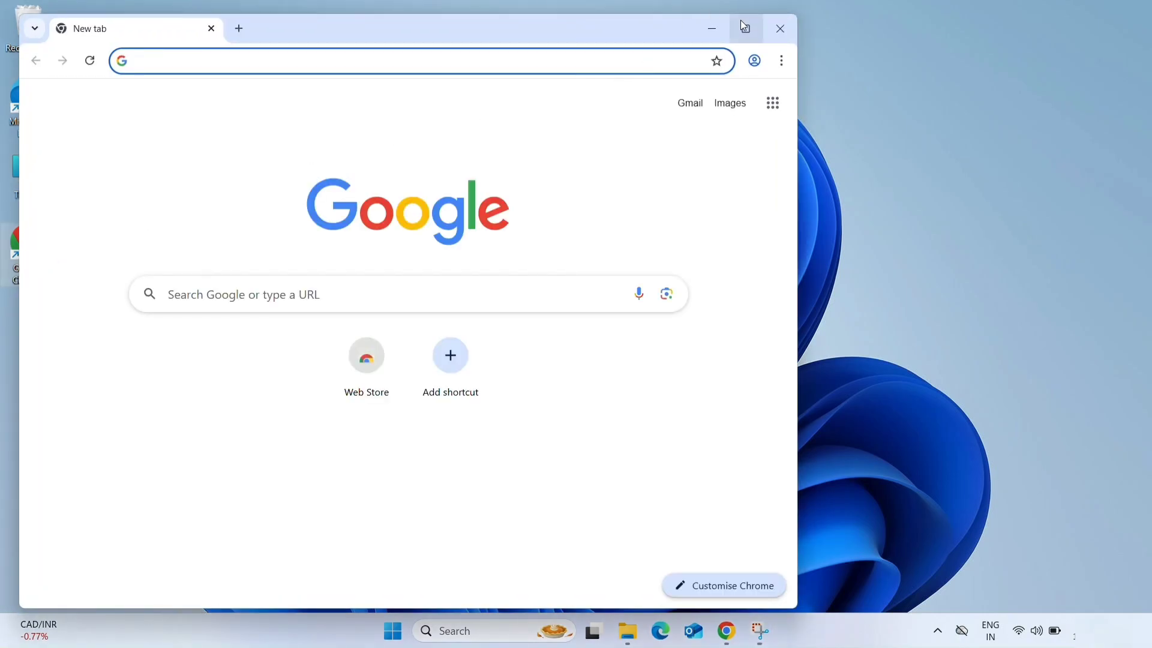
click(747, 30)
click(444, 276)
text(v)
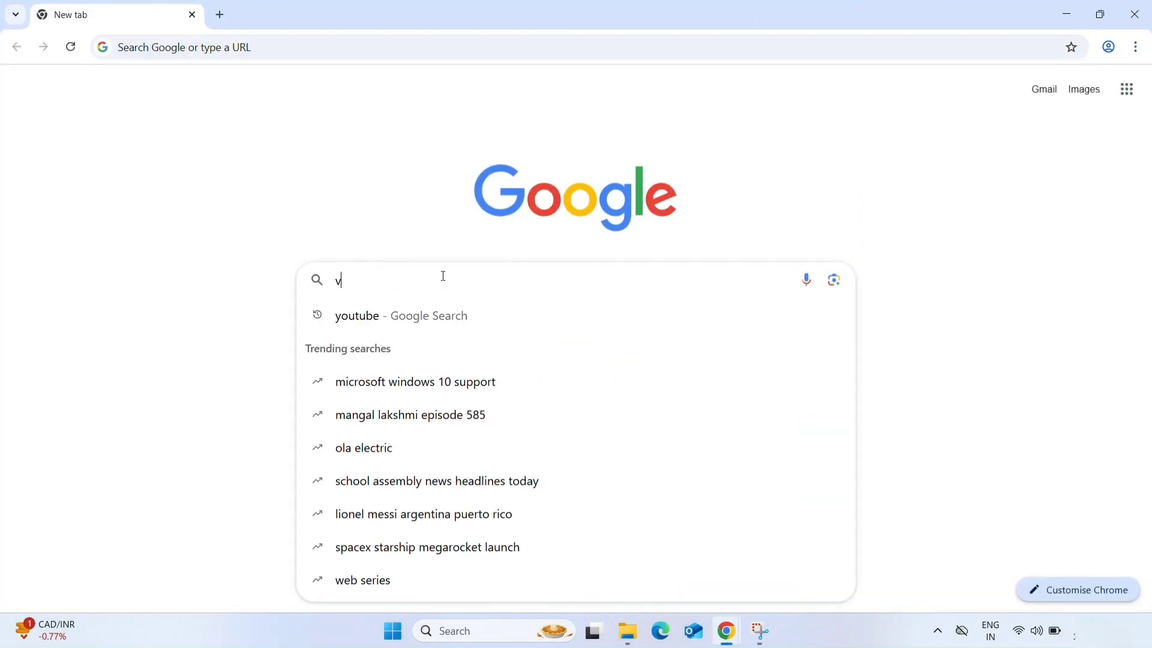
text(irtualbox)
key(Return)
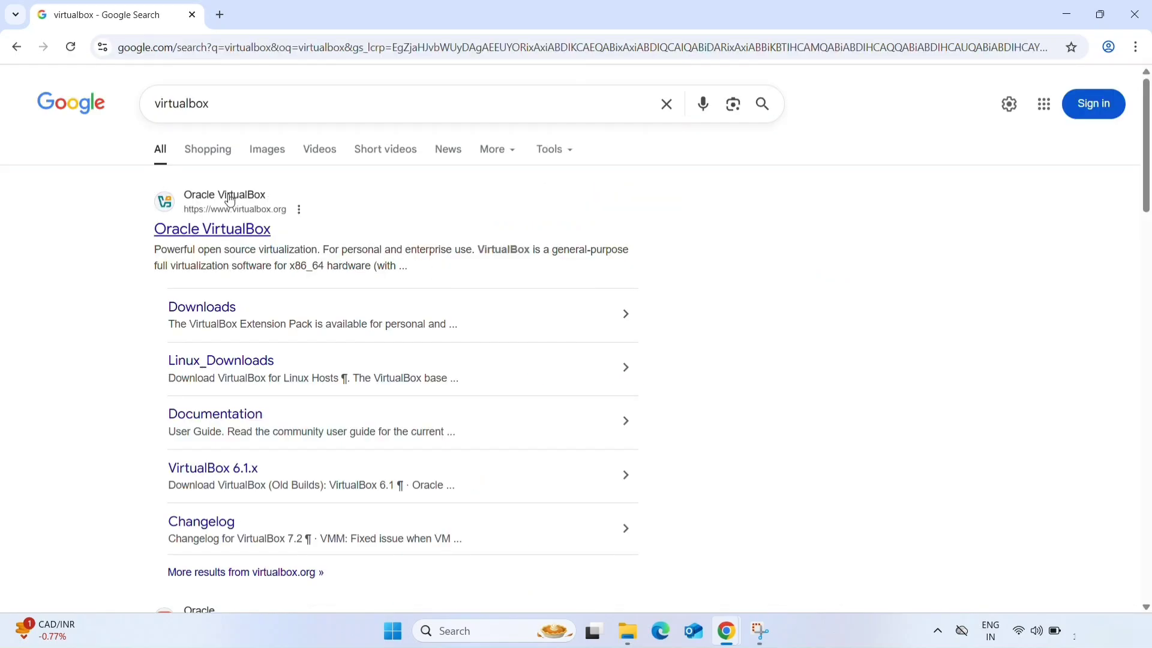
- Open the Downloads page of the Oracle VirtualBox website from the search results
ctrl+scroll(180, 226, up, 5)
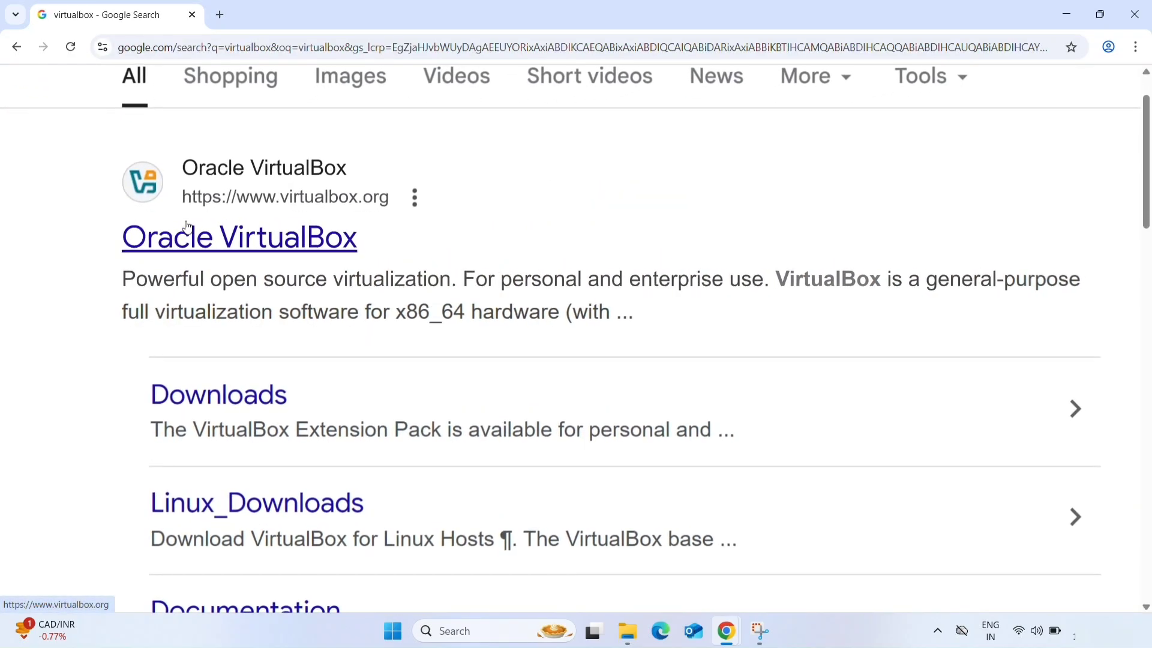
ctrl+scroll(188, 227, up, 2)
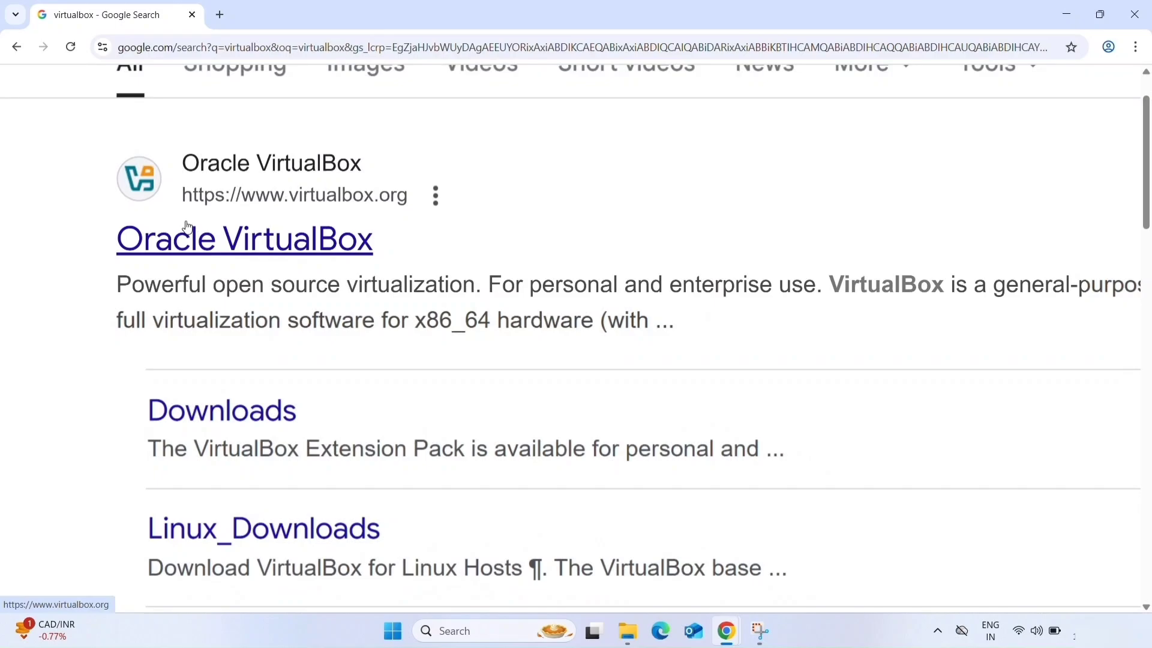
ctrl+scroll(188, 226, down, 5)
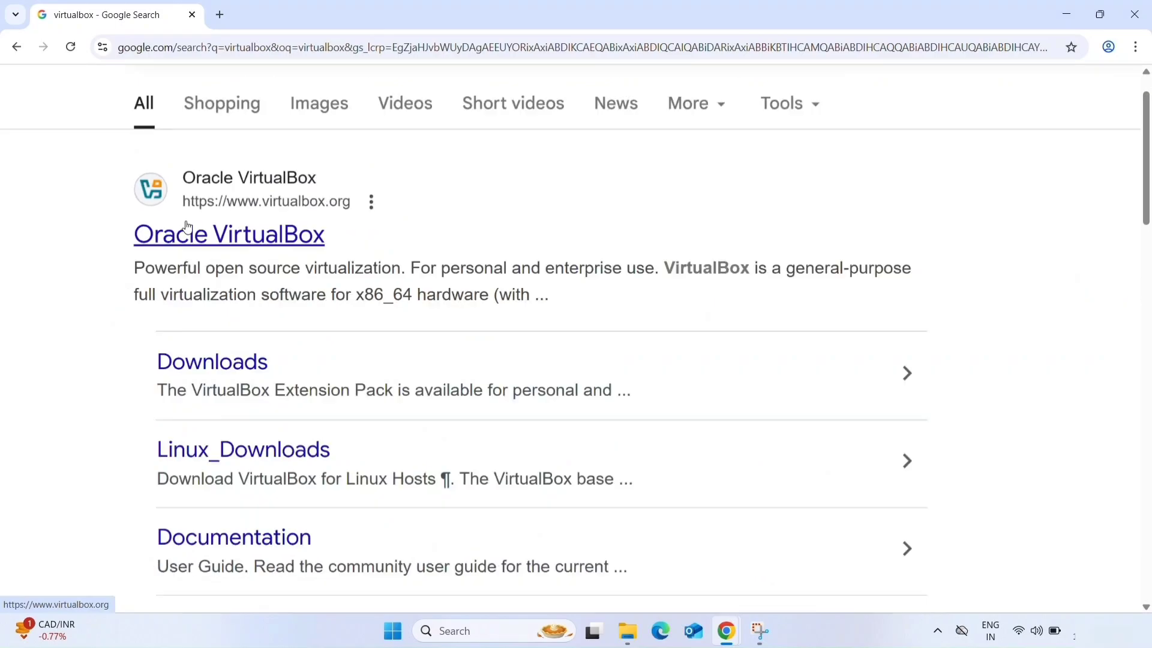
click(212, 317)
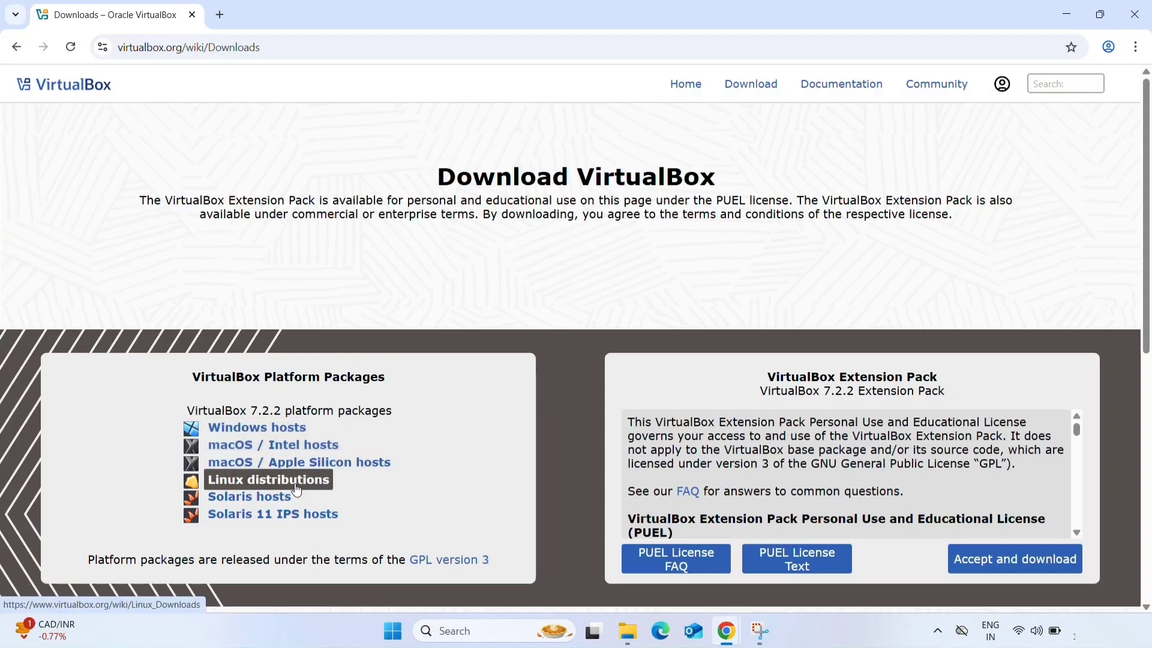
- Download the VirtualBox 7.2.2 platform package for Windows hosts and check the download's progress
click(303, 436)
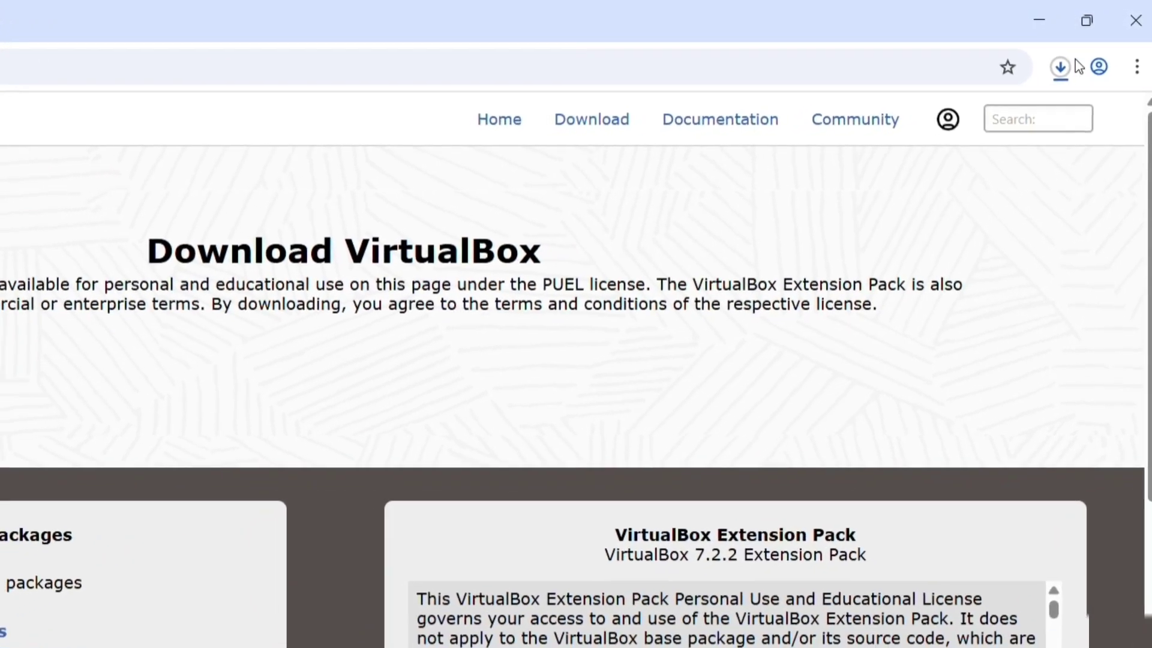
click(1071, 64)
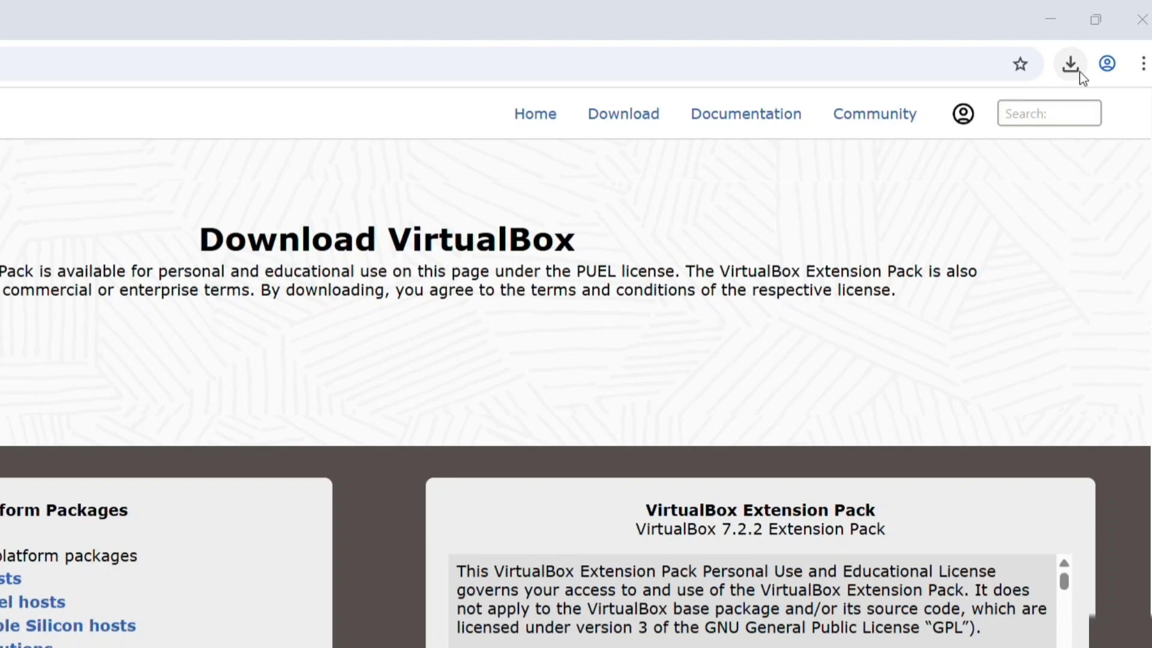
click(1105, 49)
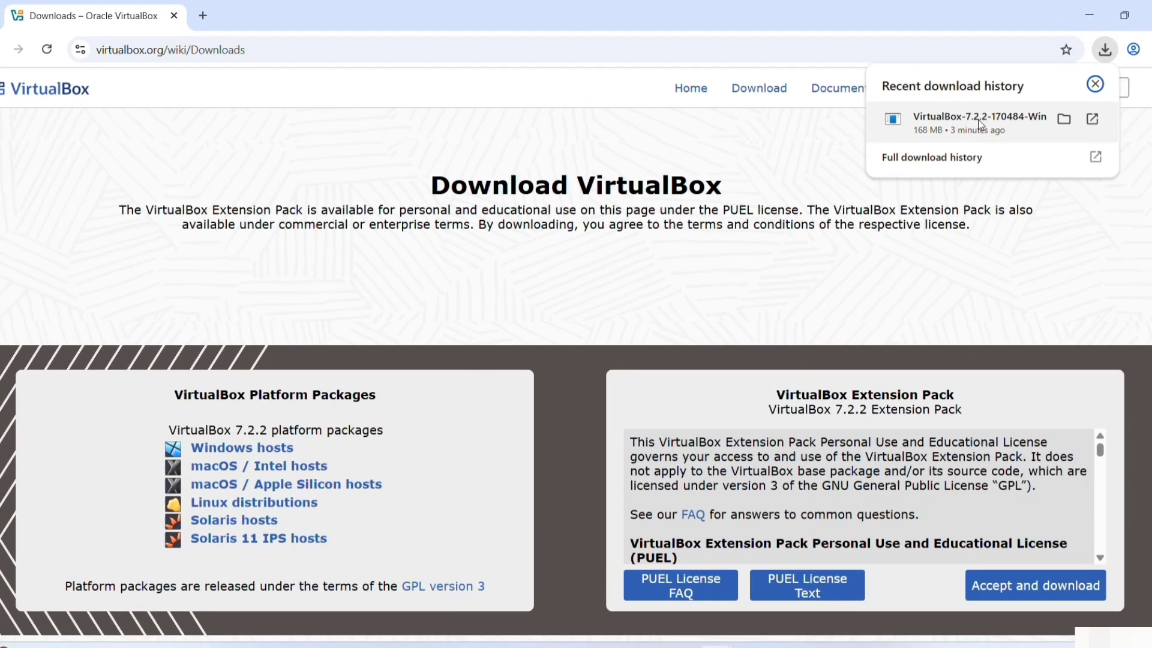
- Try to install VirtualBox from the downloaded VirtualBox-7.2.2-170484-Win.exe and close the installer
click(980, 124)
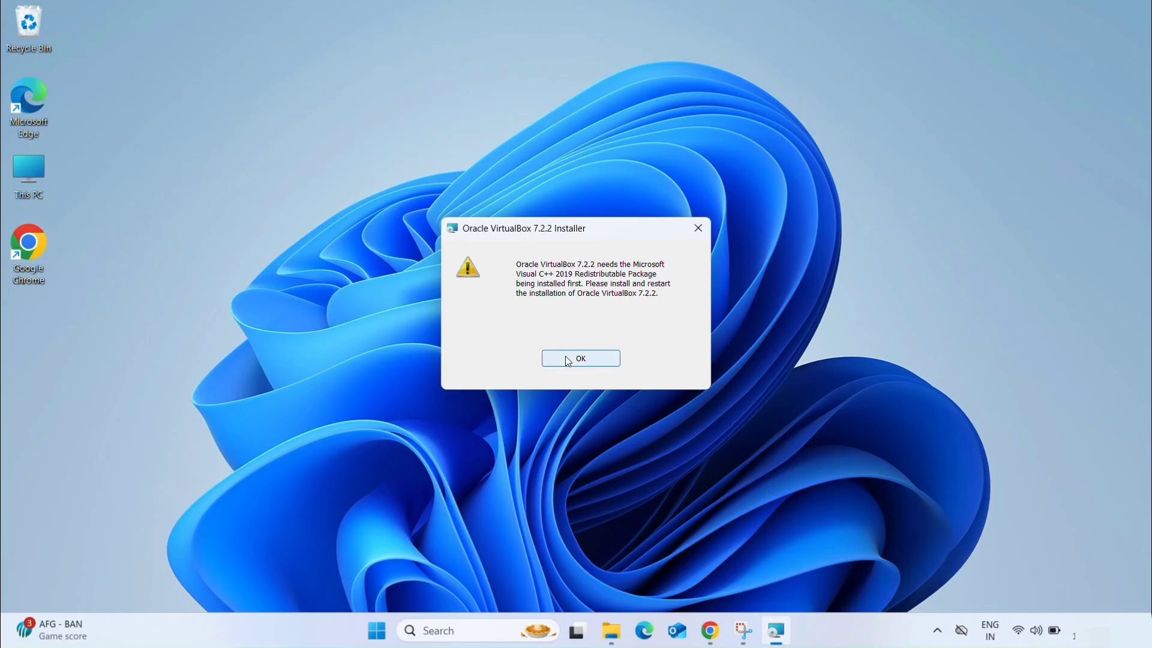
click(549, 485)
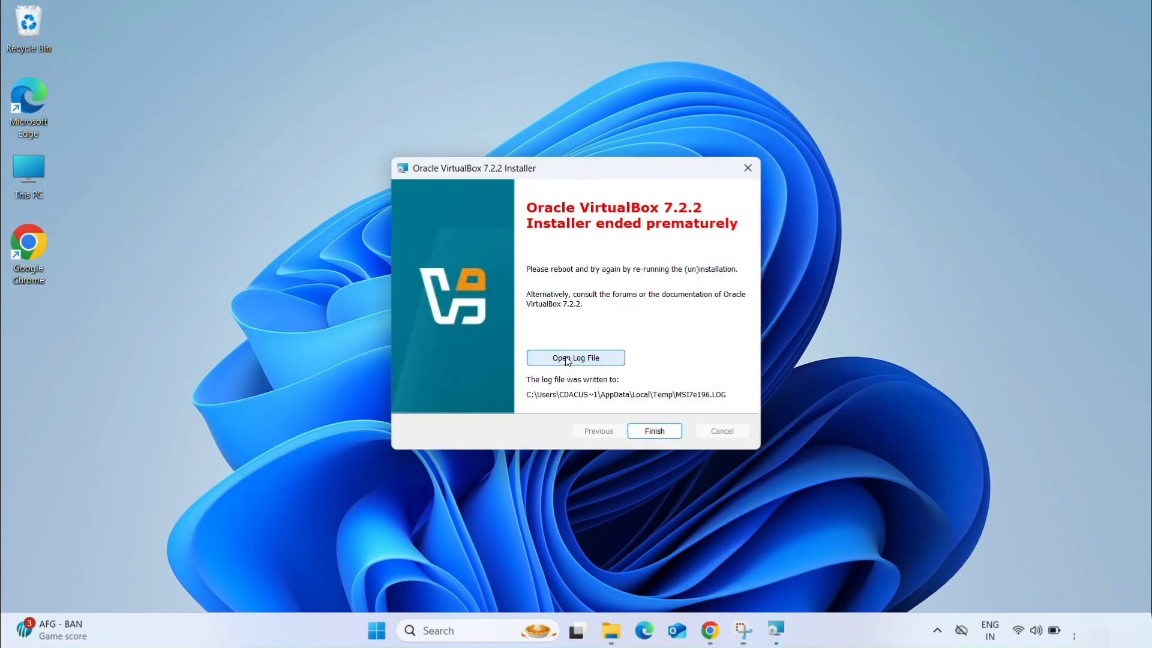
click(654, 430)
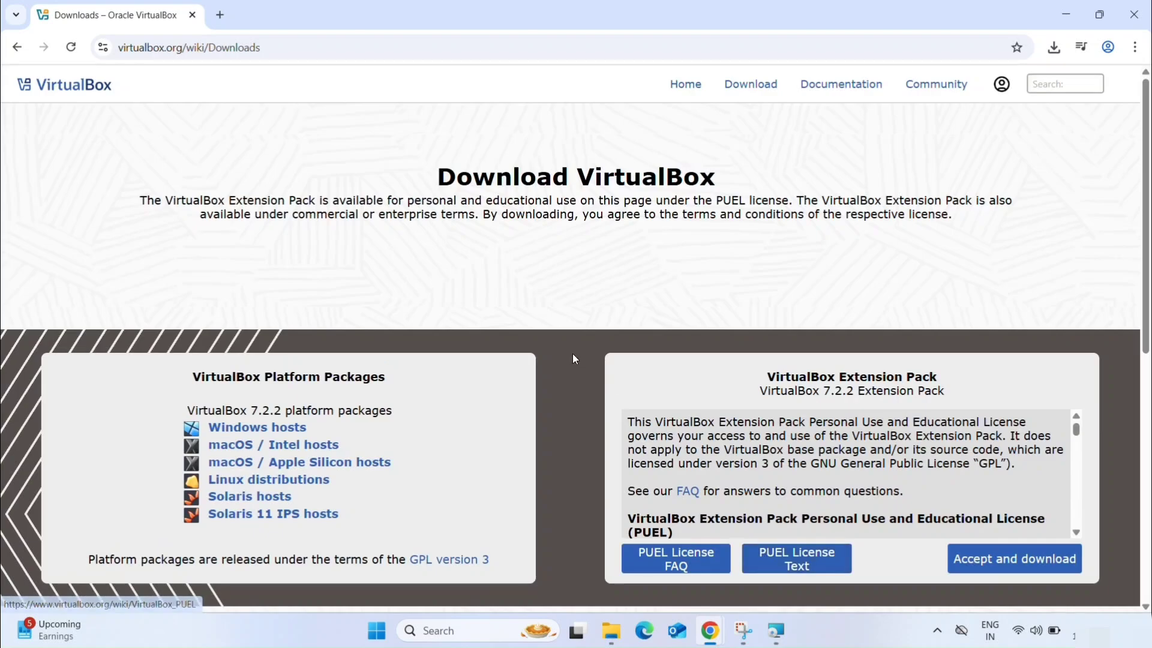
- Search Google for microsoft visual c++ in a new browser tab
click(228, 14)
click(428, 282)
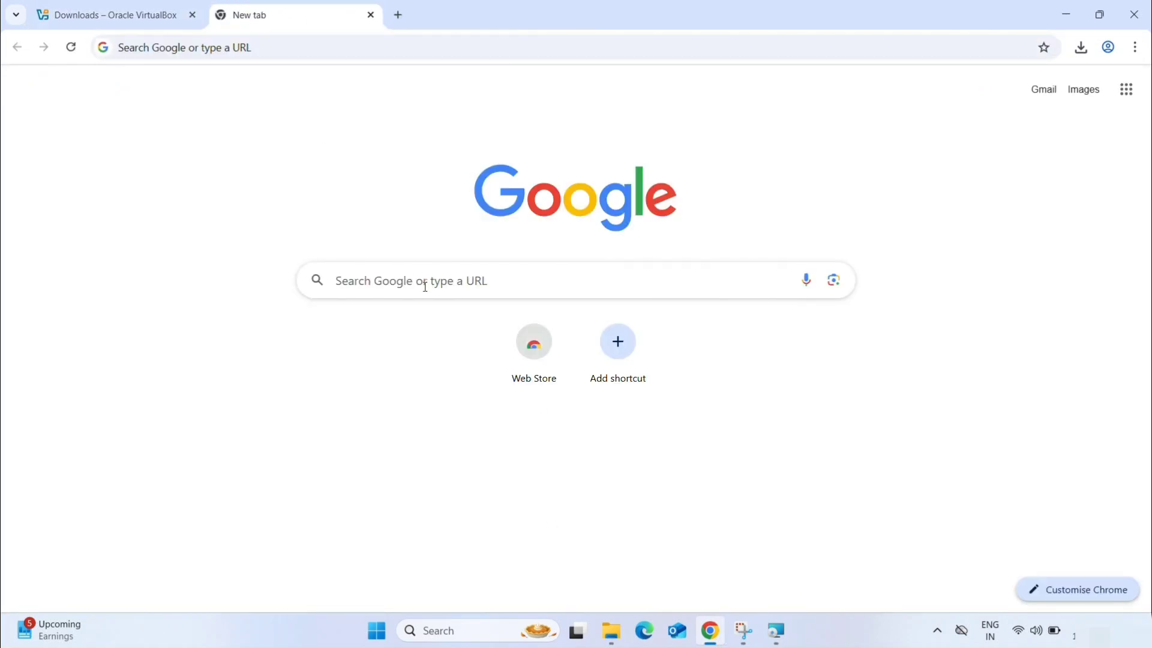
click(426, 286)
text(mic)
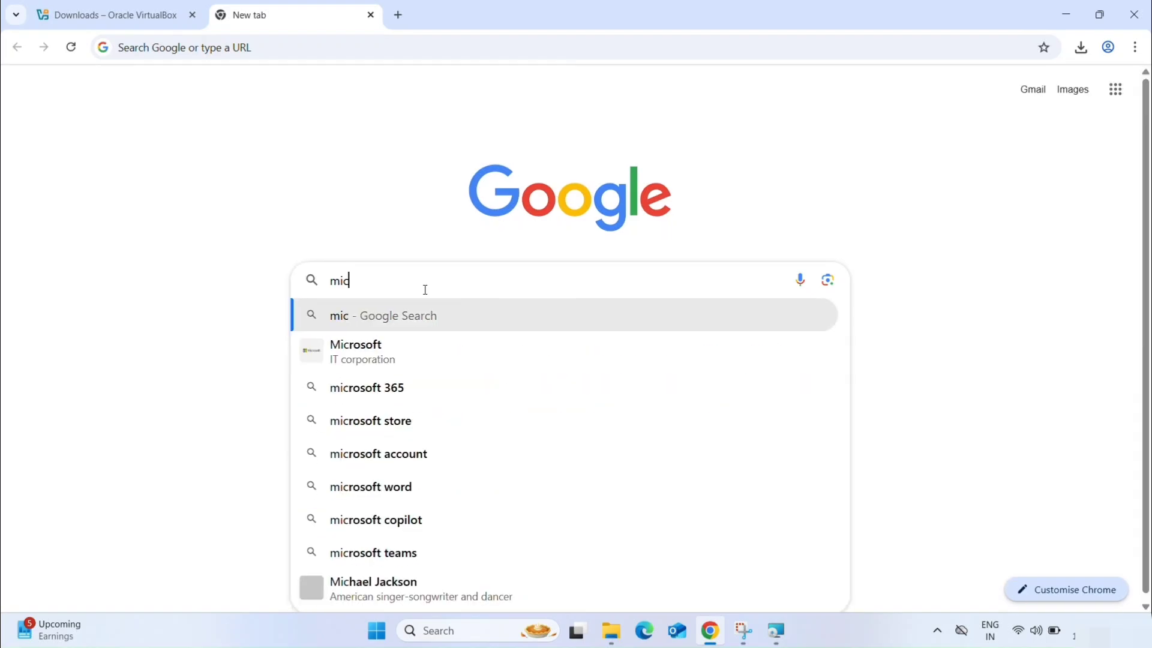
text(rosoft vi)
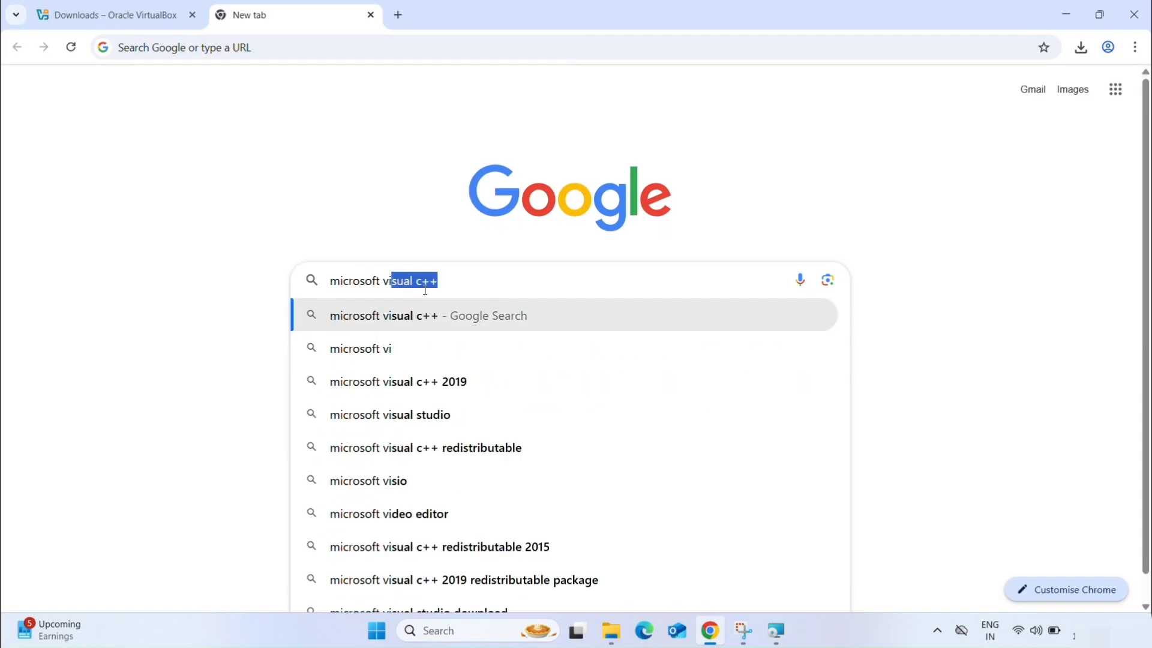
key(Return)
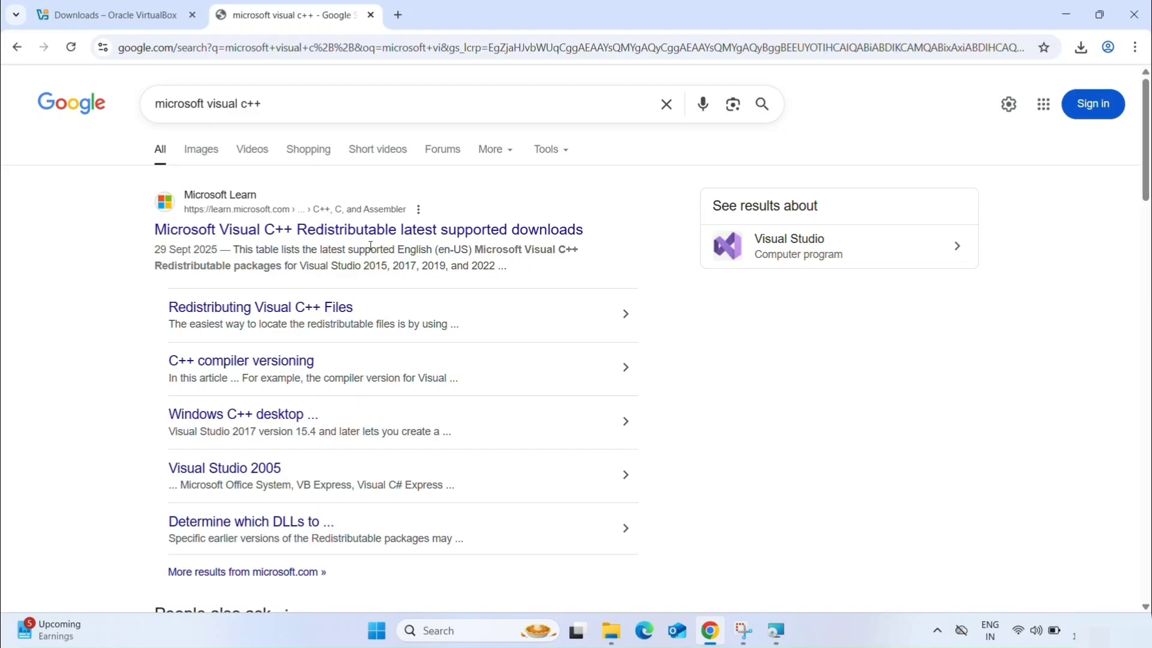
- Open the Microsoft Learn page on Visual C++ Redistributable downloads and go to its Latest supported Redistributable version section
click(327, 233)
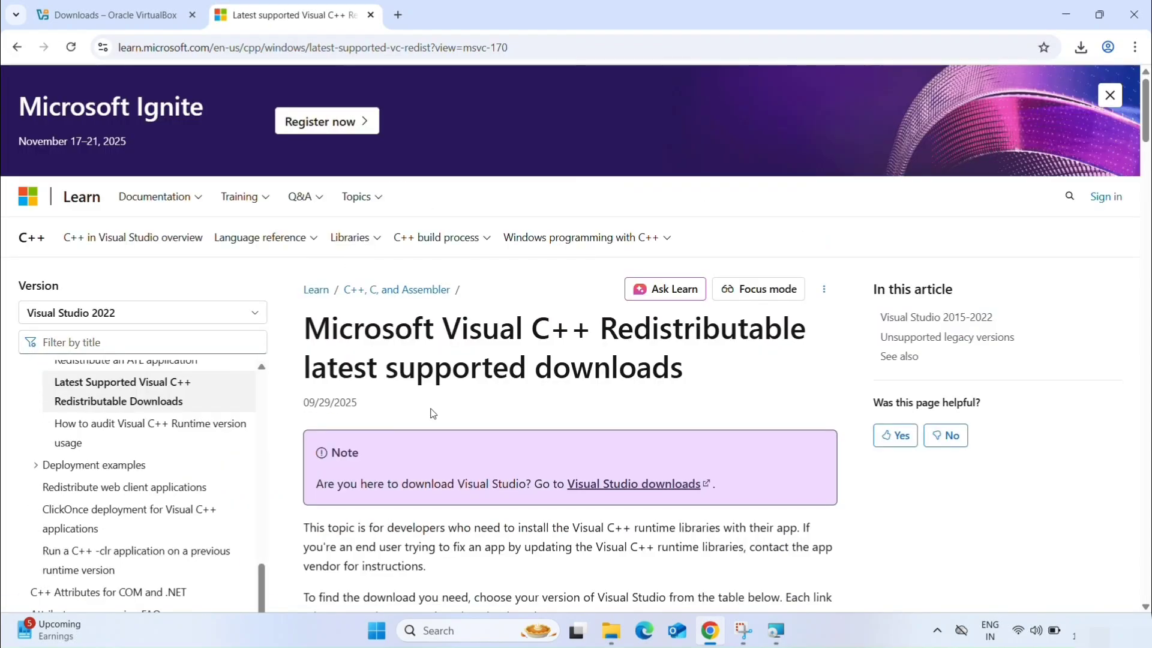
scroll(433, 413, down, 6)
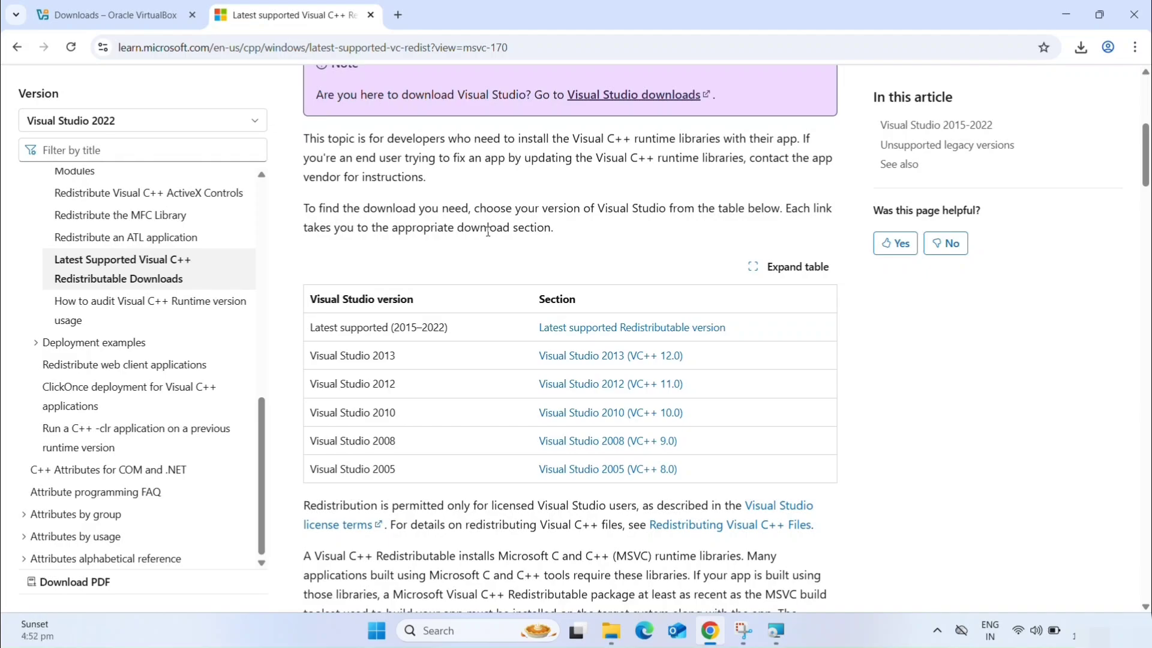
scroll(488, 233, down, 2)
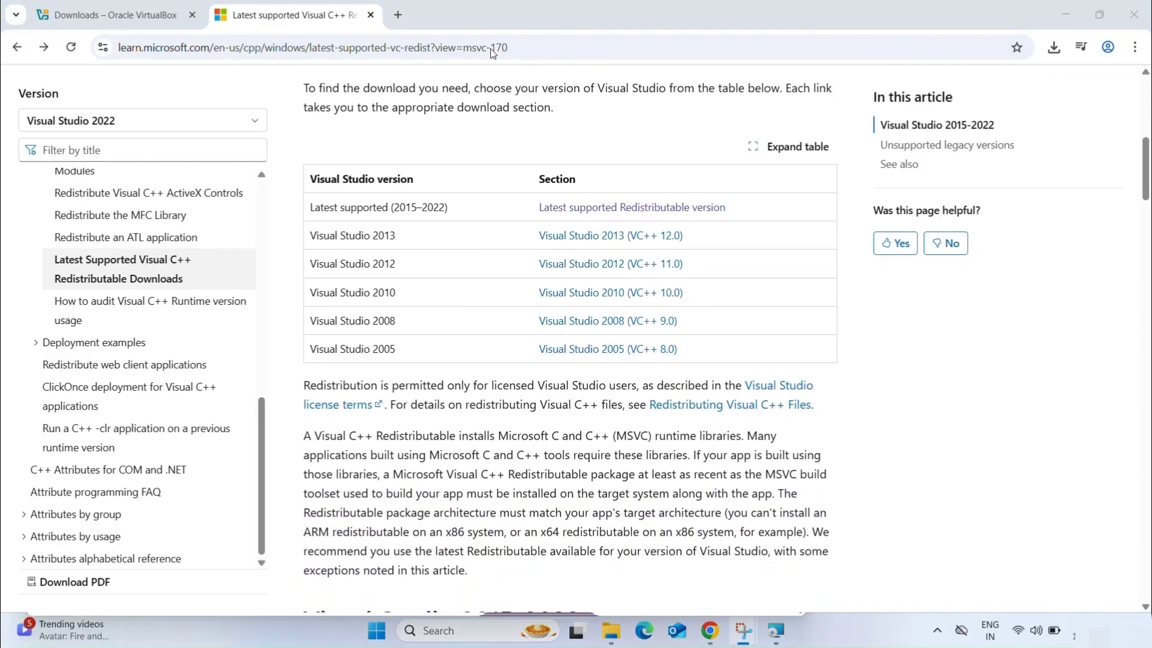
click(555, 209)
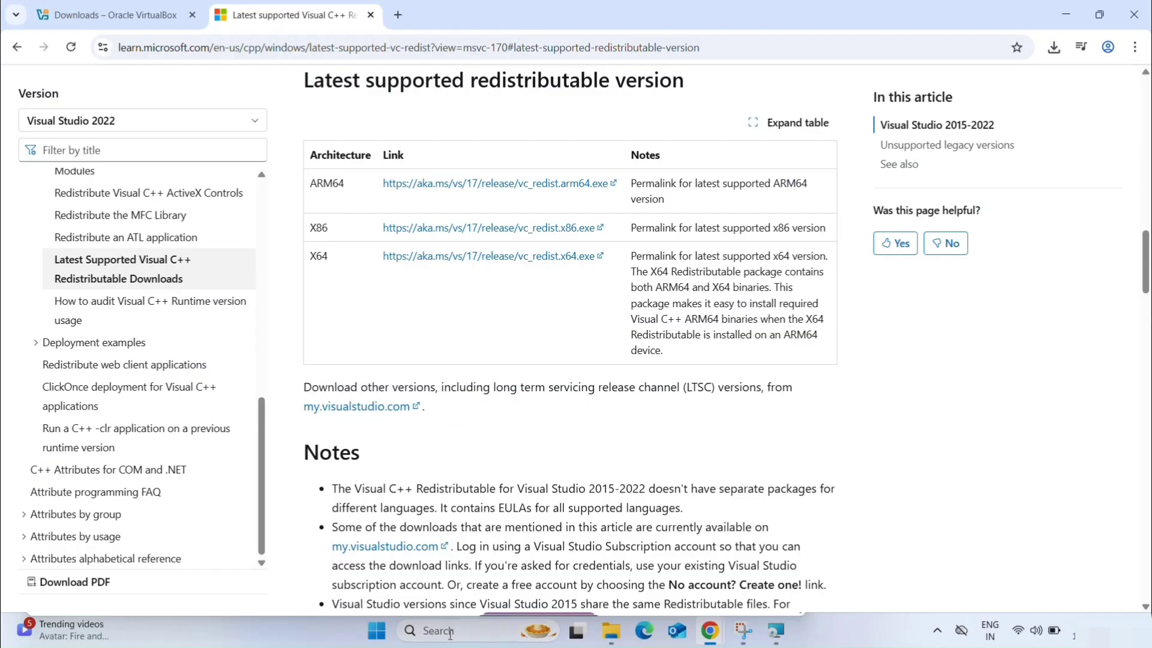
- Check the computer's system type in the About your PC settings, and minimize the Settings window
click(451, 631)
text(about)
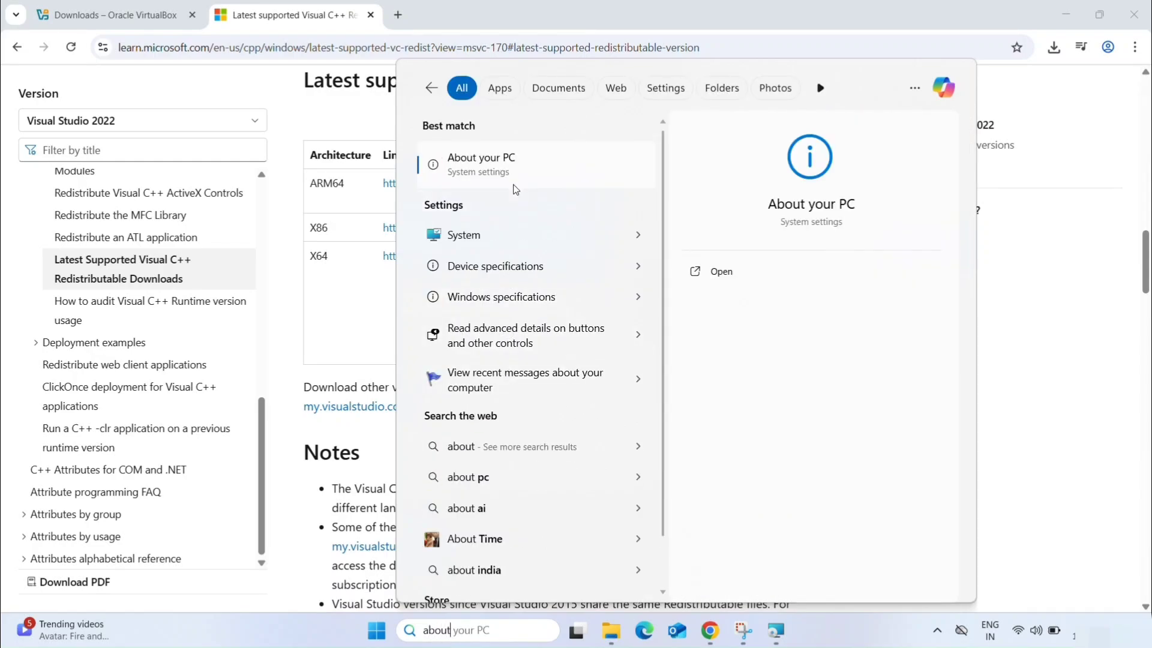
click(506, 164)
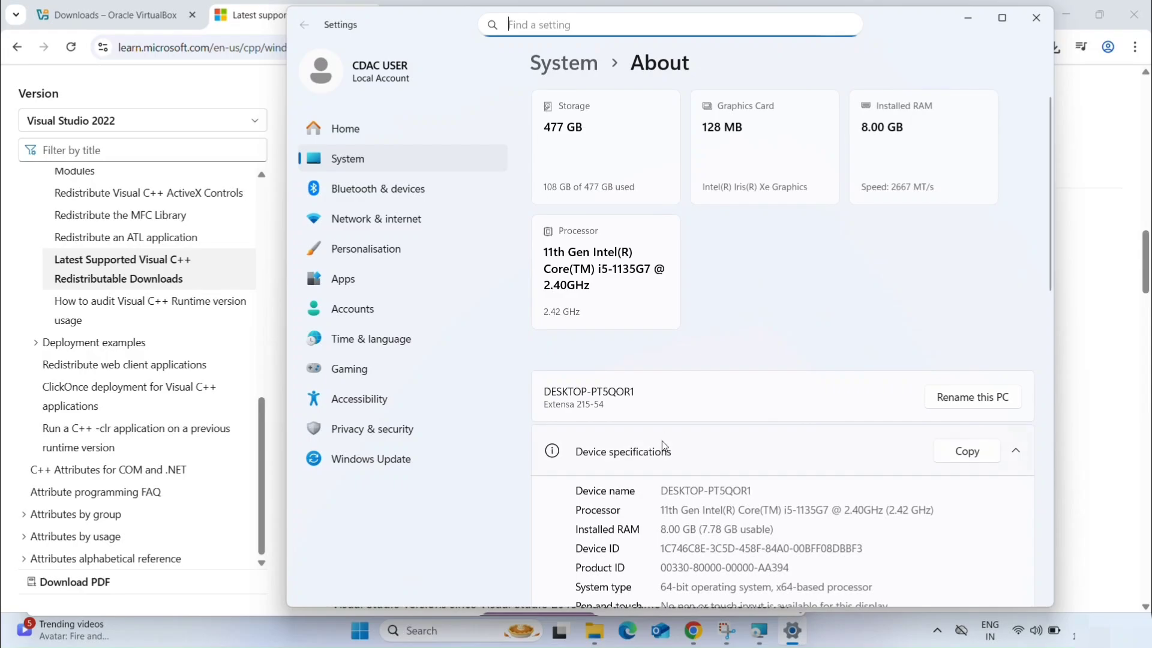
scroll(661, 440, down, 4)
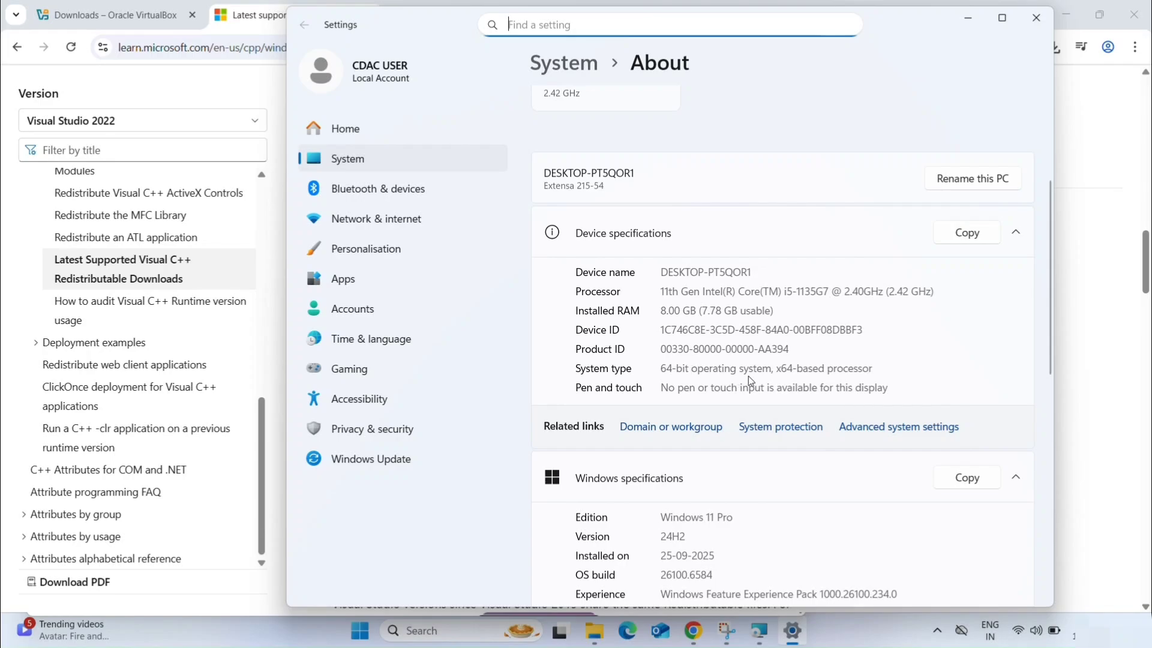
drag(873, 371, 660, 369)
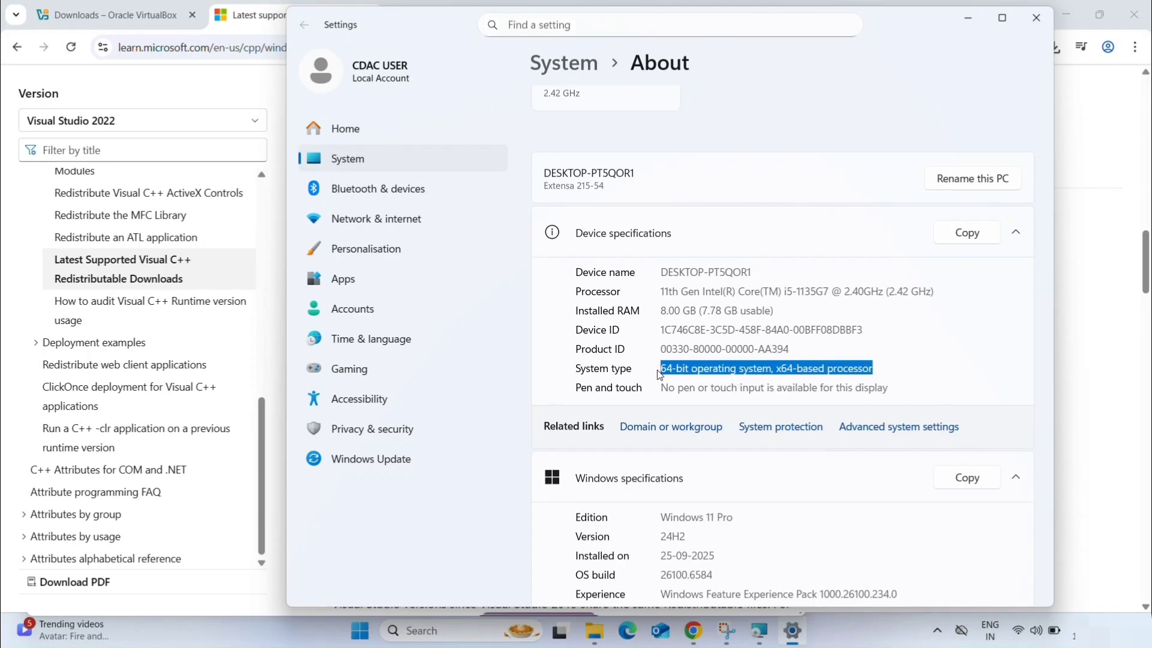
click(964, 23)
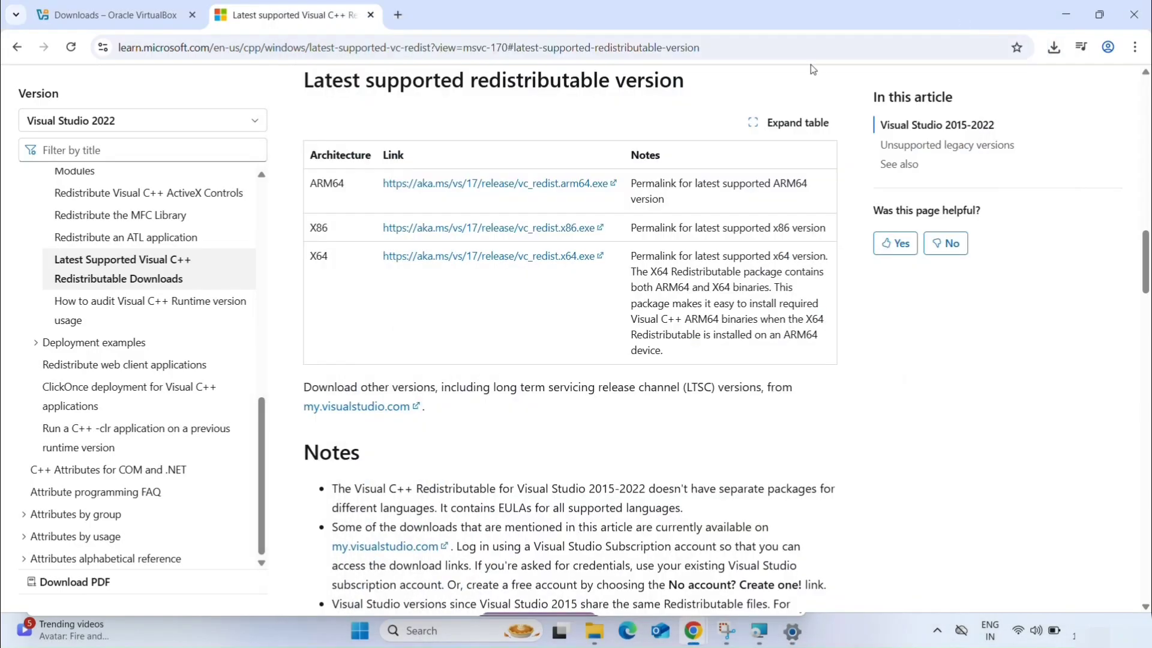
- Download the X64 Visual C++ Redistributable, vc_redist.x64.exe, and check the download's progress
click(439, 263)
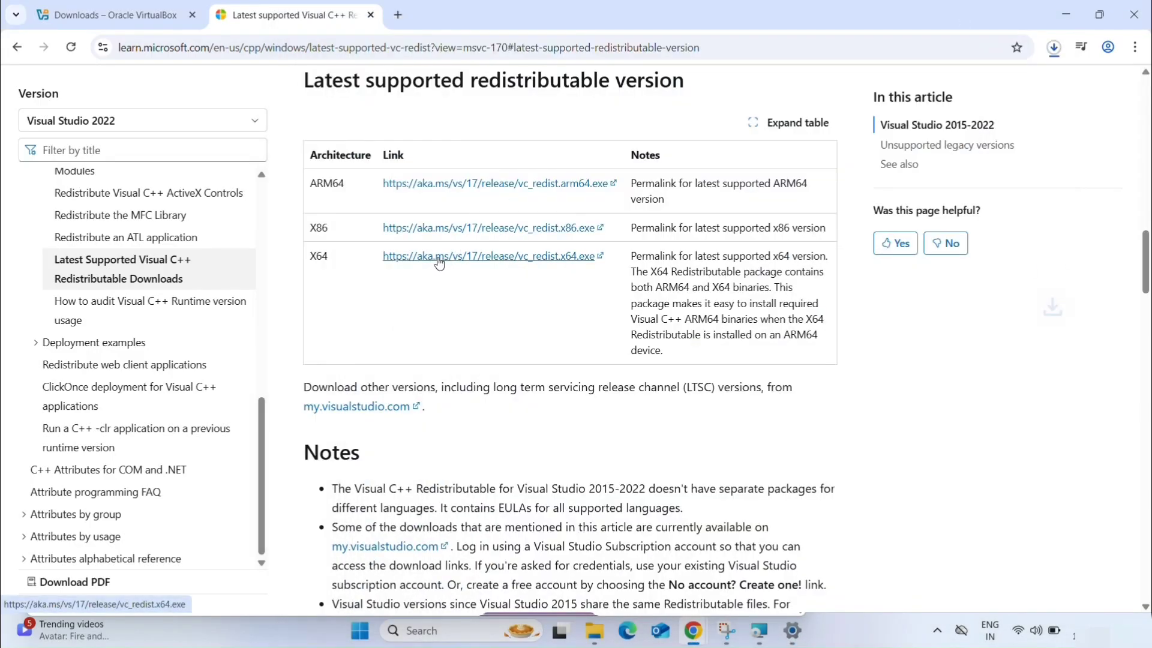
click(1059, 57)
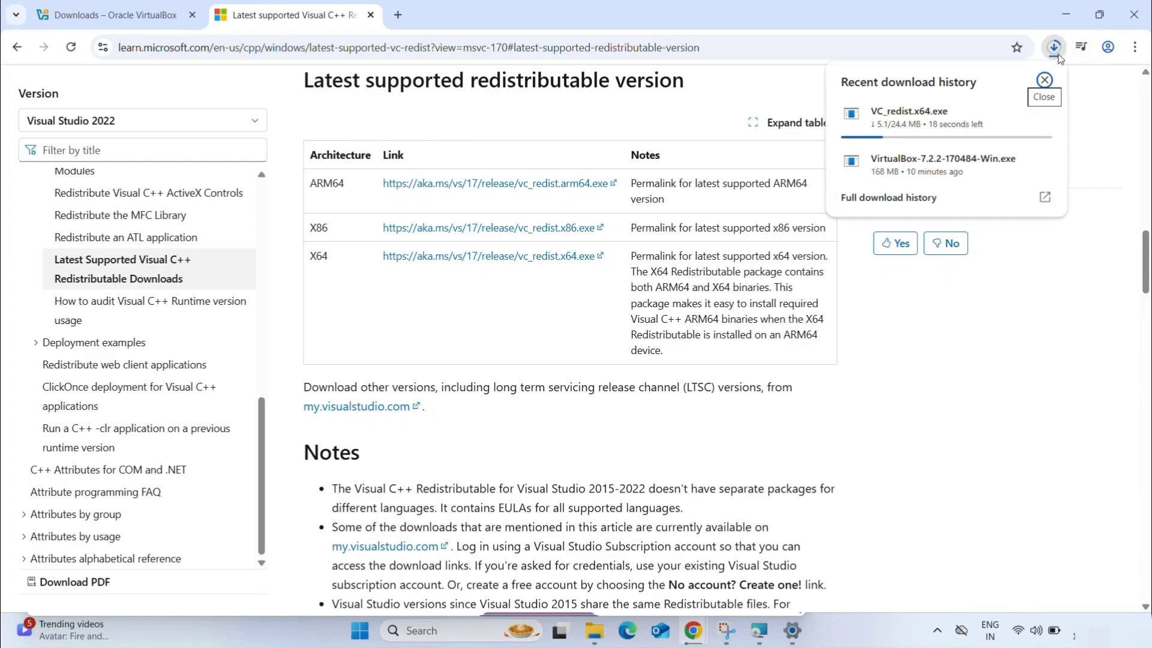
click(934, 429)
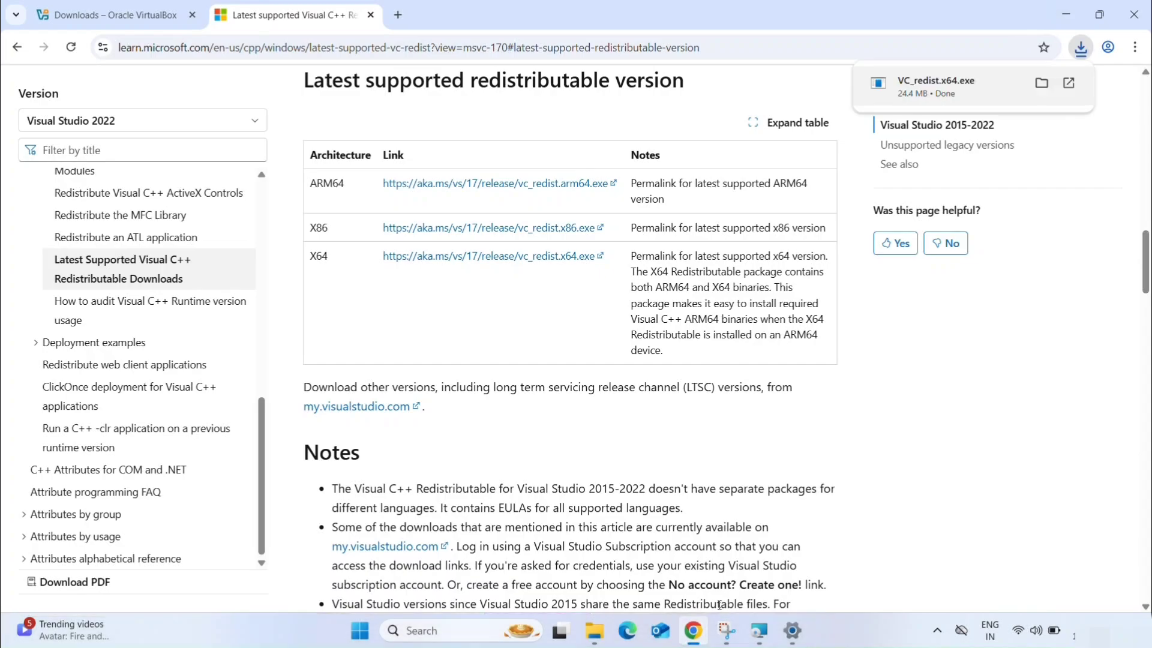
- Run VC_redist.x64.exe, accept the license terms, install the Visual C++ 2015-2022 Redistributable (x64), and close its setup
click(1080, 48)
click(941, 118)
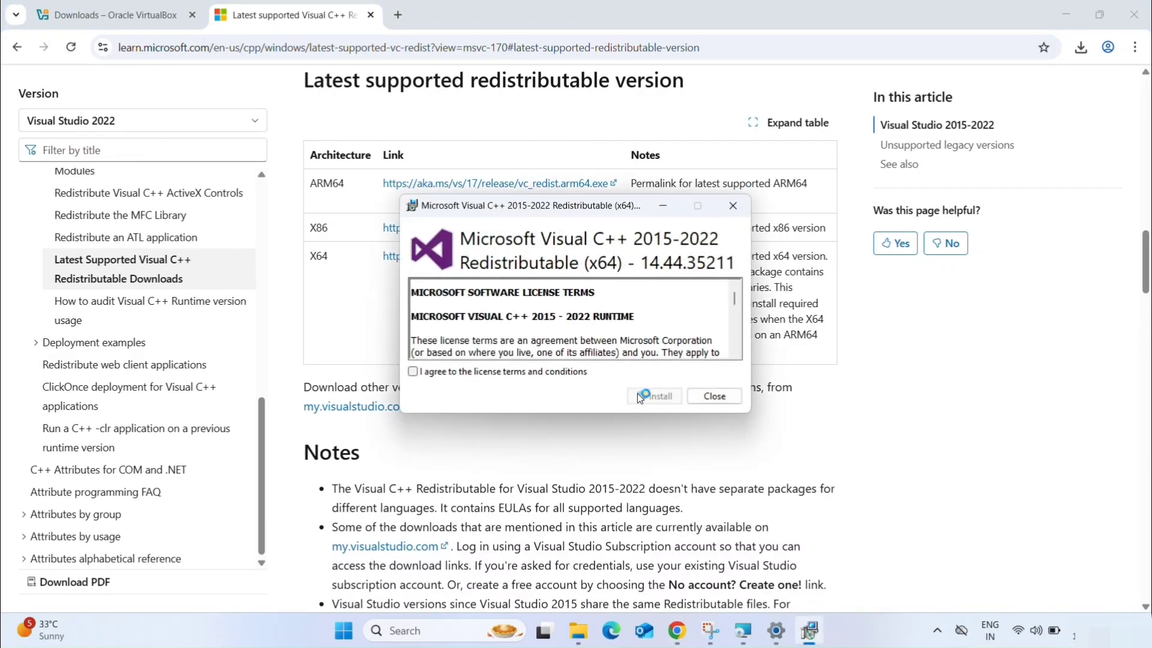
click(413, 371)
click(1066, 15)
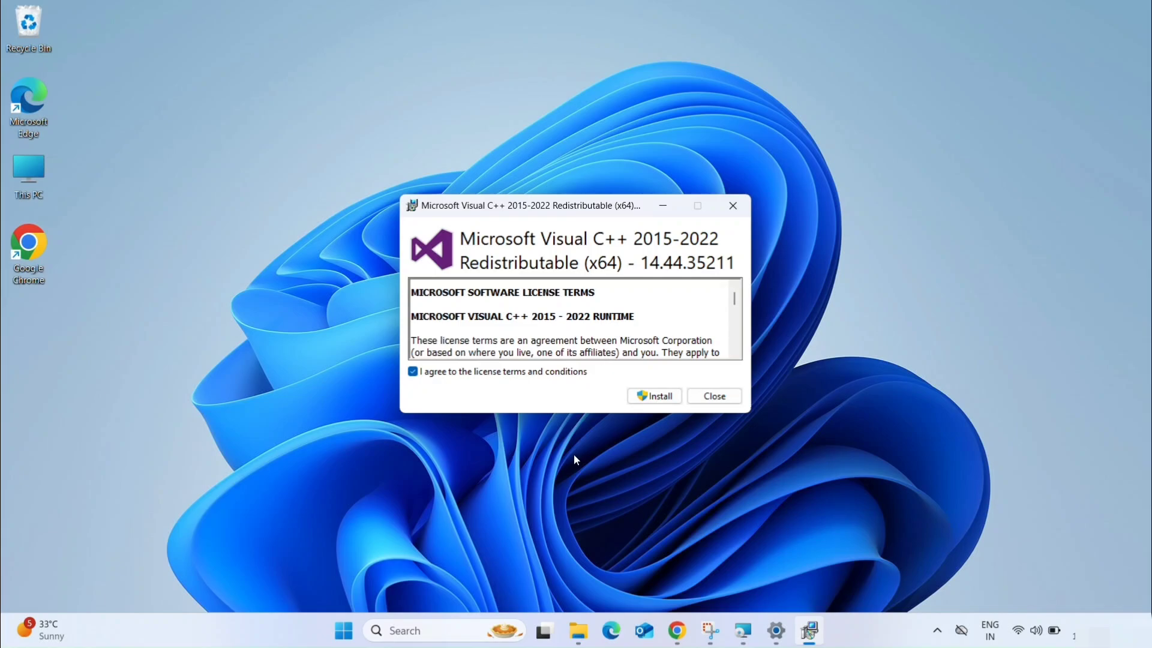
click(657, 396)
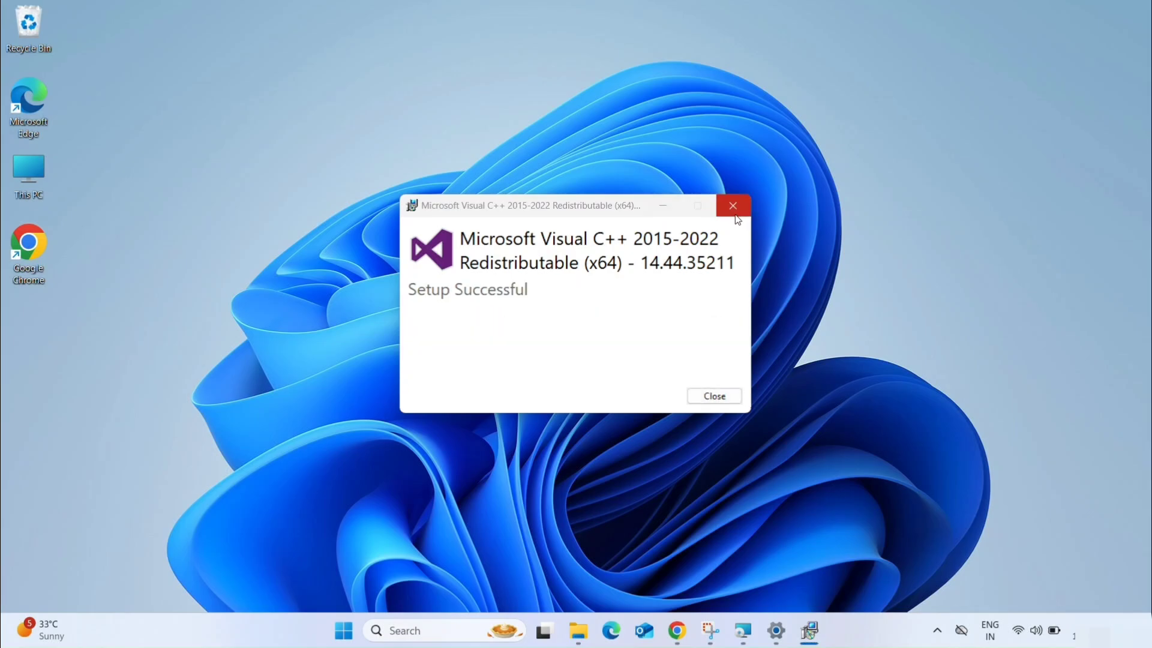
click(715, 390)
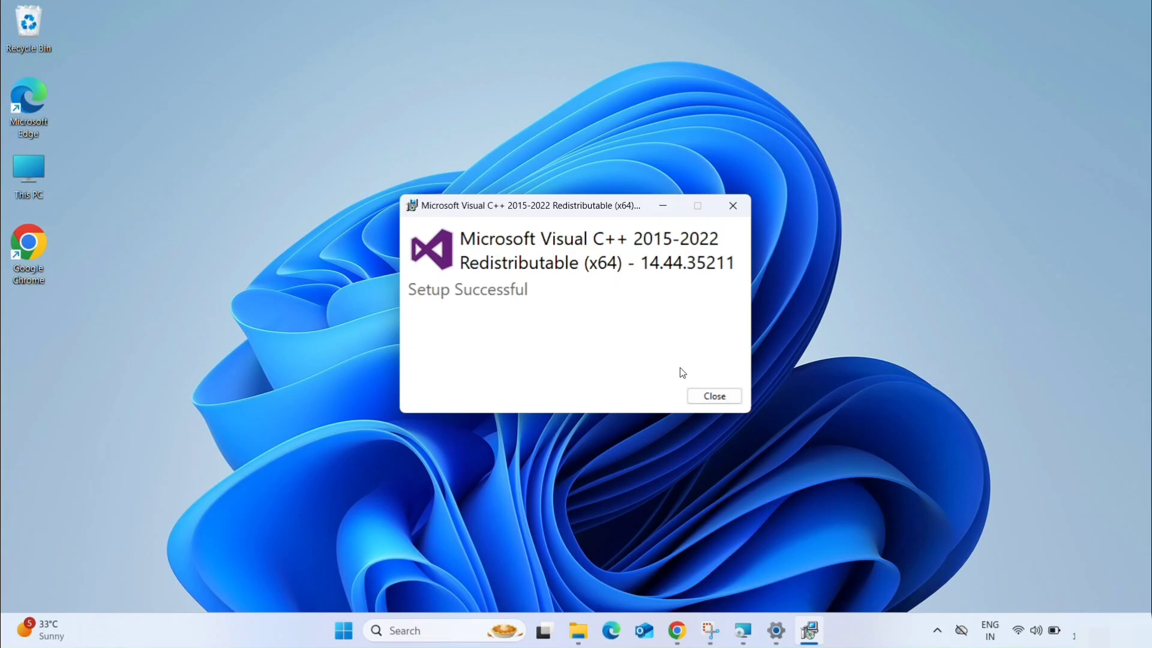
click(714, 396)
- Close the prematurely ended Oracle VirtualBox 7.2.2 installer and dismiss its installation error
click(601, 362)
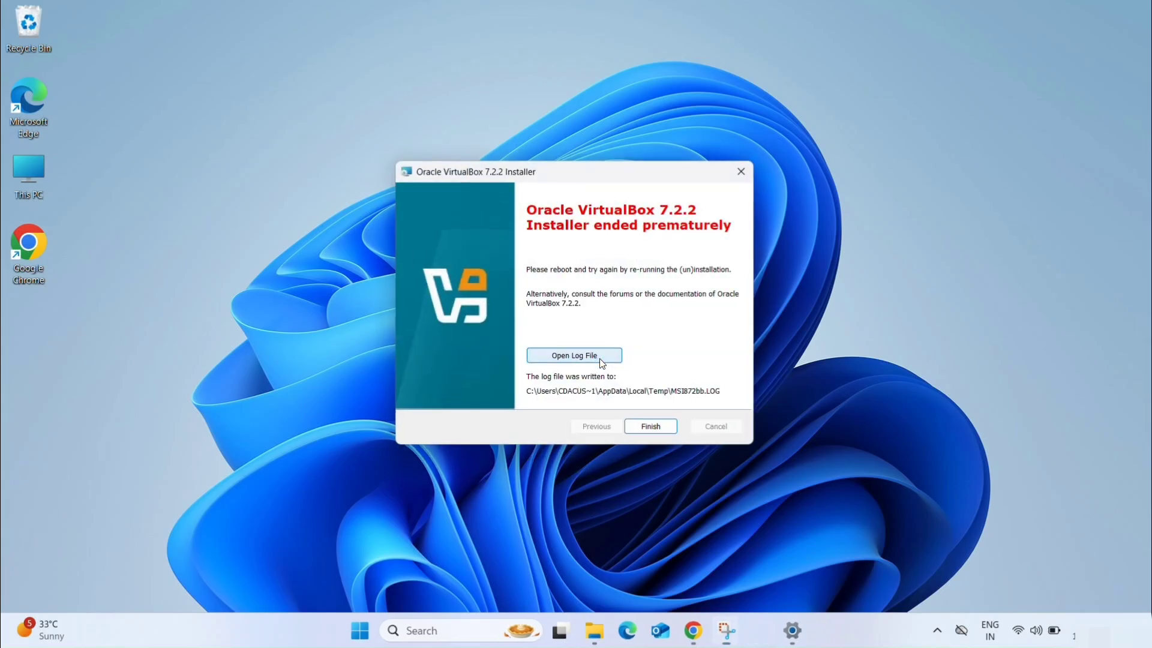
click(653, 429)
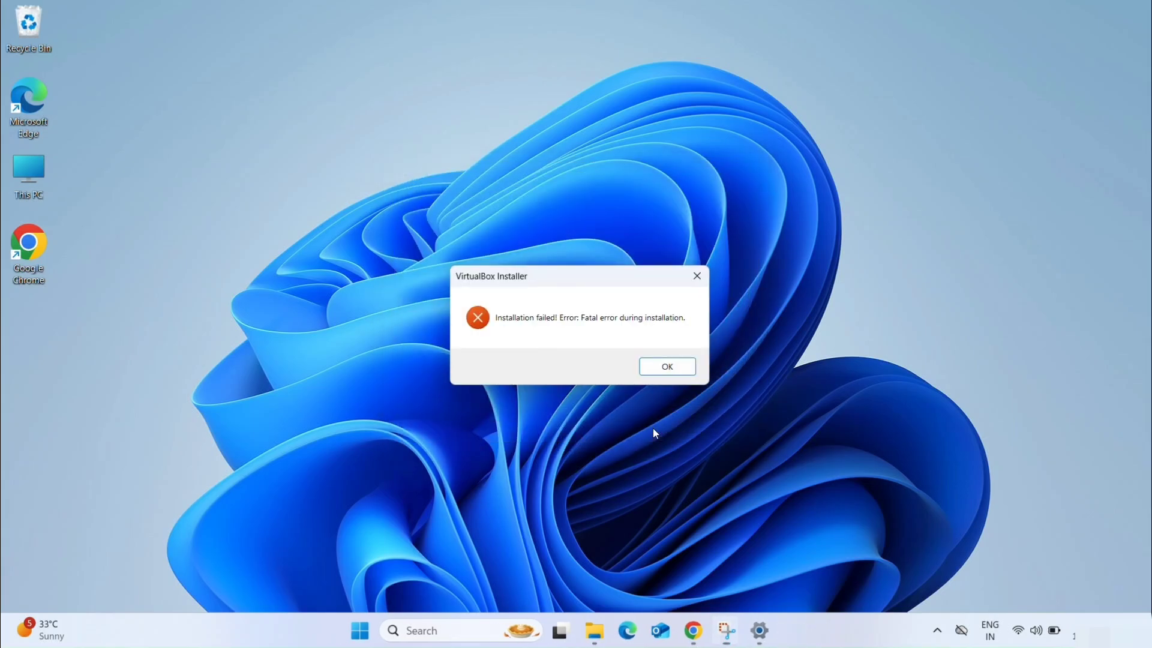
click(672, 370)
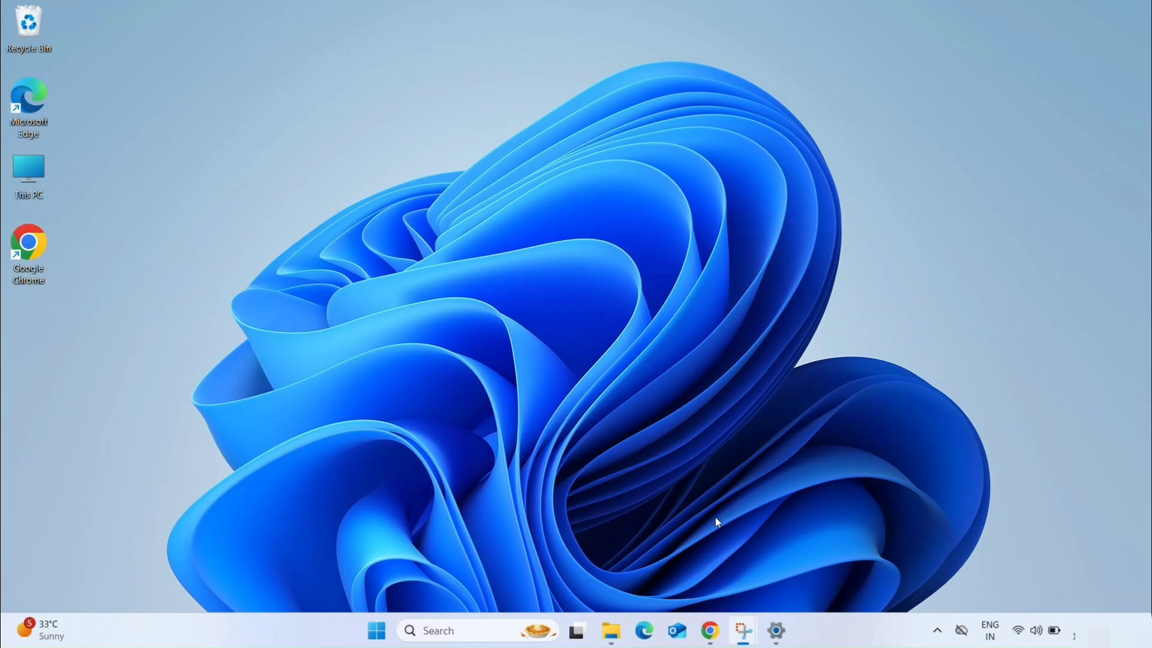
- Run VirtualBox-7.2.2-170484-Win again from the Downloads folder, and minimize the File Explorer and Chrome windows
click(710, 630)
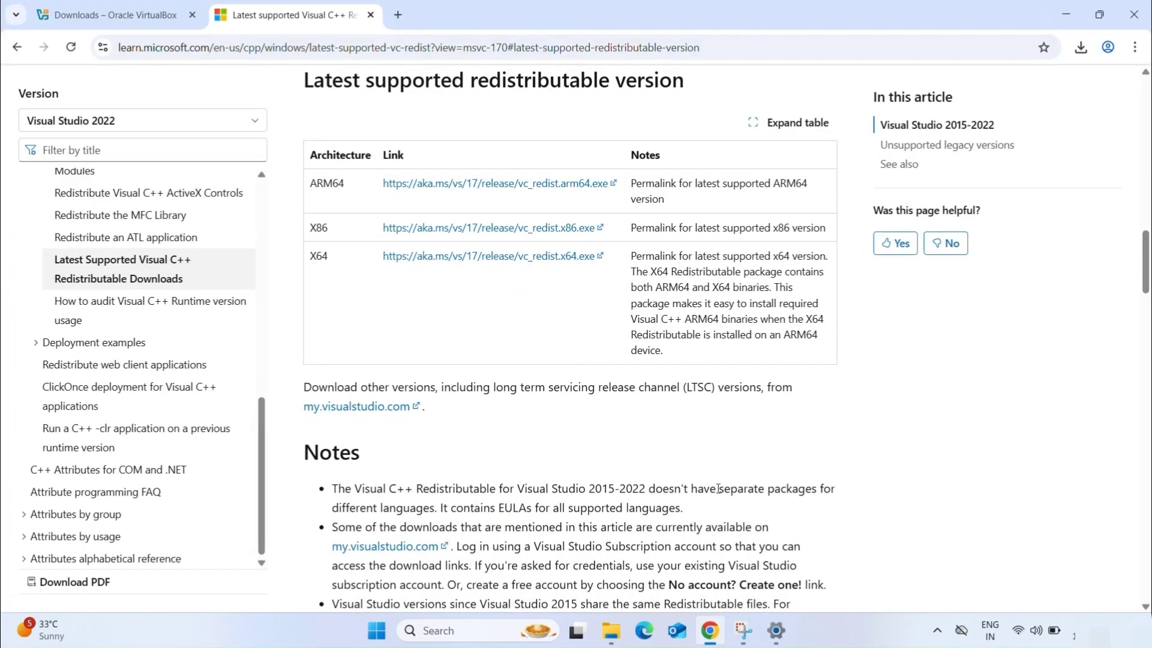
click(612, 634)
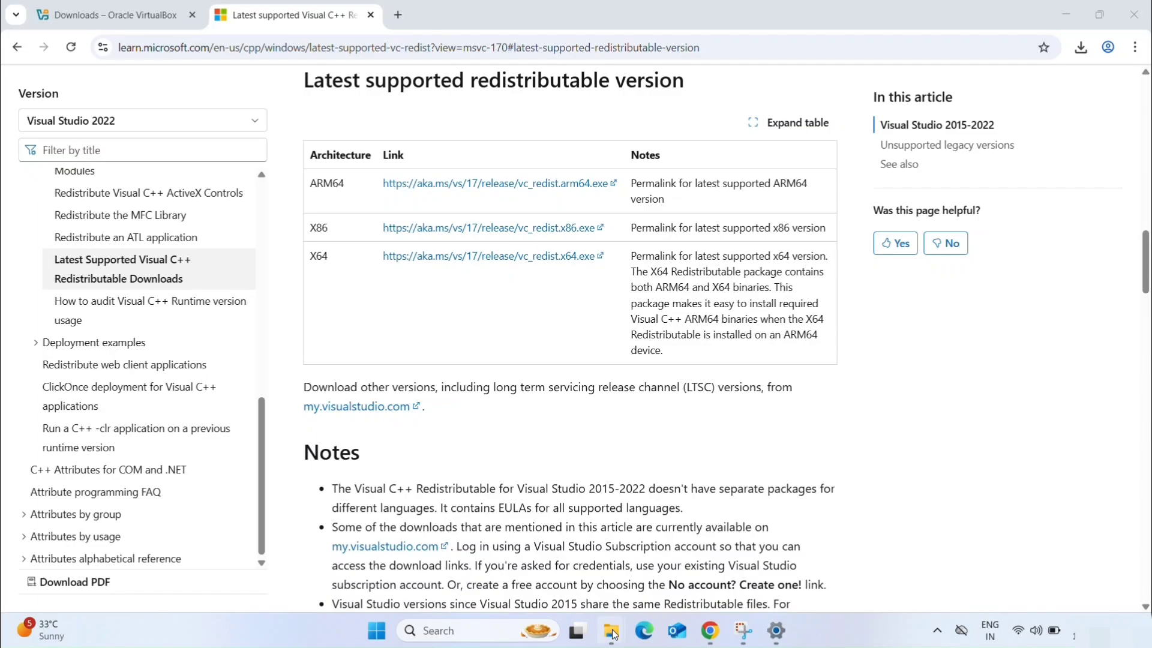
click(541, 547)
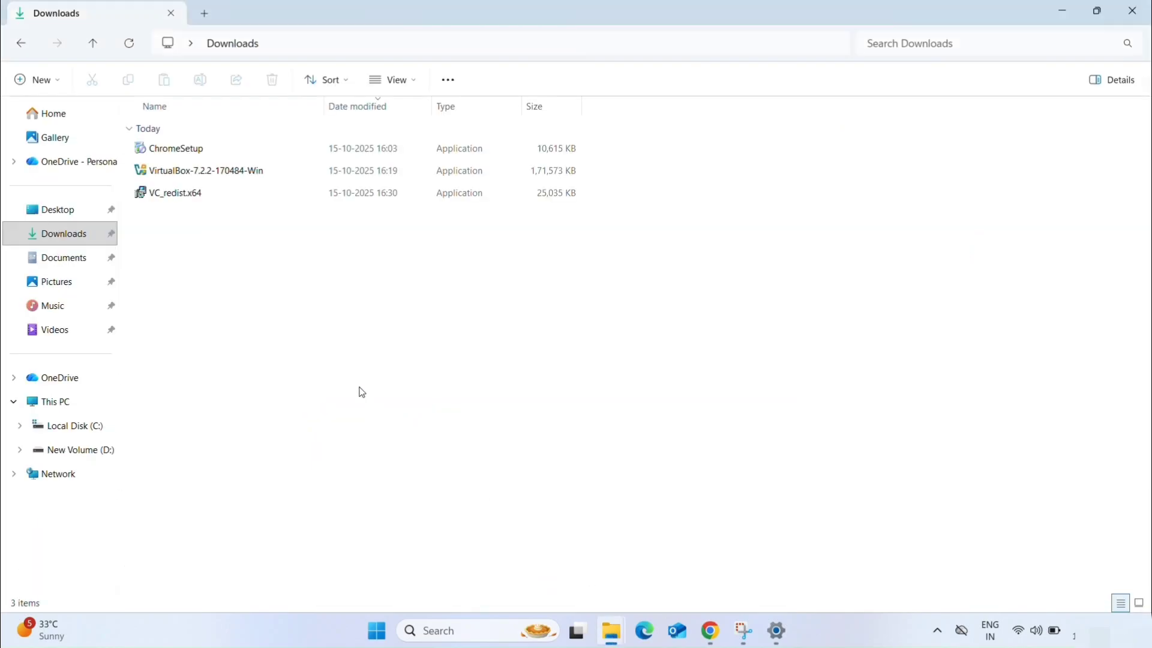
click(237, 177)
double_click(236, 173)
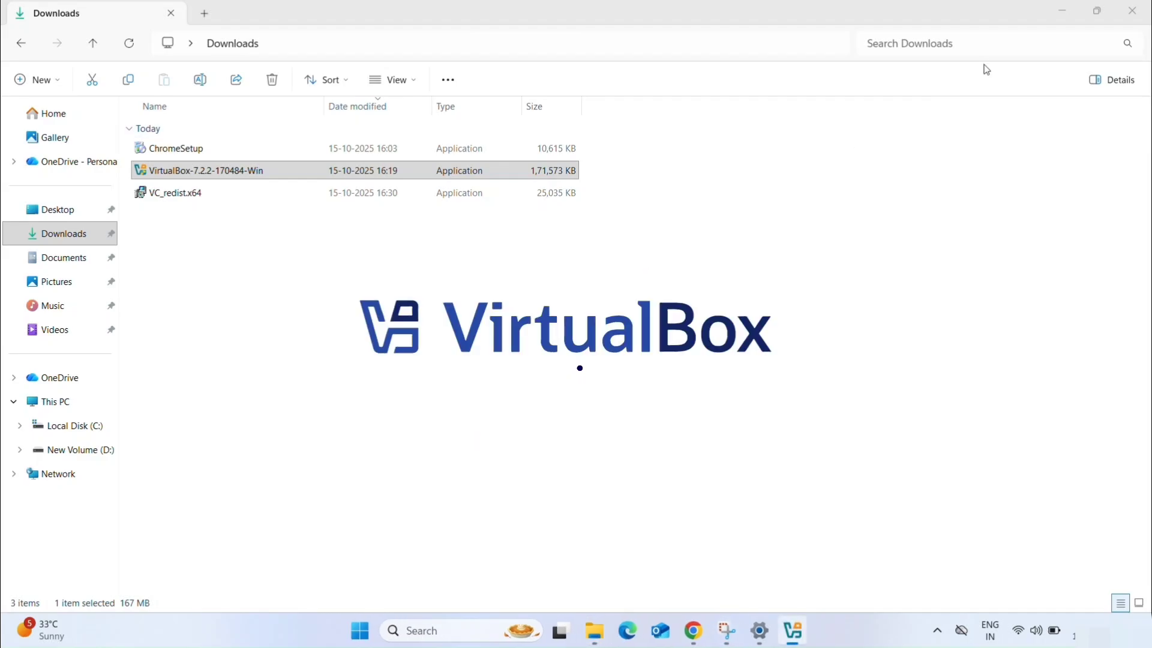
click(1065, 15)
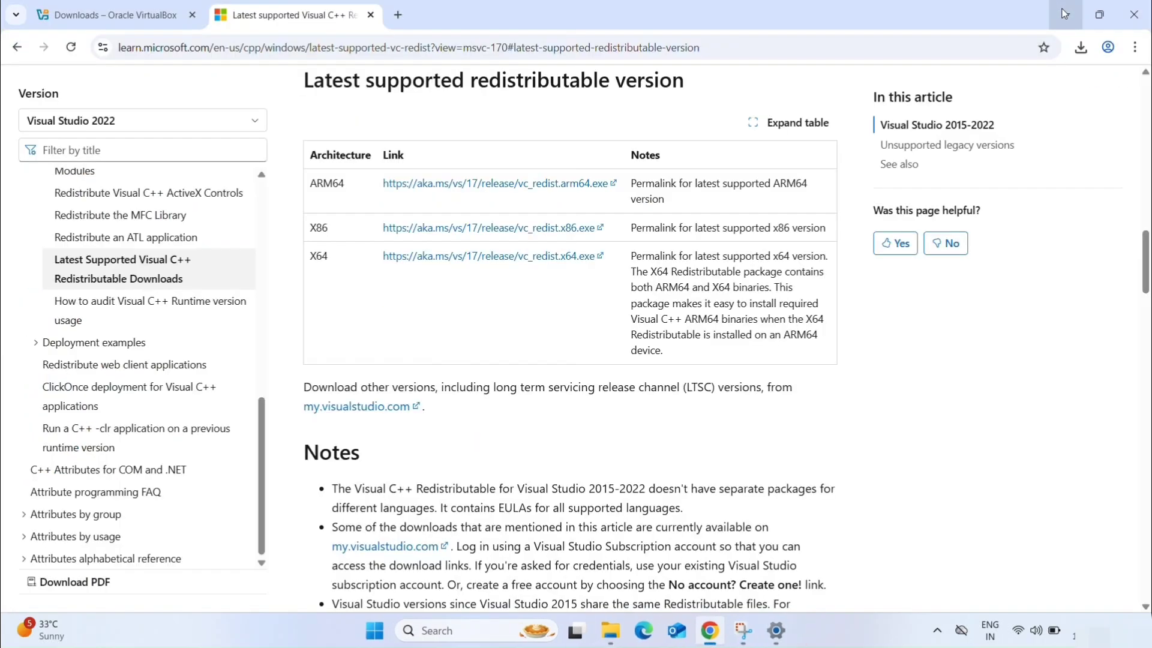
click(1063, 12)
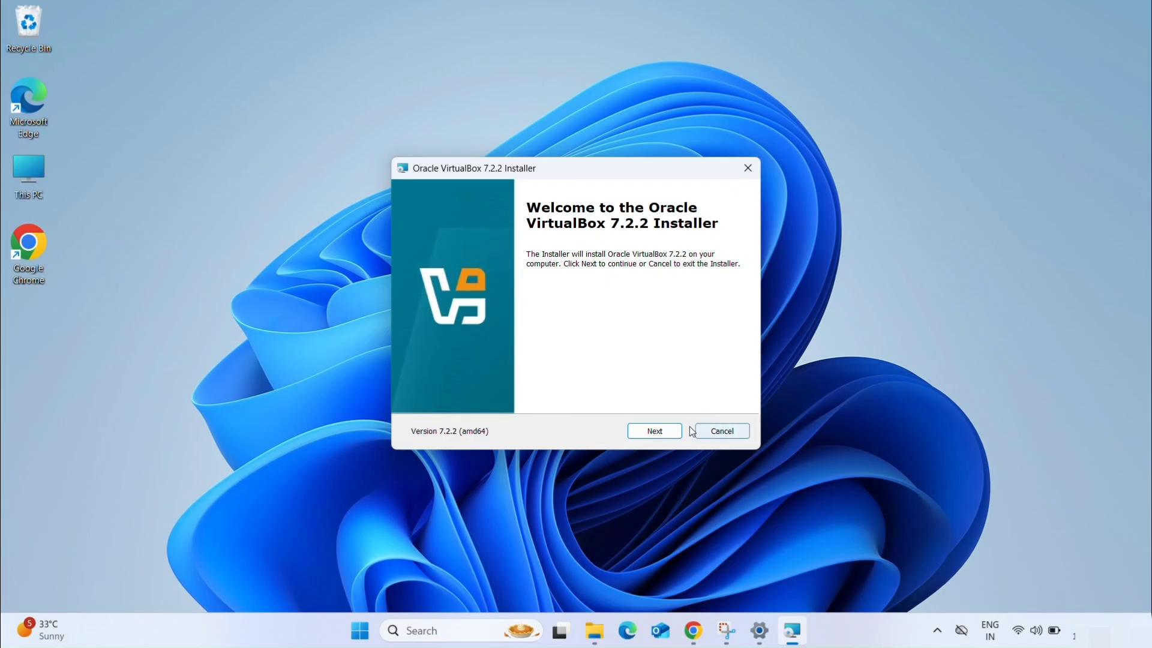
- Accept the VirtualBox license agreement, keep the default features and installation location, and agree to the network disconnection
click(671, 432)
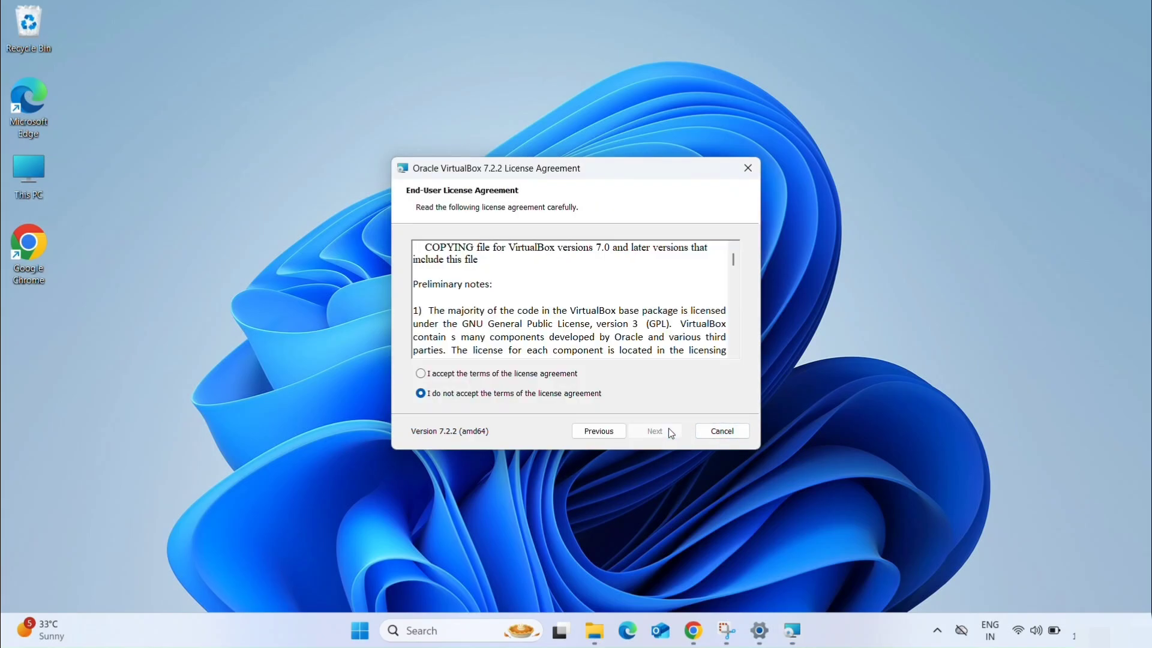
click(420, 374)
click(649, 434)
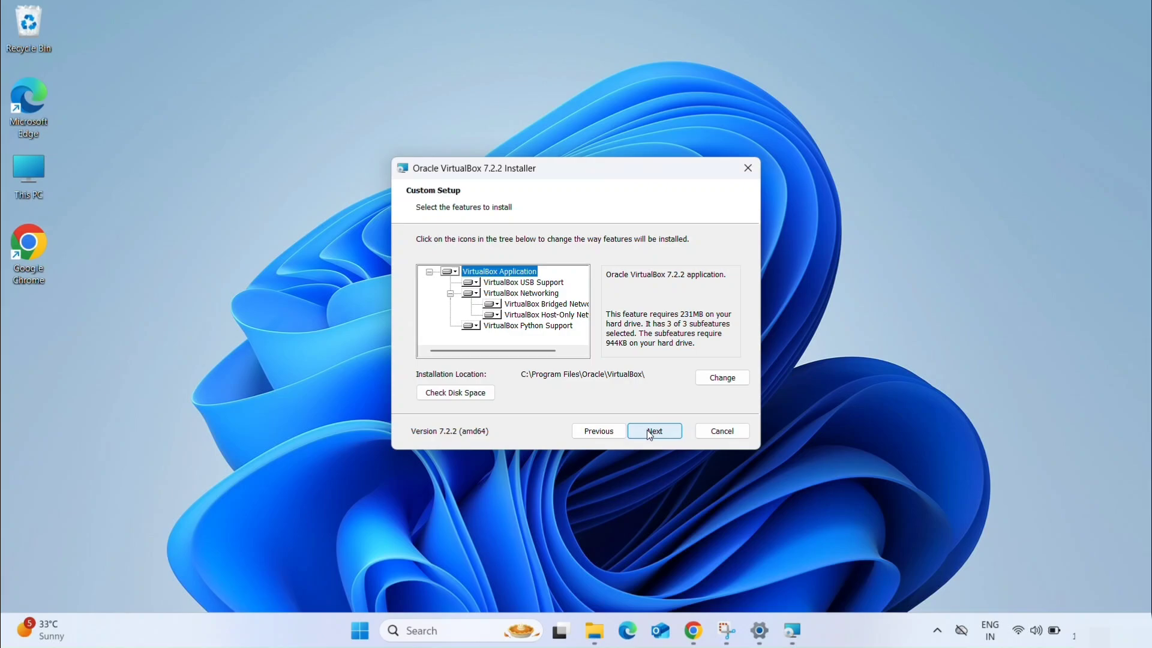
click(647, 430)
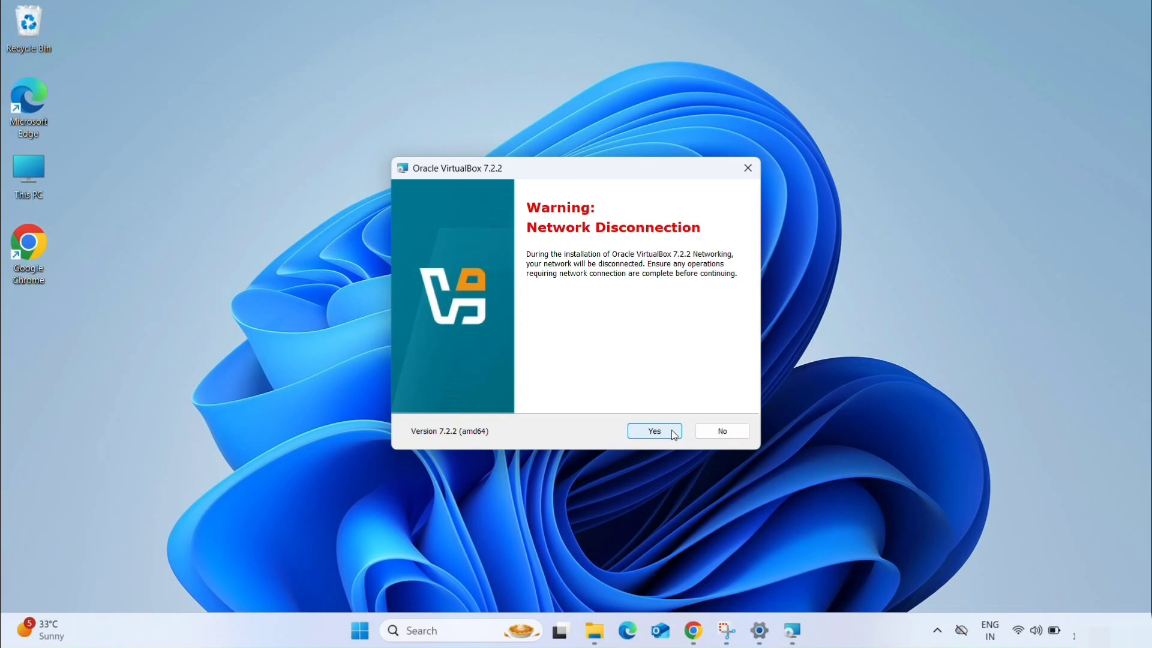
click(673, 431)
click(671, 429)
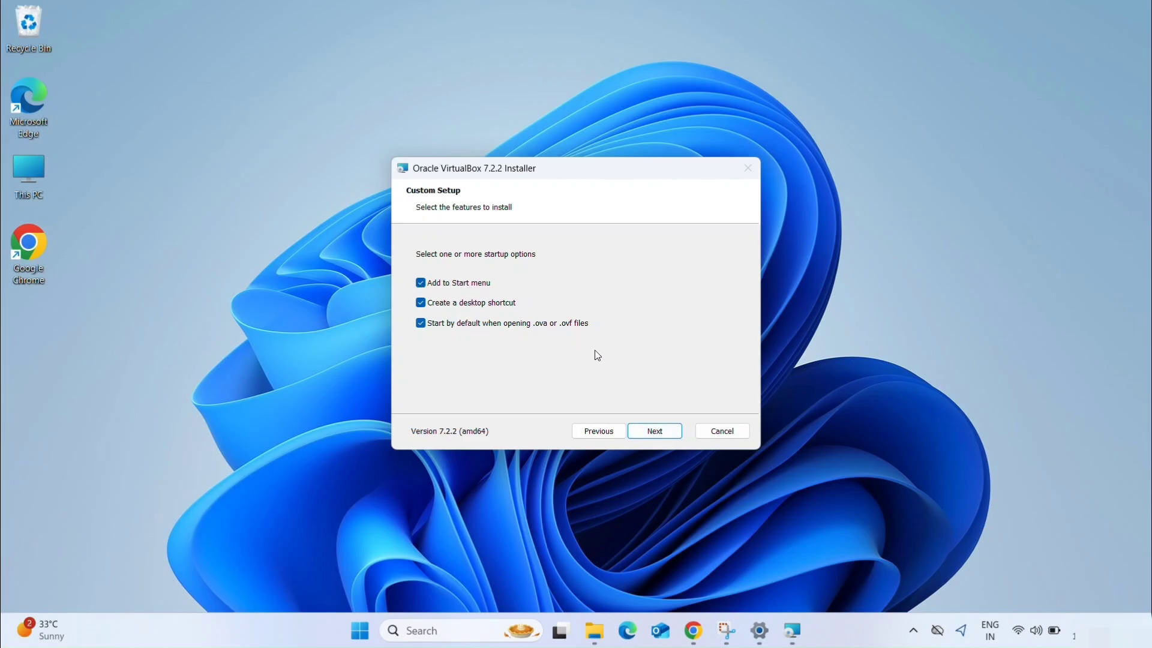
- Keep all the startup options enabled, install VirtualBox 7.2.2, finish the installer, and maximize the VirtualBox Manager window
click(660, 431)
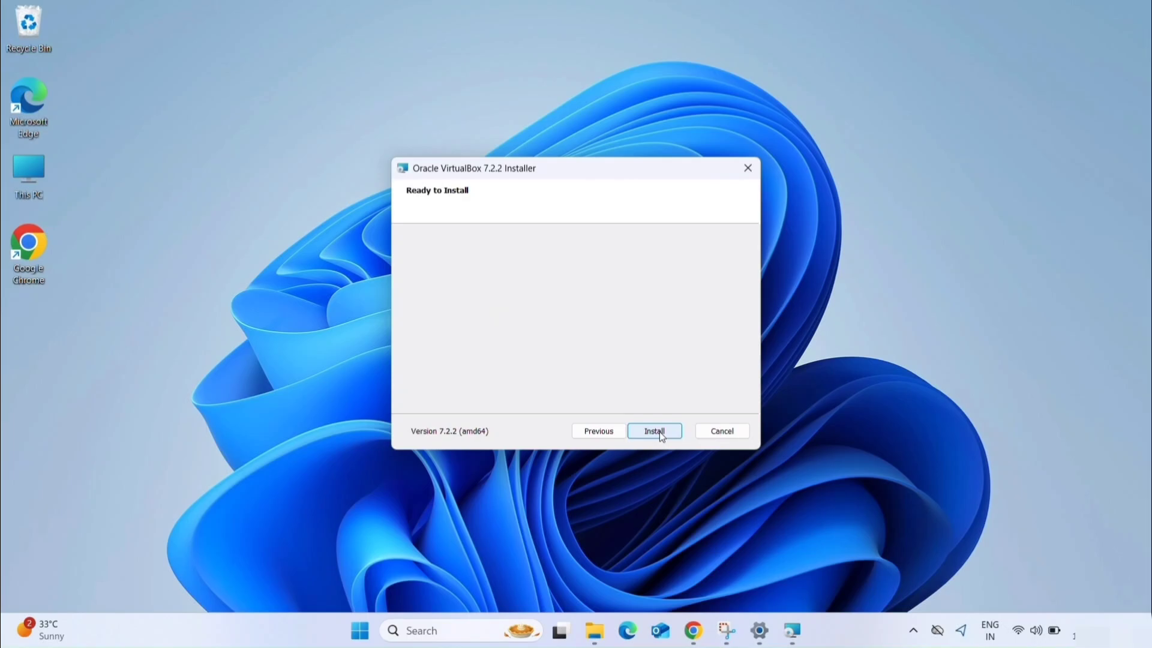
click(660, 431)
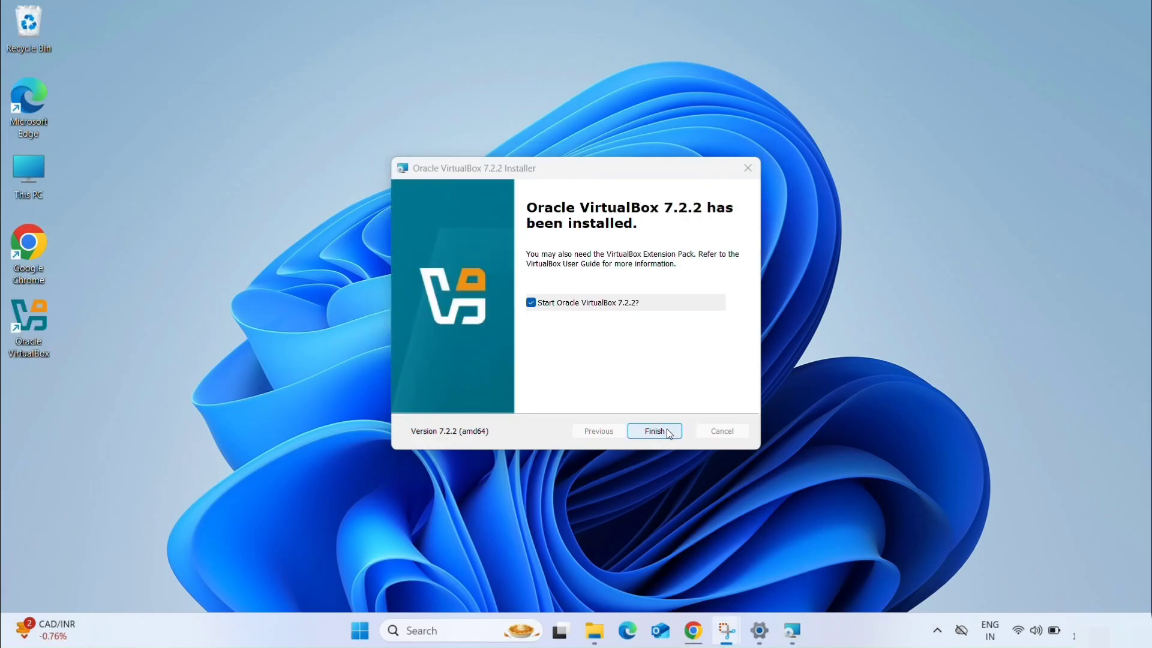
click(668, 430)
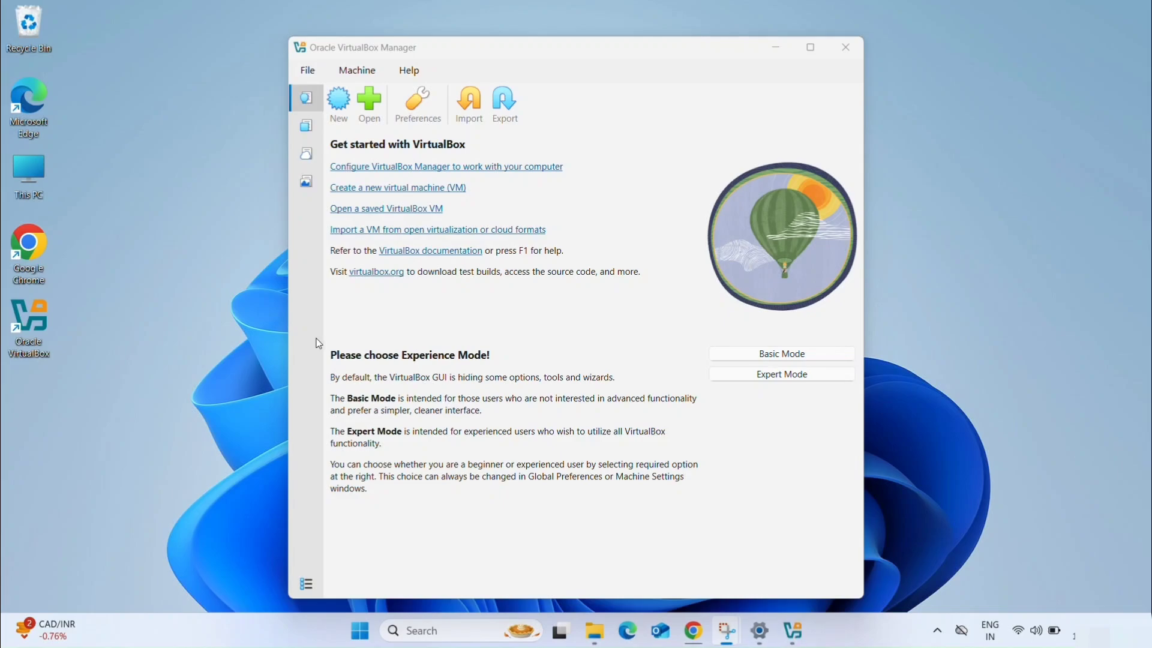
click(810, 48)
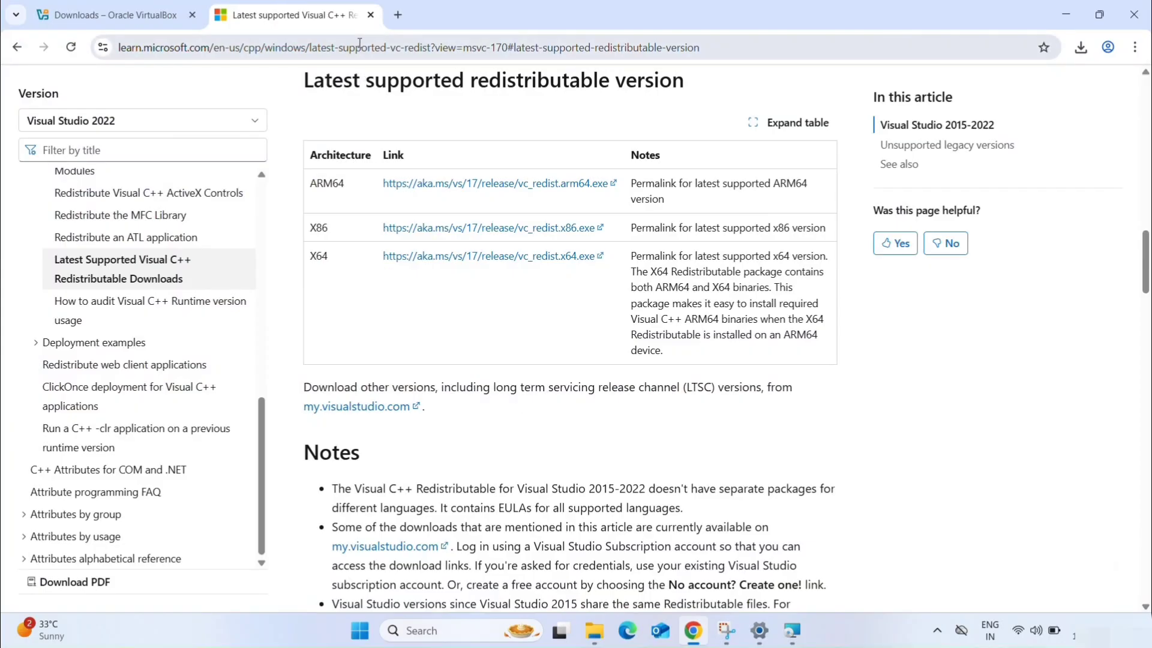
- Search Google for "kali linux" in a new Chrome tab and open the Download / Get Kali page of kali.org
click(397, 15)
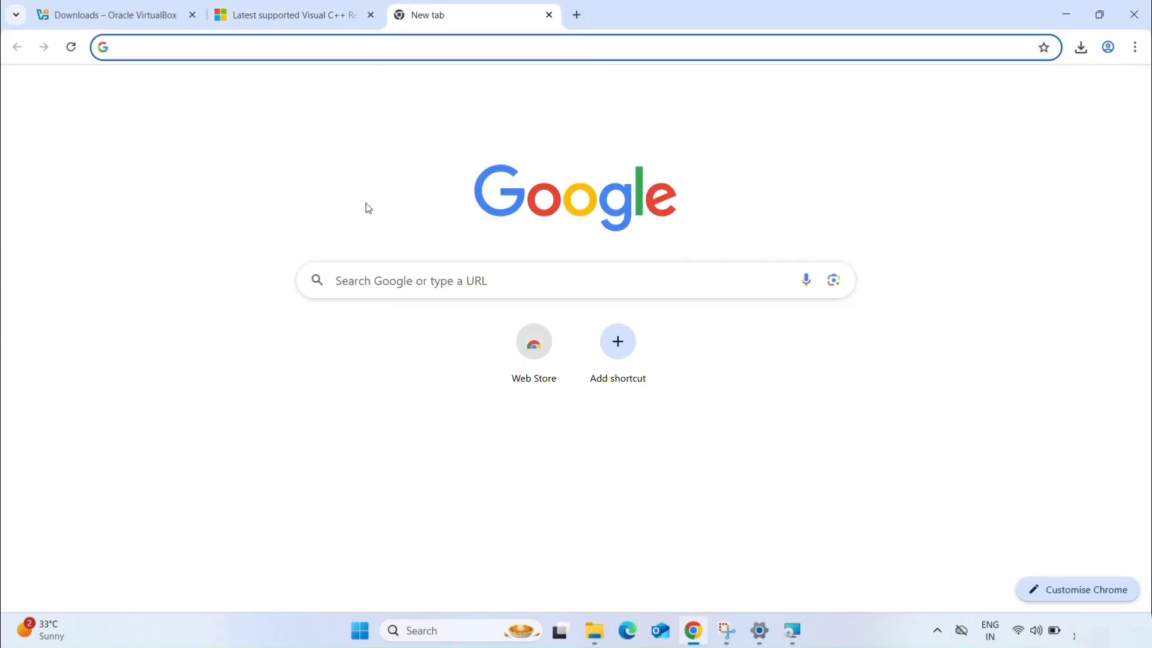
click(390, 280)
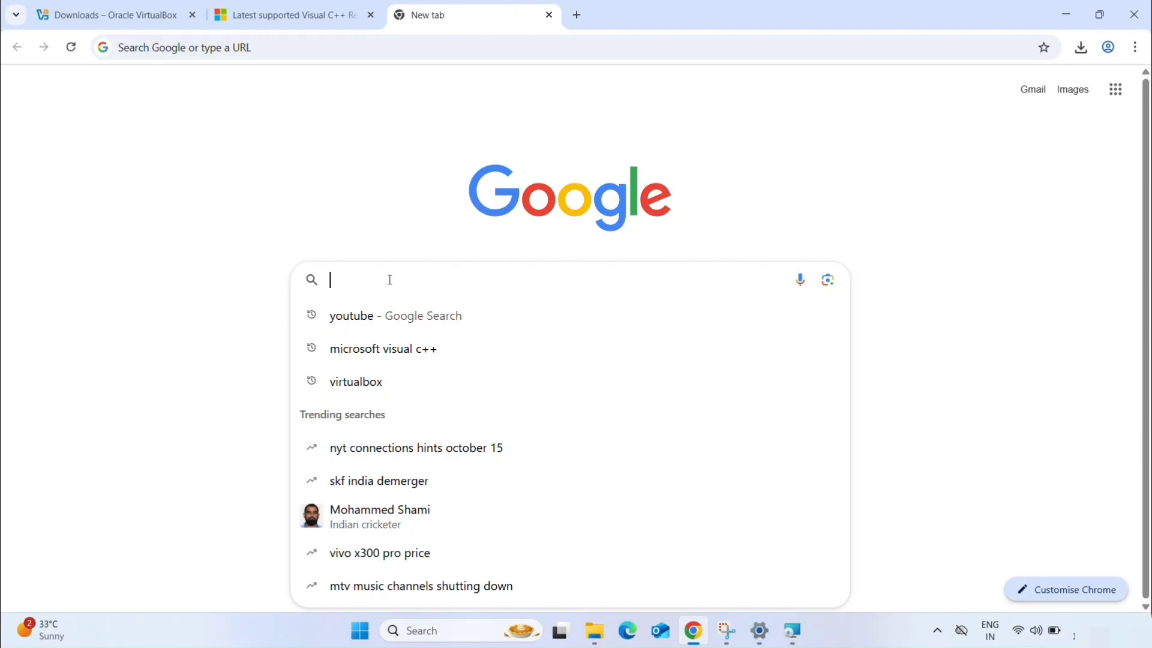
text(kali )
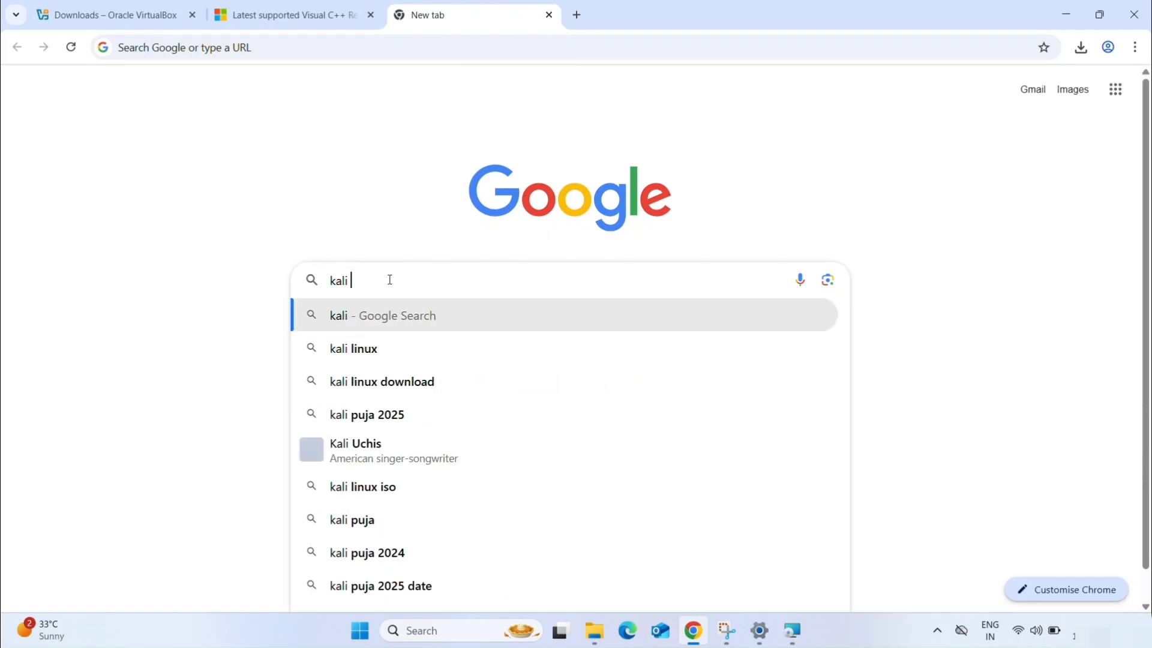
text(linux)
key(Return)
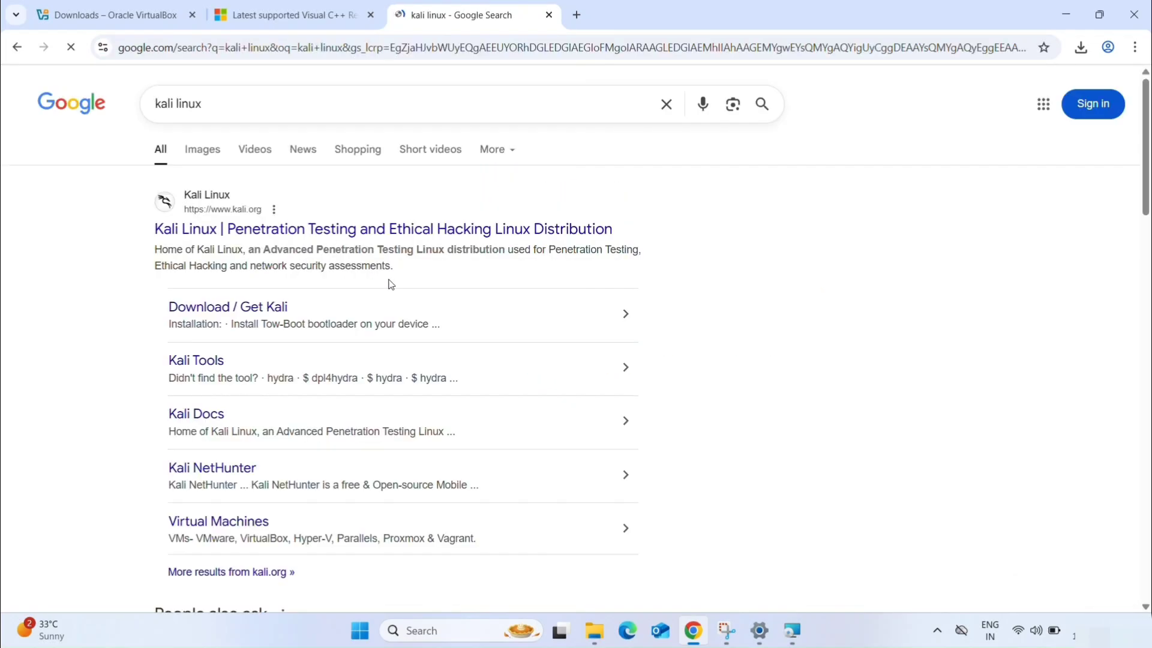
scroll(161, 244, up, 5)
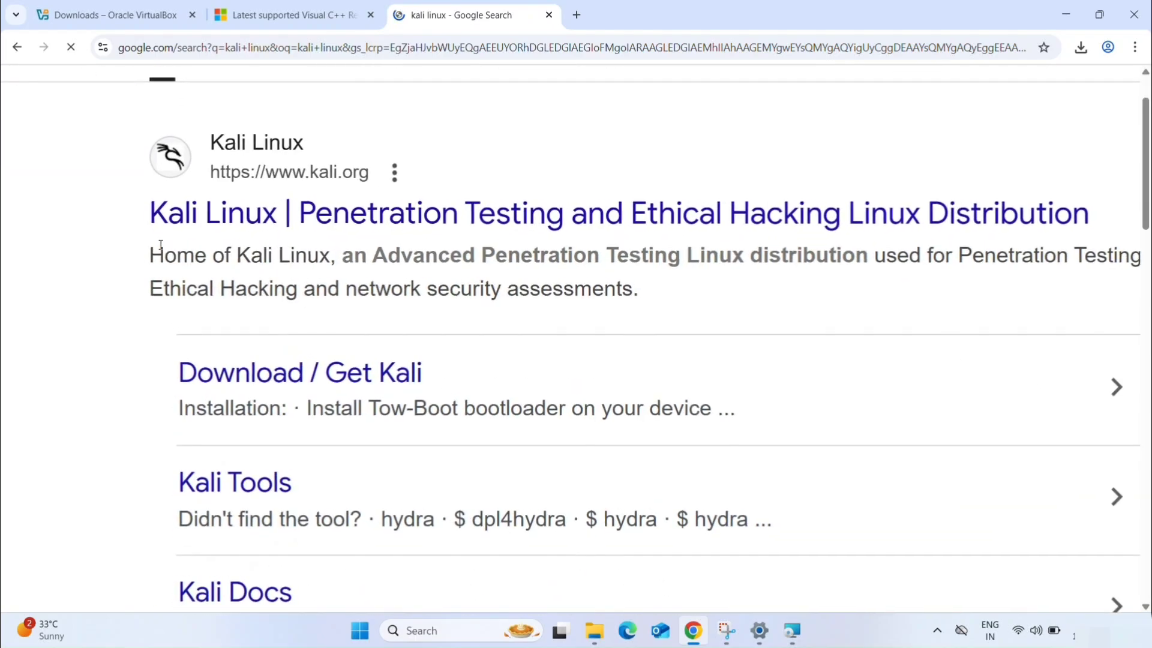
scroll(160, 245, up, 2)
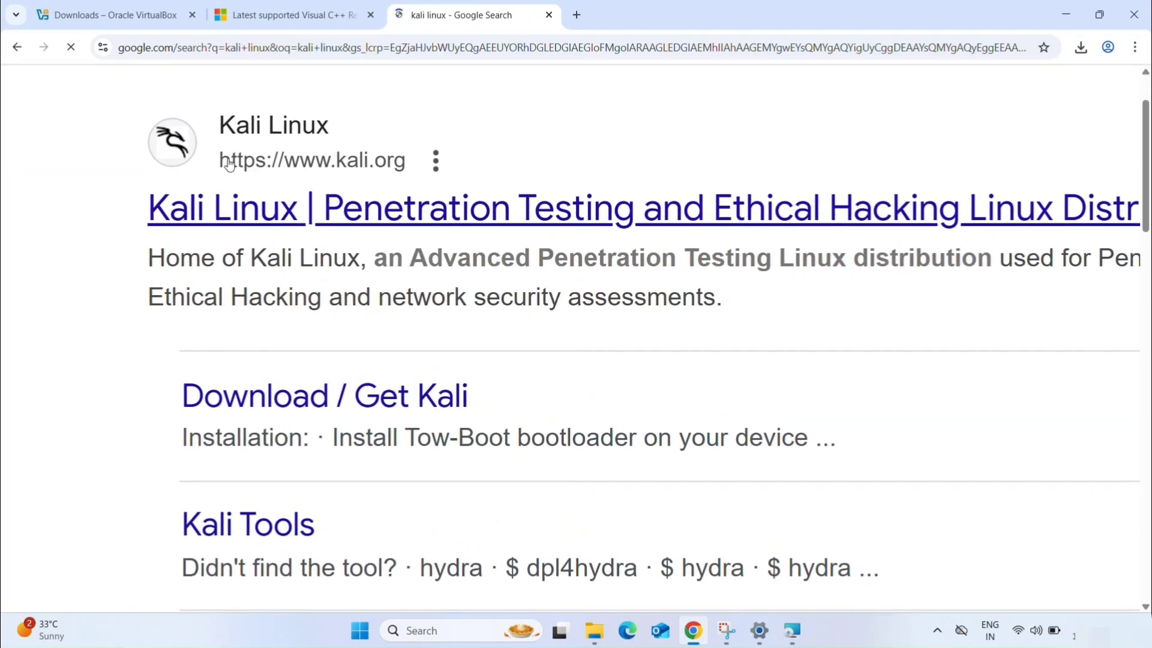
click(319, 393)
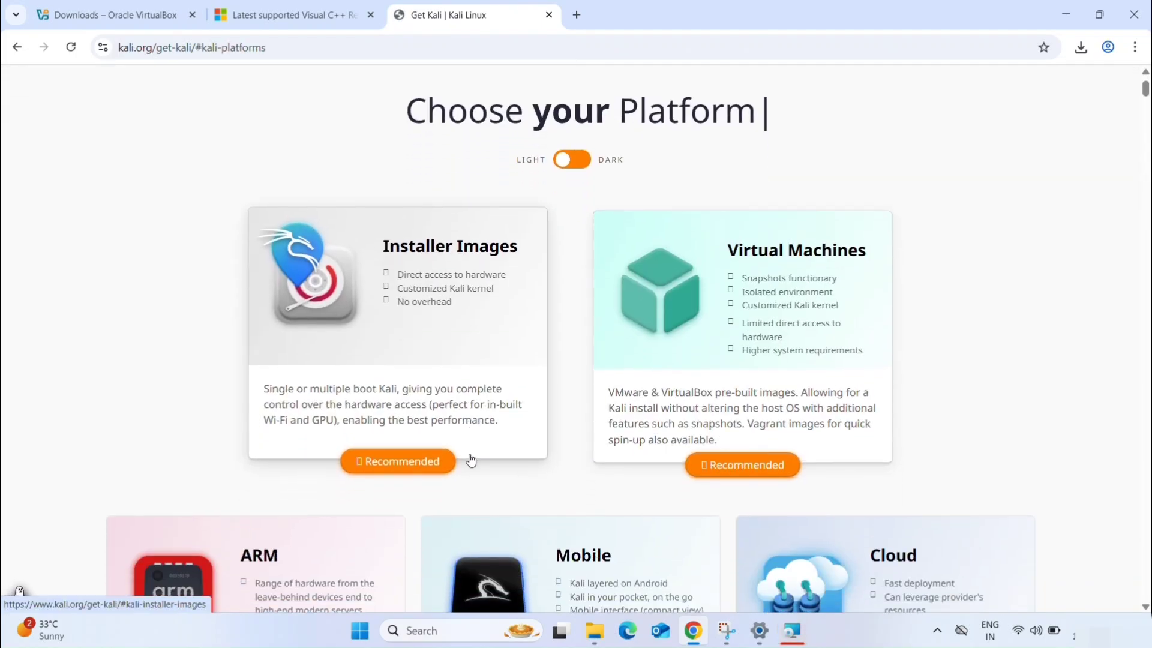
- Open the Installer Images section and download the recommended x86_64 Kali Linux 2025.3 Installer image
click(402, 467)
scroll(438, 465, down, 5)
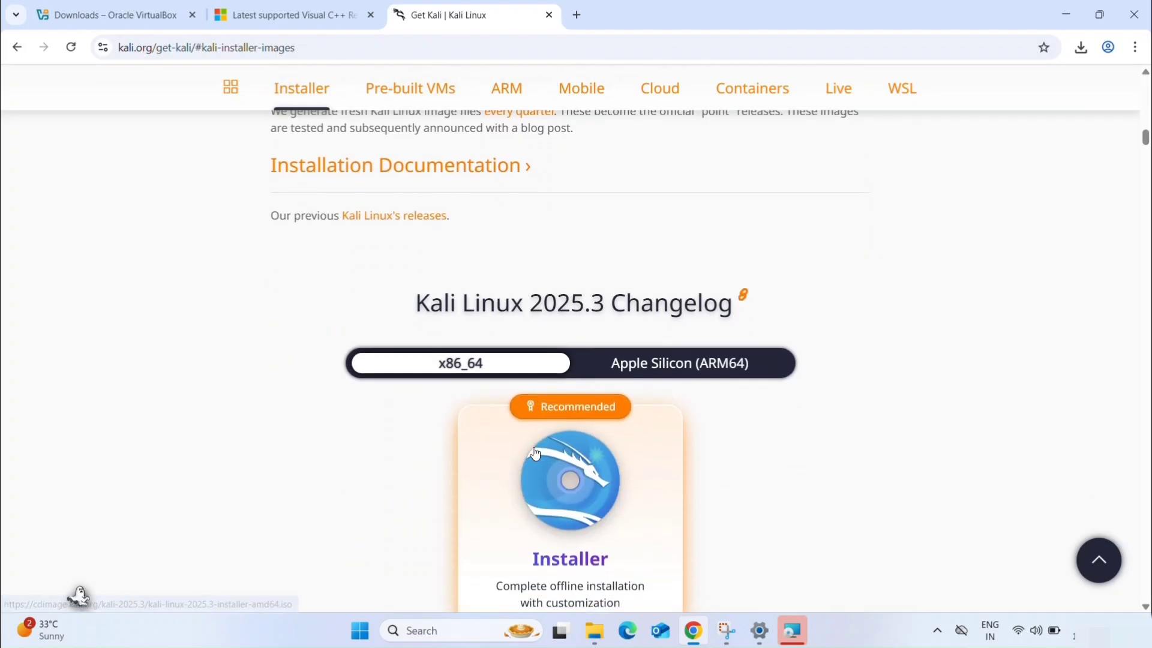
scroll(536, 454, up, 2)
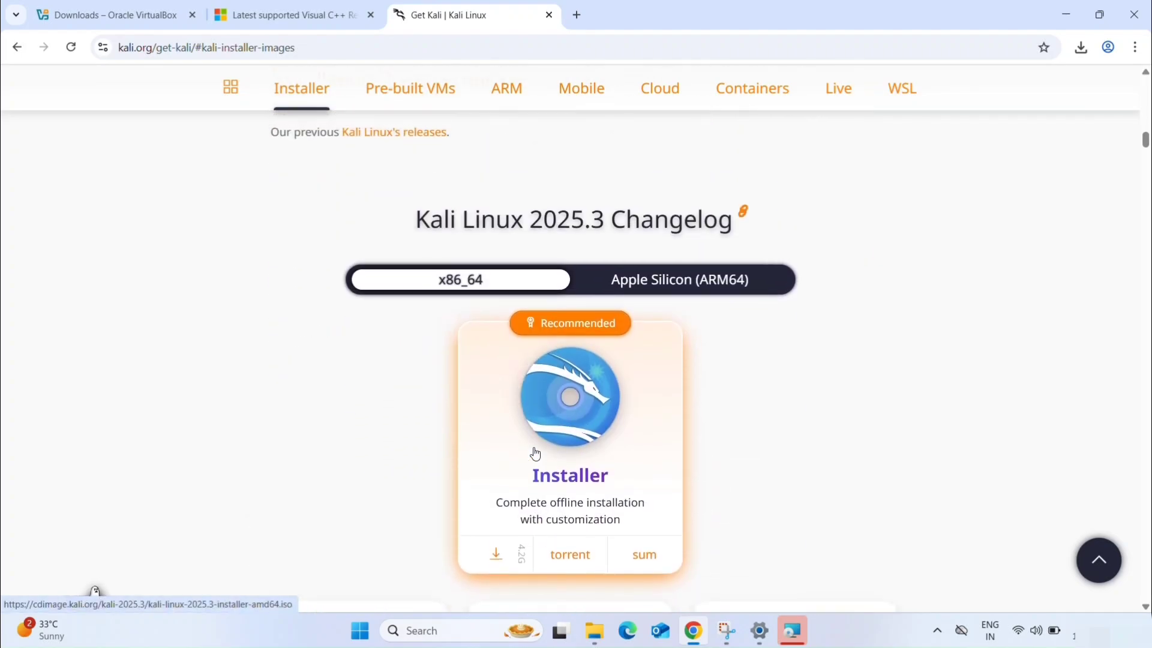
scroll(535, 454, down, 2)
scroll(535, 454, up, 1)
scroll(545, 435, down, 2)
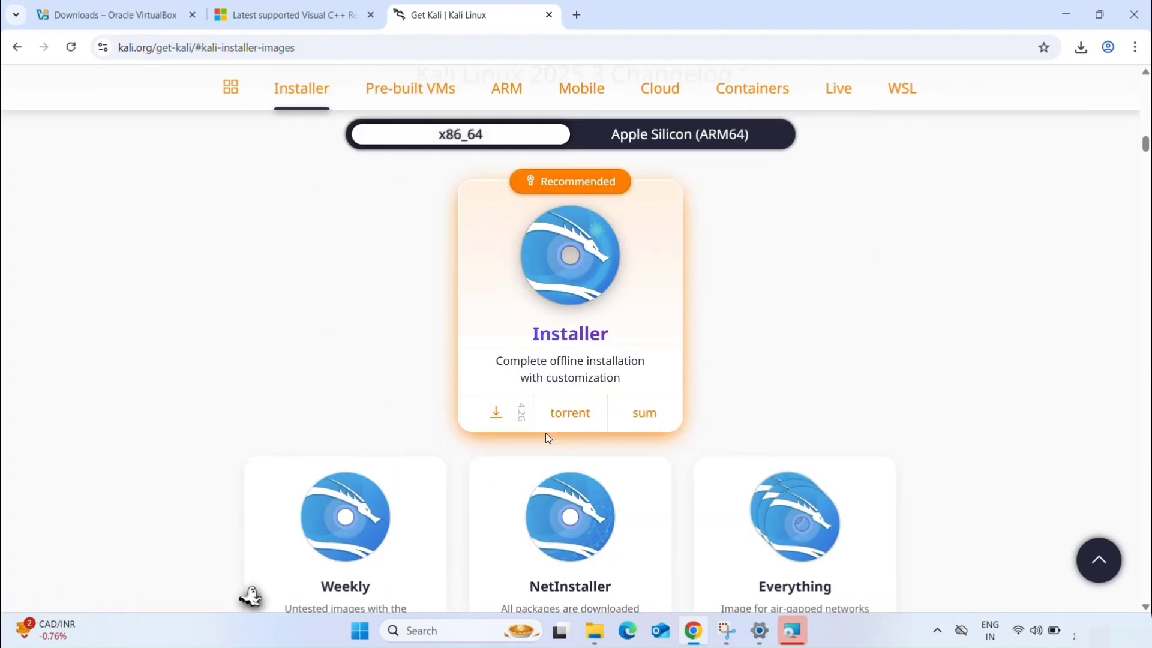
scroll(545, 433, down, 2)
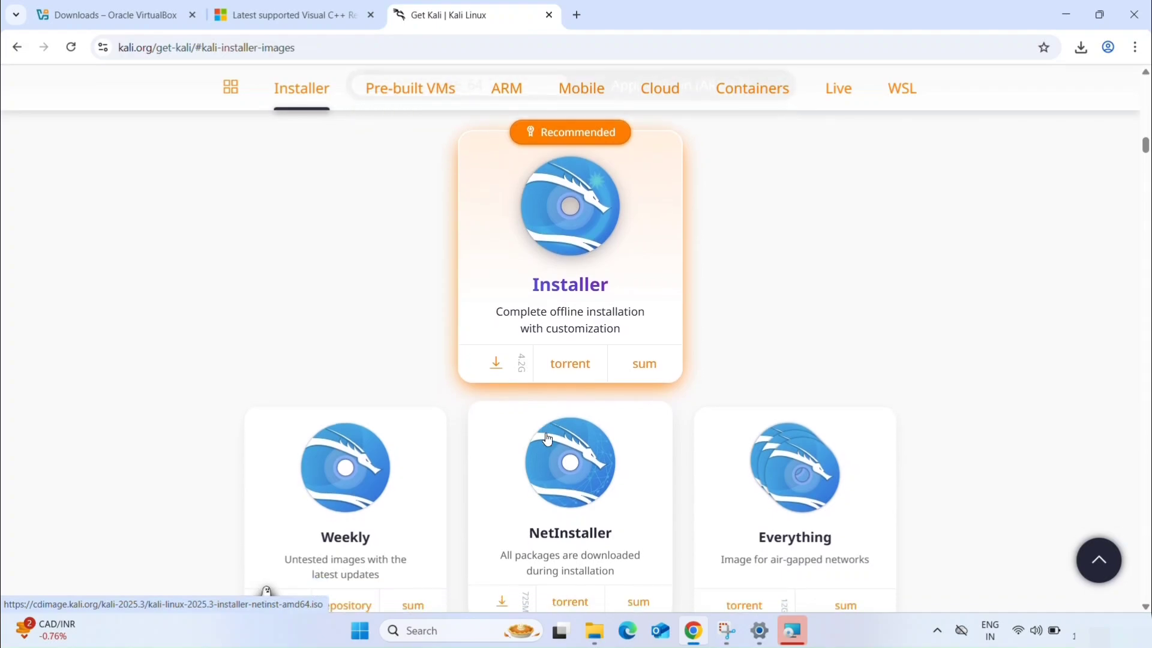
click(498, 339)
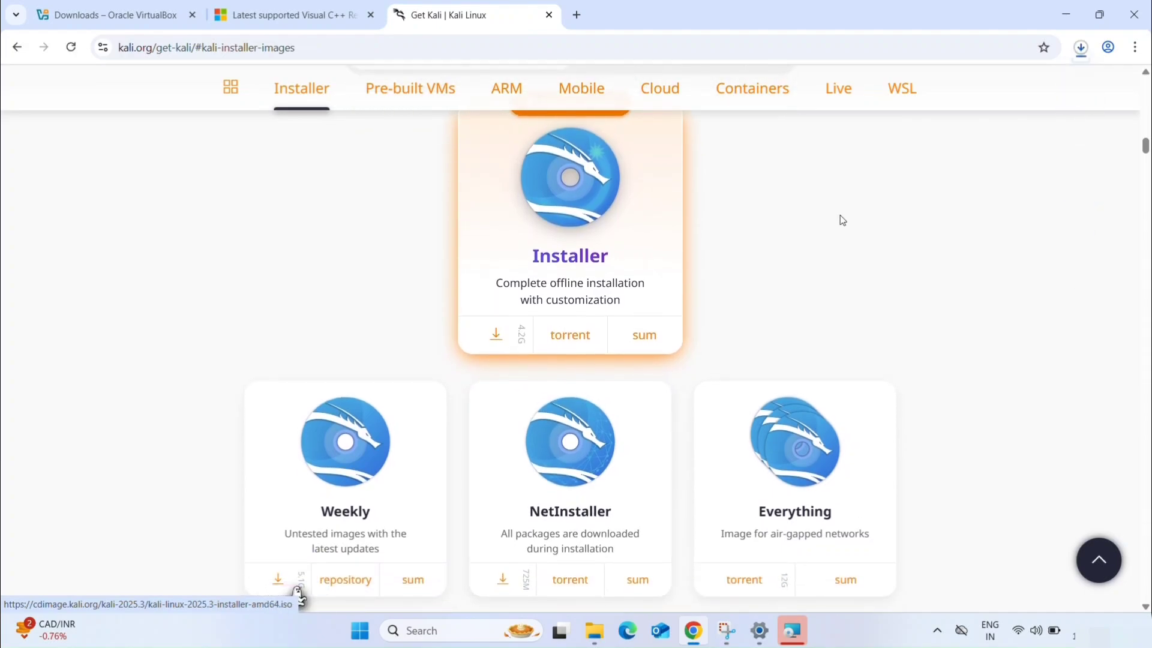
- Check the Kali image's download progress, look for the installer image in the Downloads folder, and minimize File Explorer
click(1081, 48)
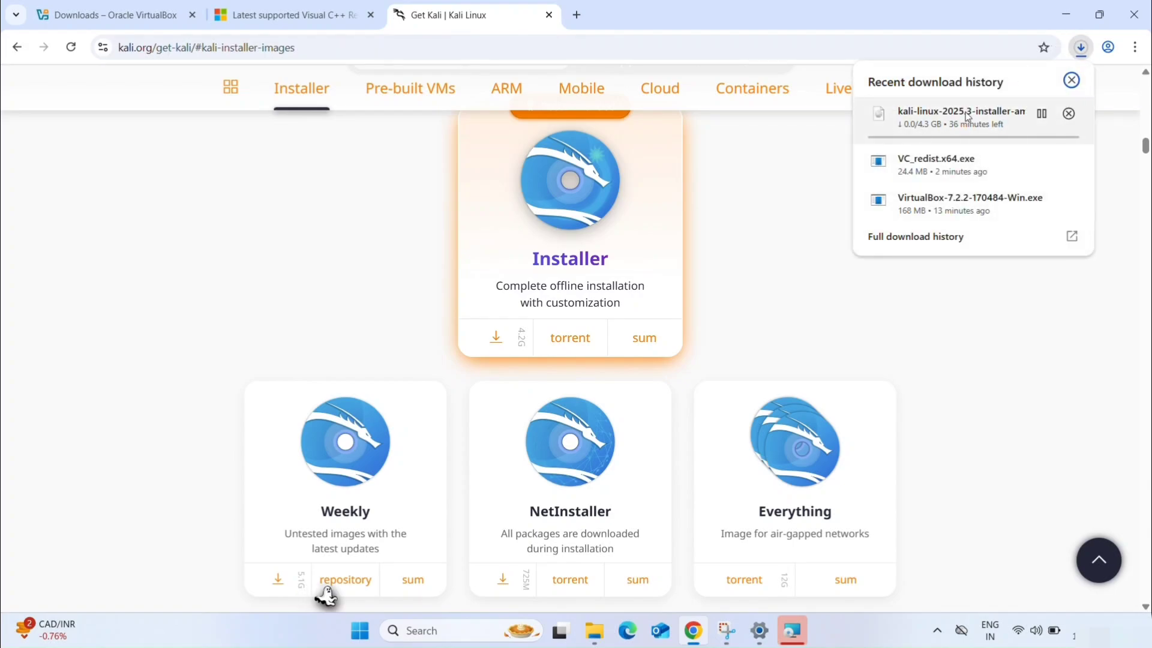
mouse_move(1025, 137)
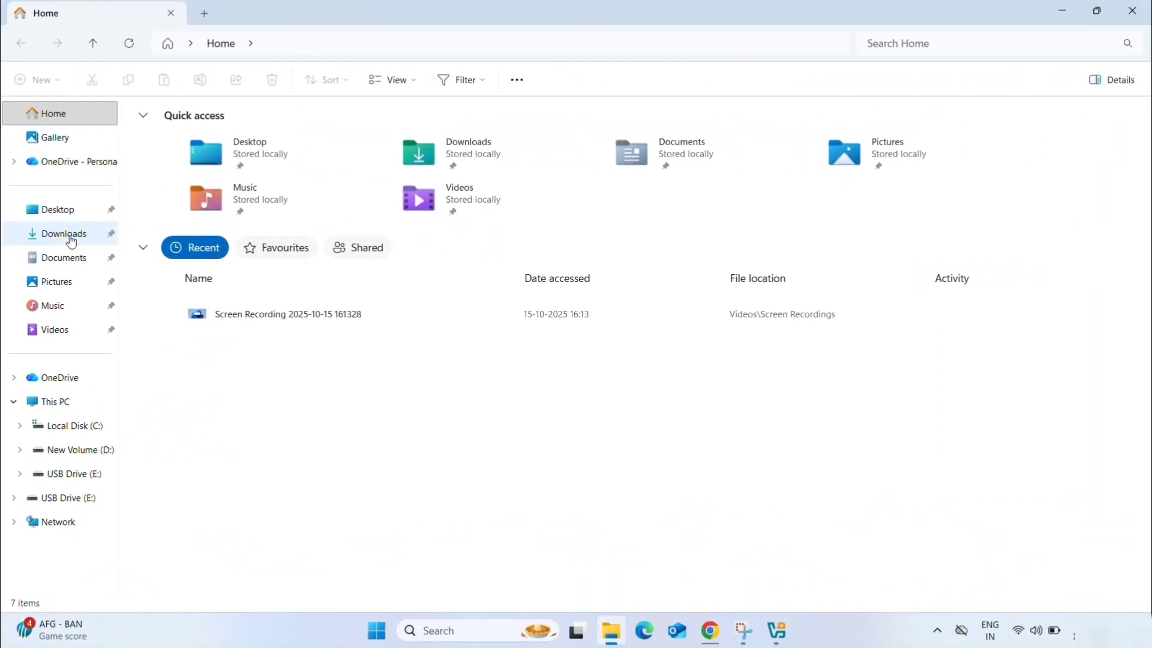
click(70, 239)
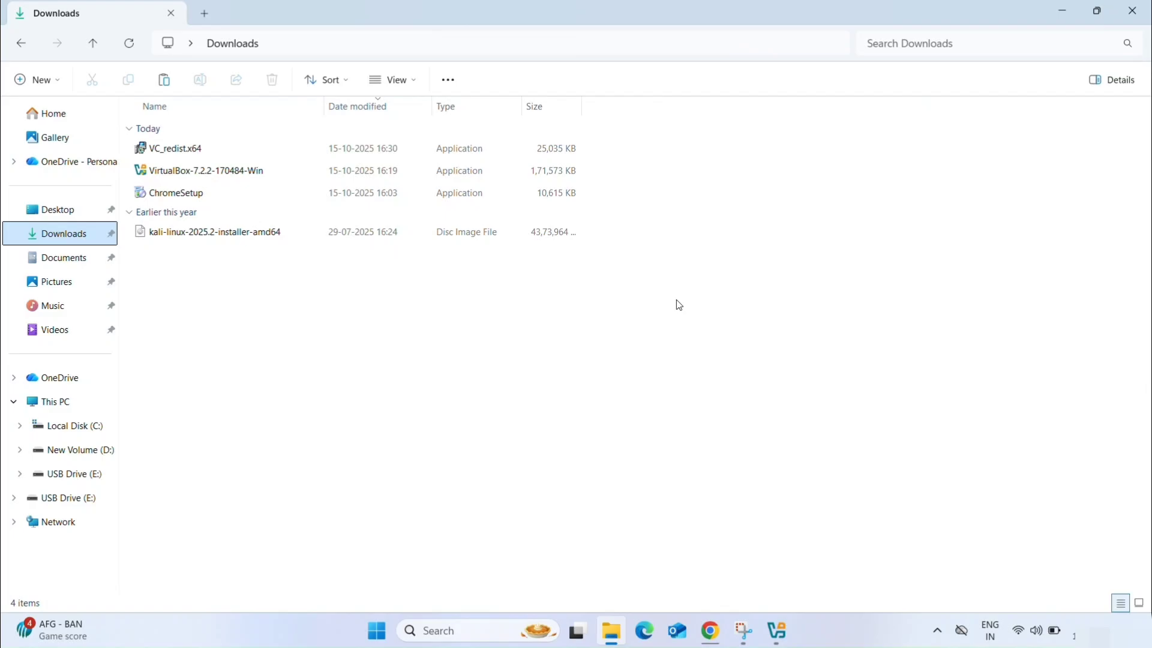
click(1063, 12)
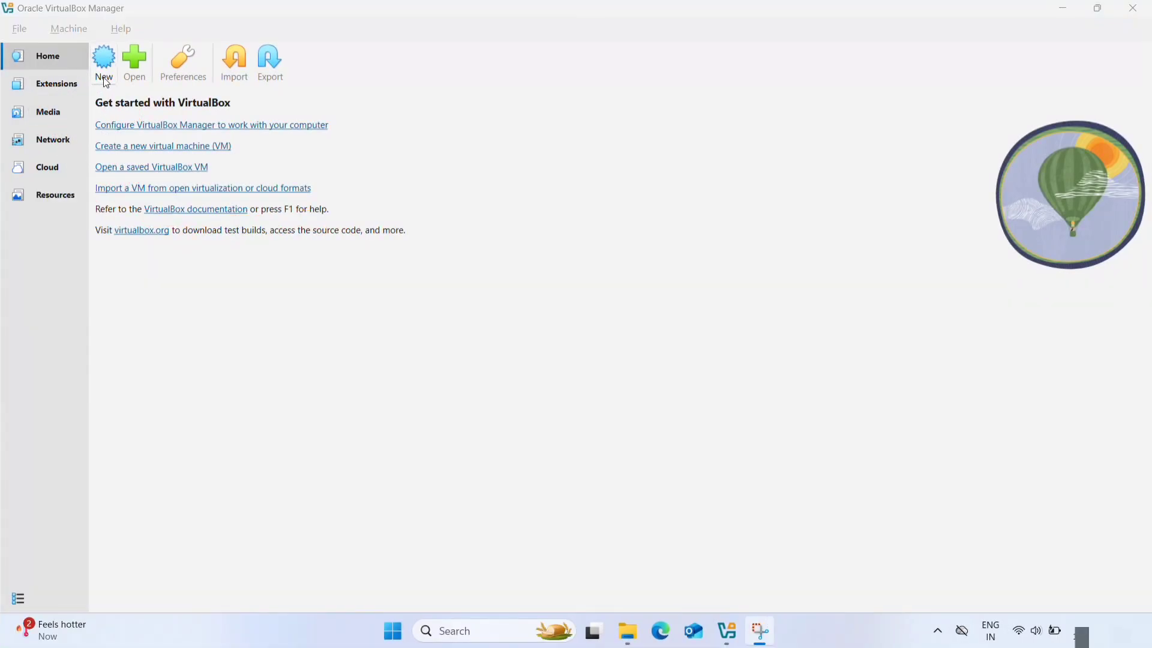
- Start a new virtual machine in VirtualBox Manager and name it "kali Linux"
click(103, 60)
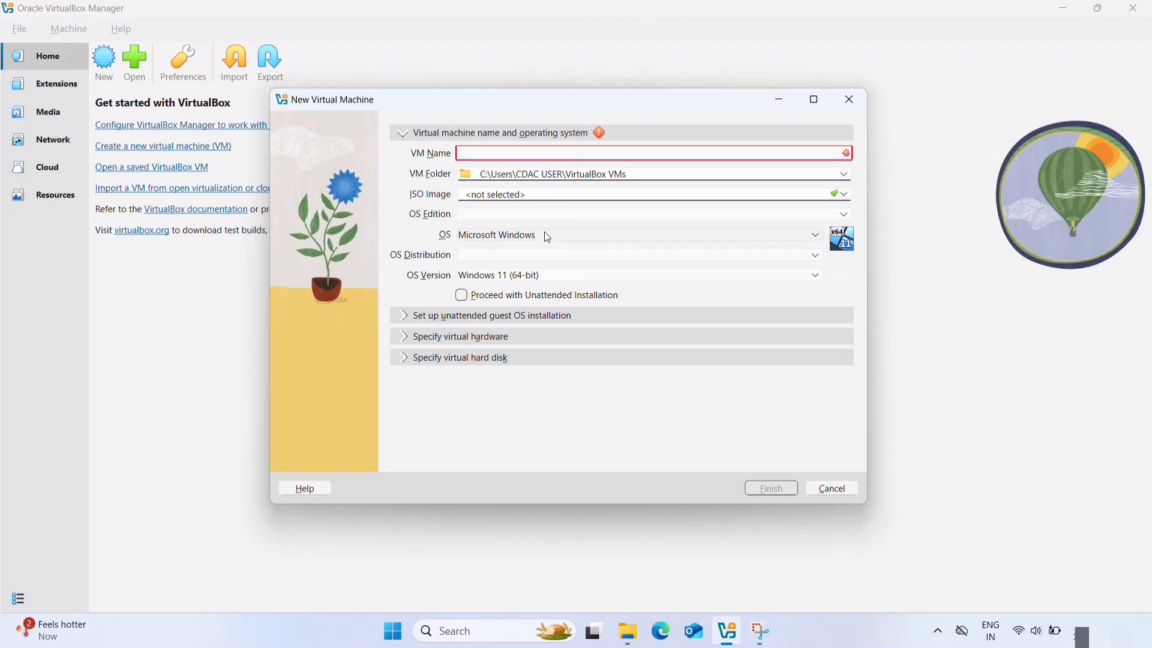
text(kali Linux)
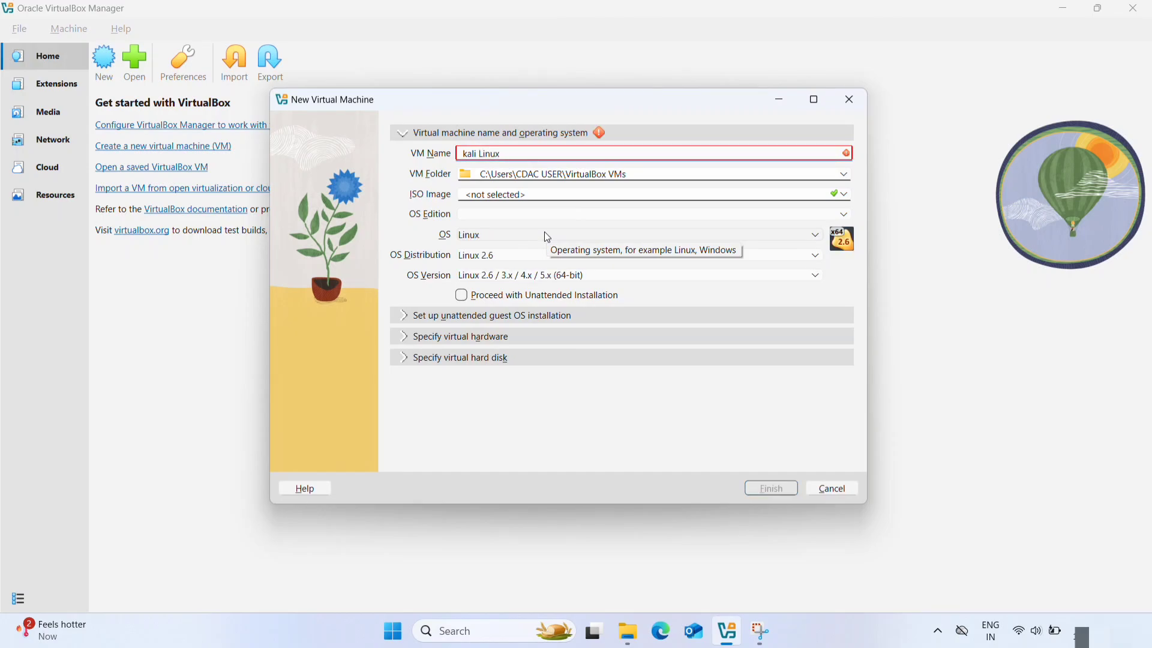
text(3)
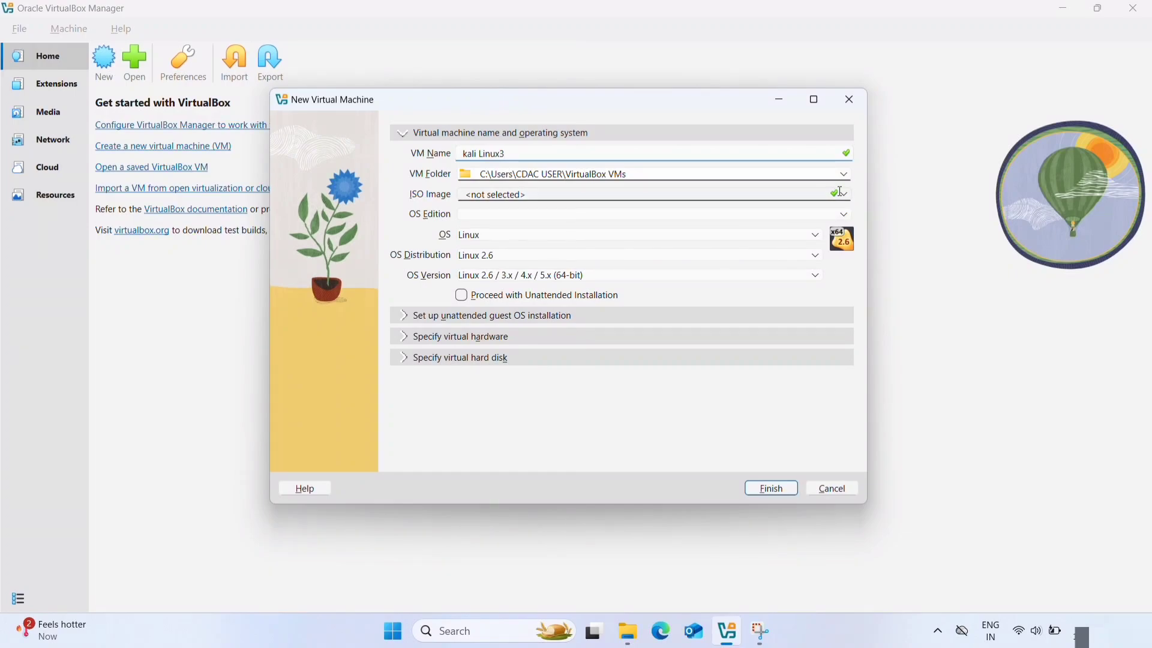
- Complete the virtual machine's name as "kali Linux3" and select kali-linux-2025.2-installer-amd64.iso from Downloads as its ISO image
click(817, 199)
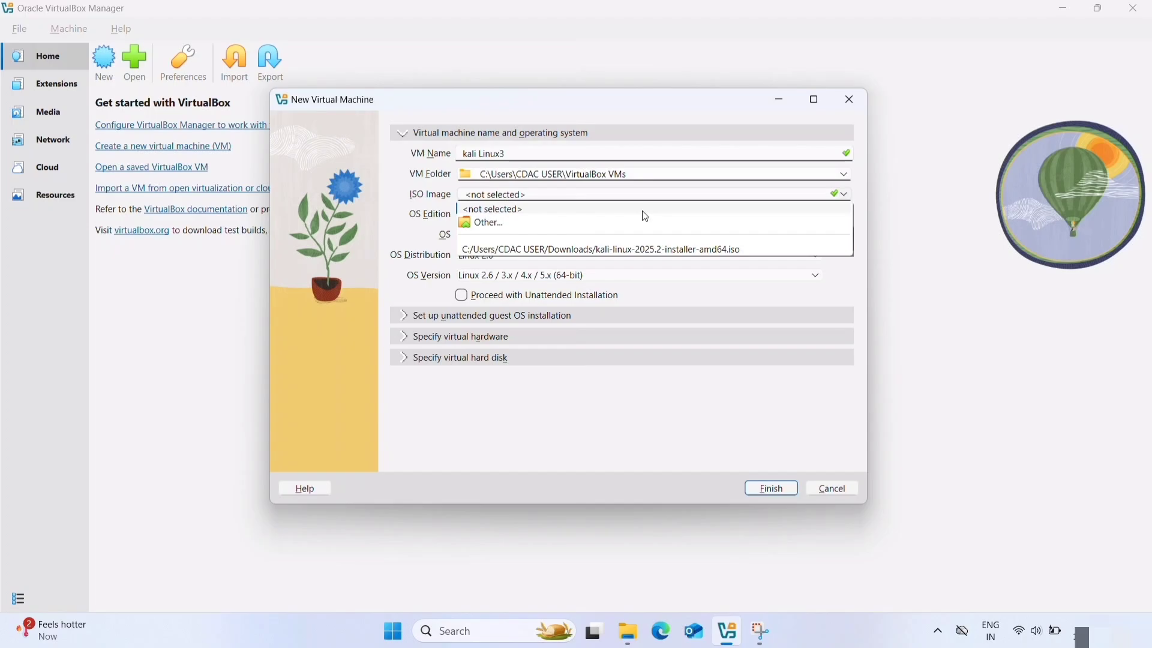
click(594, 226)
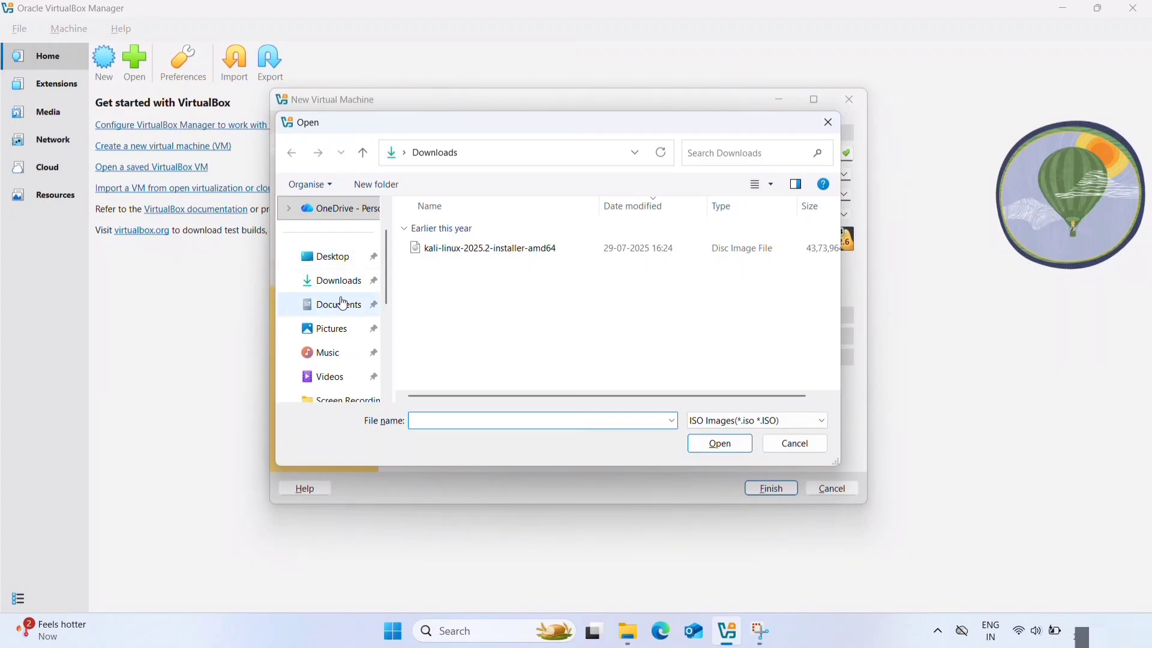
click(353, 283)
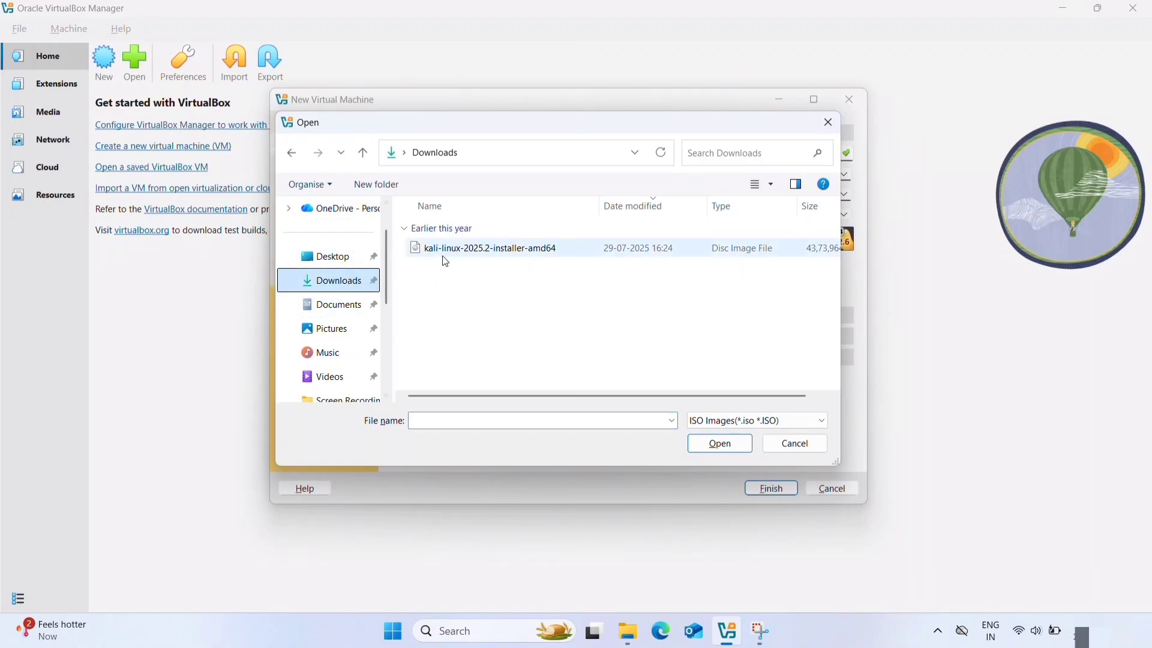
double_click(474, 246)
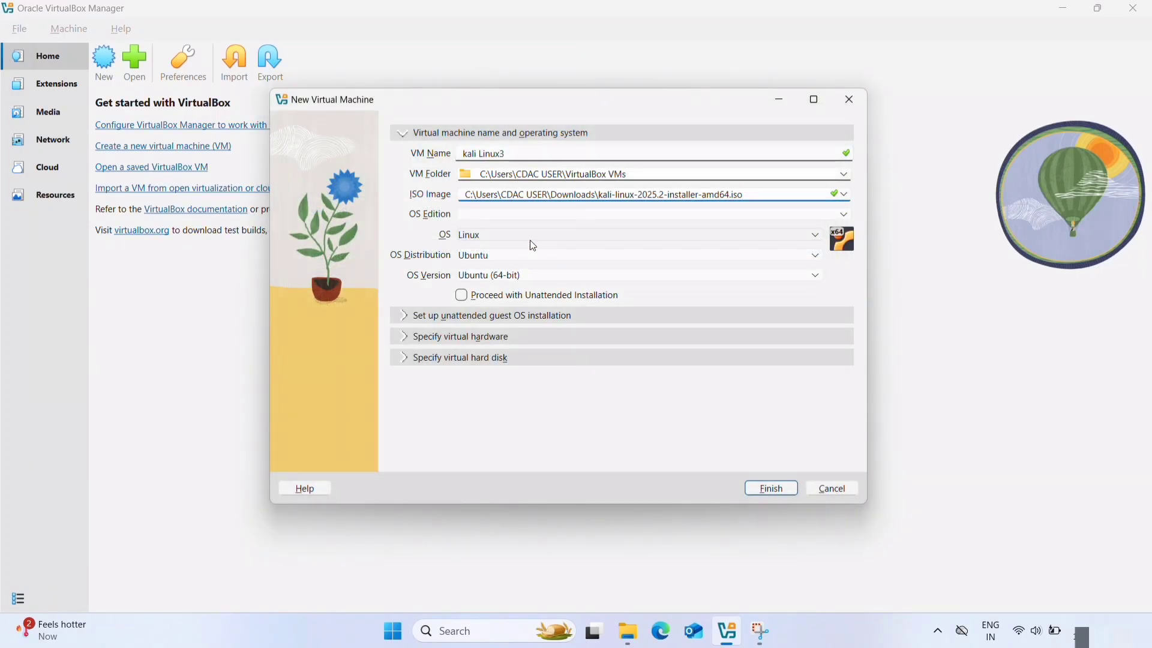
- Set the new virtual machine's OS distribution to Debian
click(504, 256)
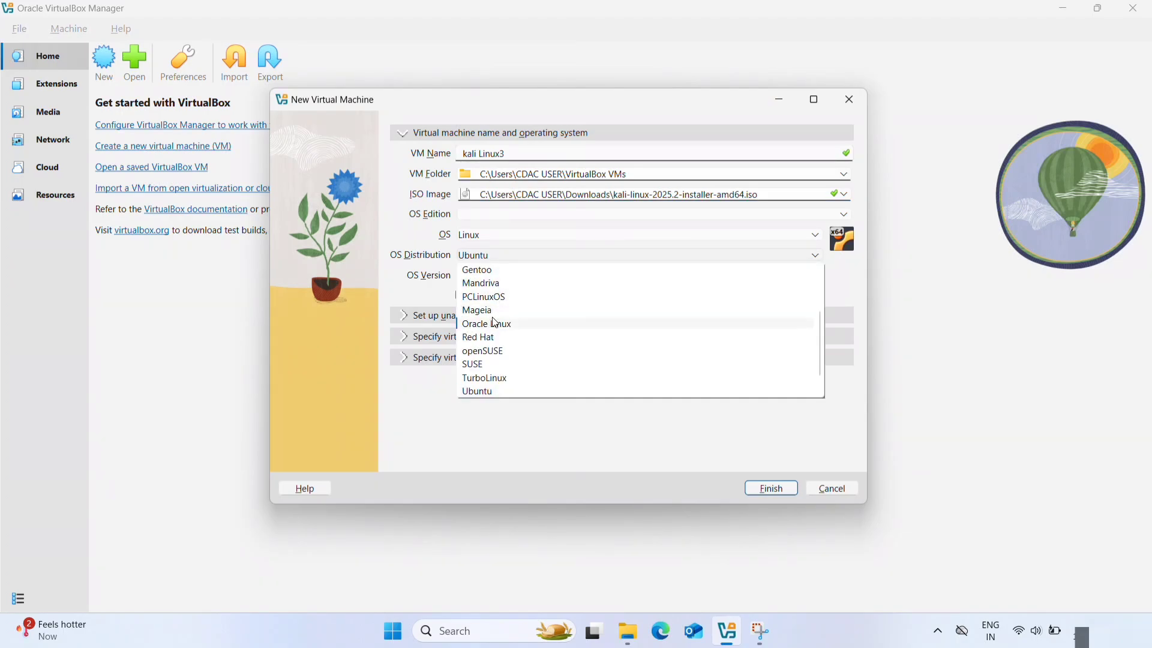
scroll(494, 325, up, 2)
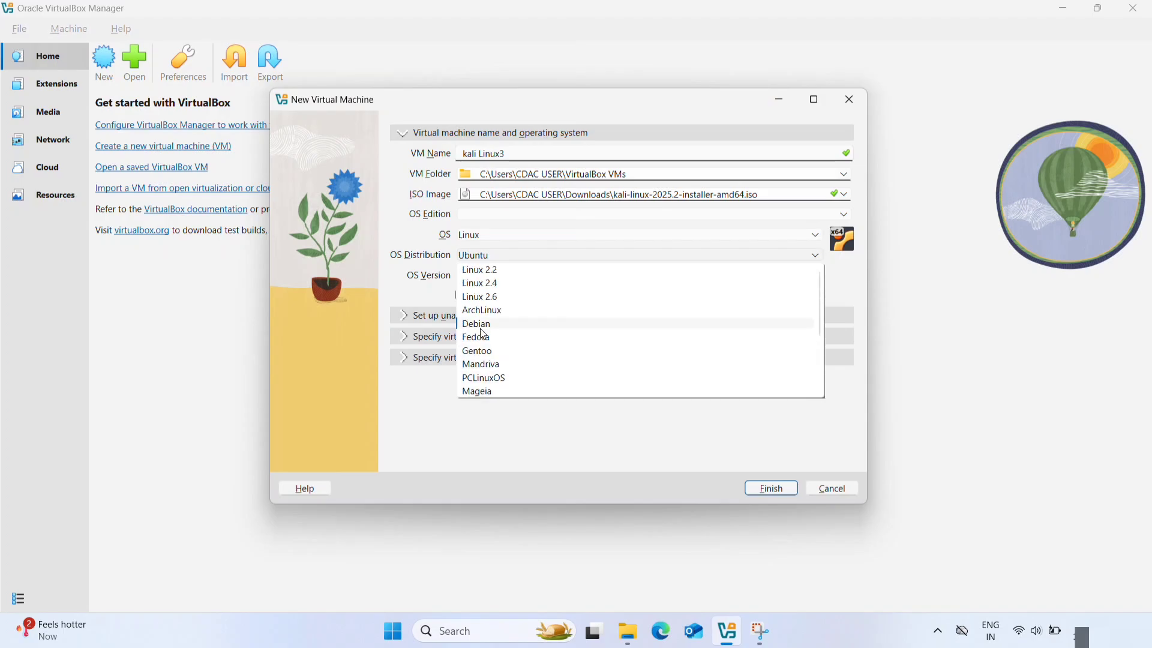
click(484, 328)
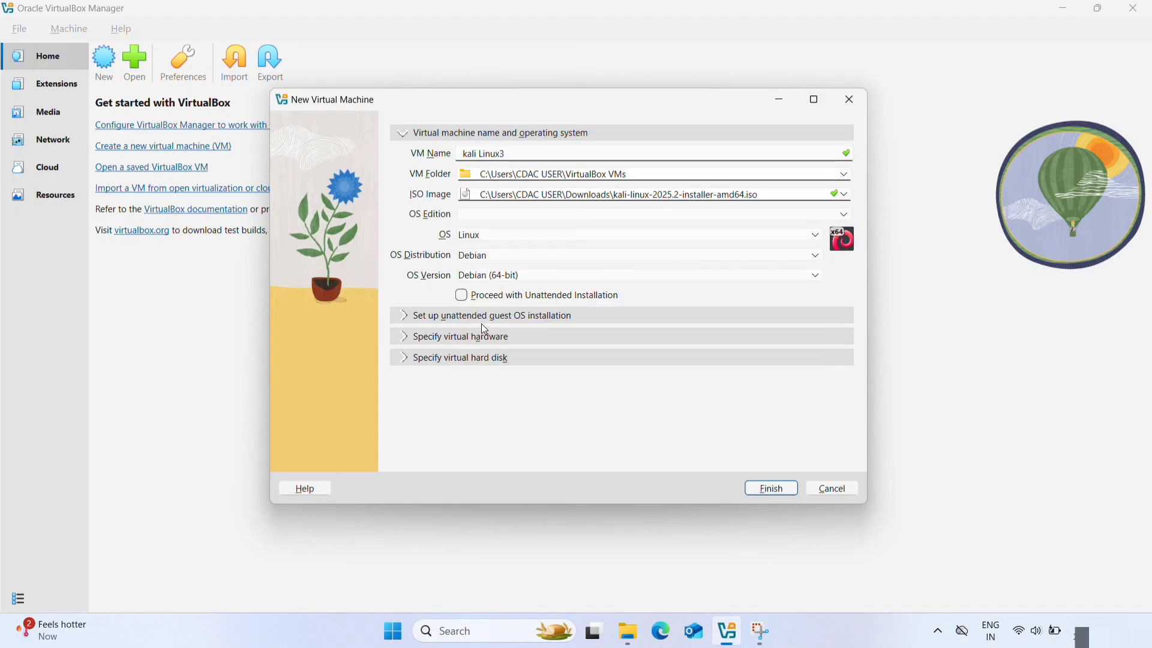
- Review the virtual hardware settings, set the new virtual hard disk's size to about 51.58 GB, and finish creating the machine
click(405, 338)
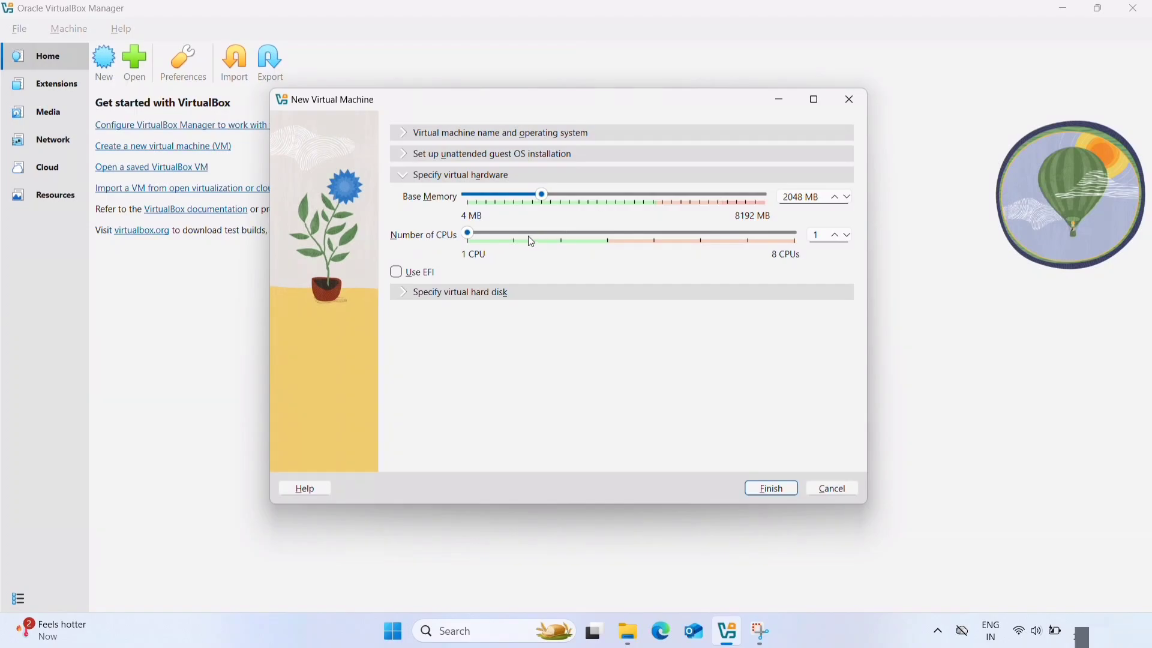
click(400, 291)
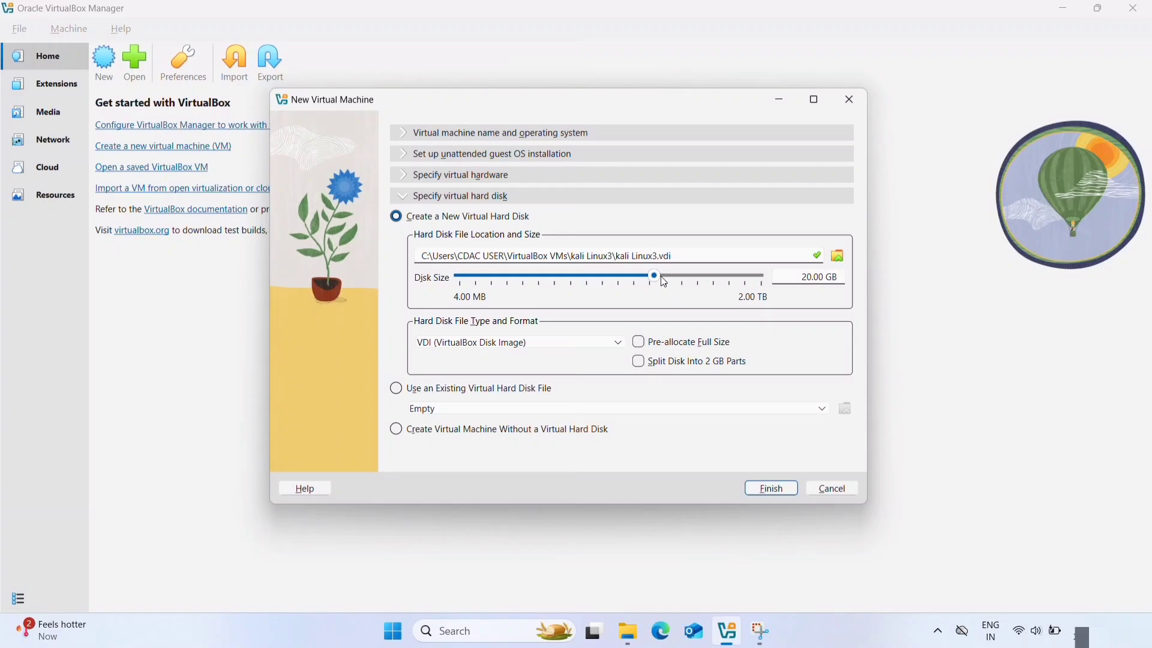
drag(655, 275, 676, 280)
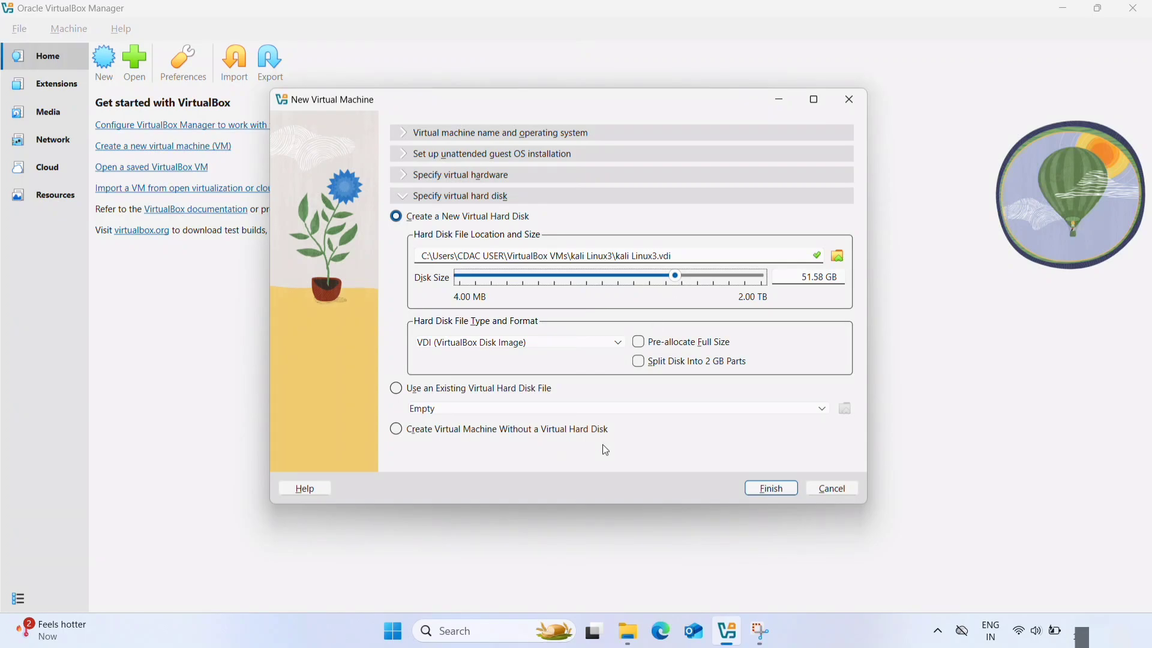
click(765, 486)
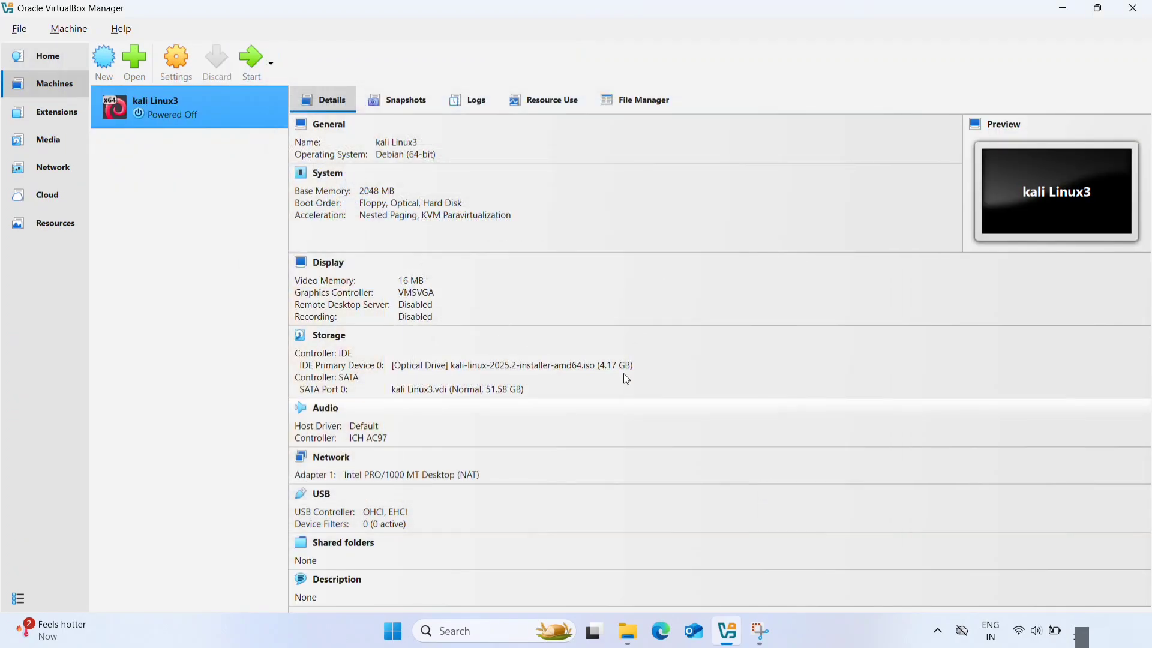
- Start the kali Linux3 virtual machine, maximize its window, and launch the graphical install
click(262, 66)
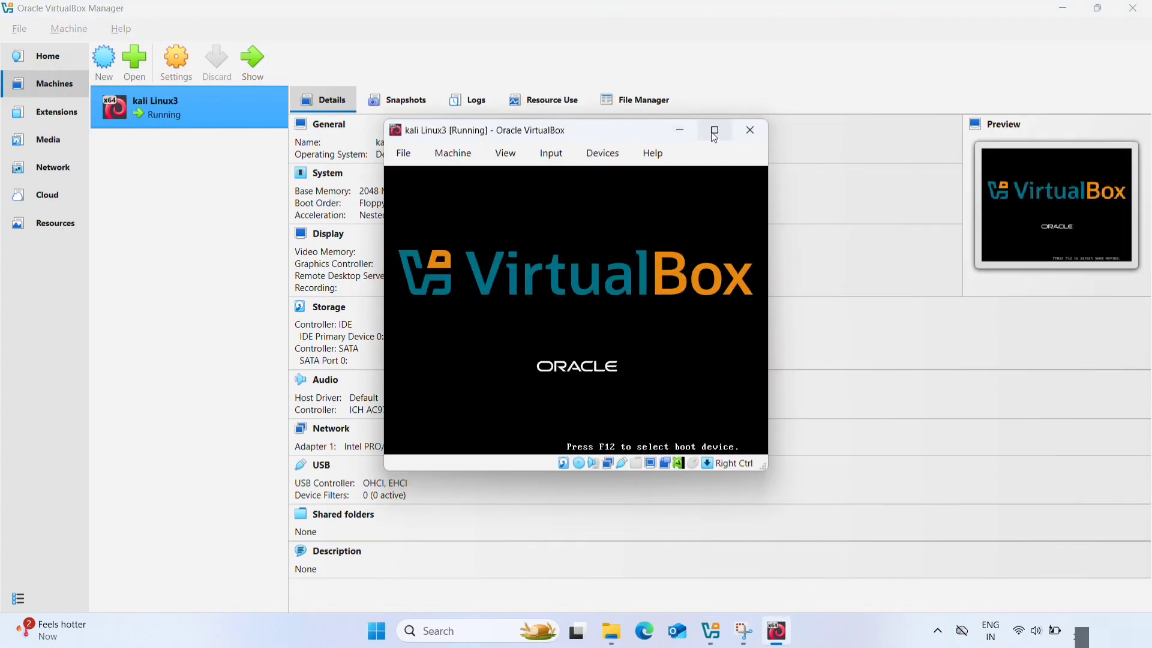
click(713, 133)
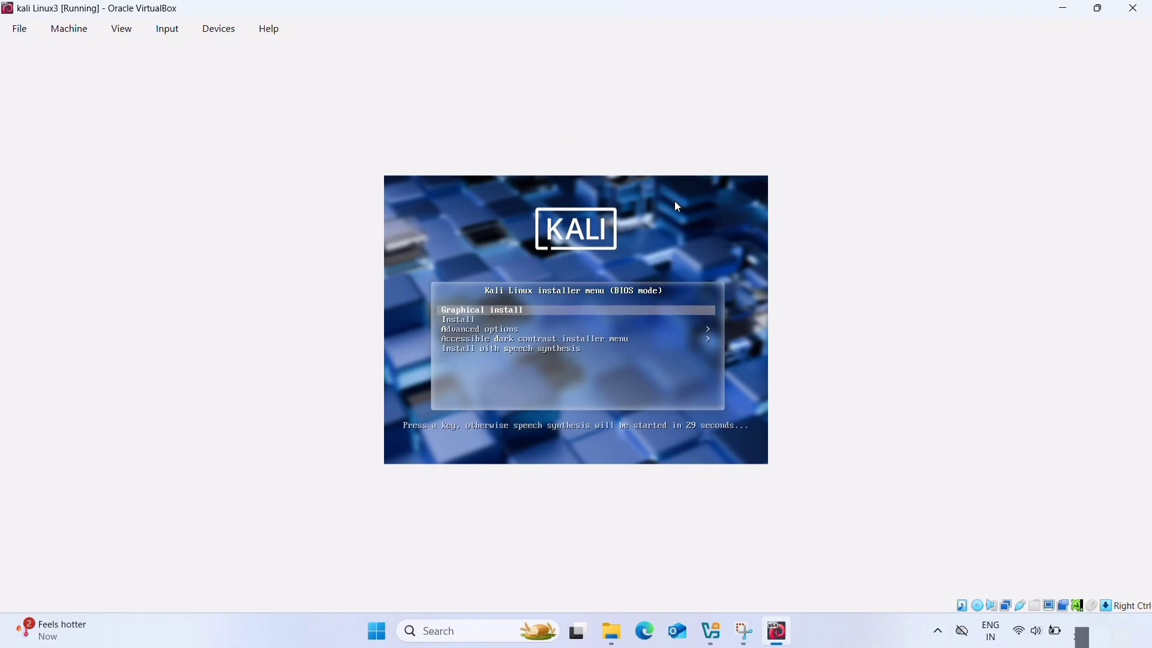
key(Return)
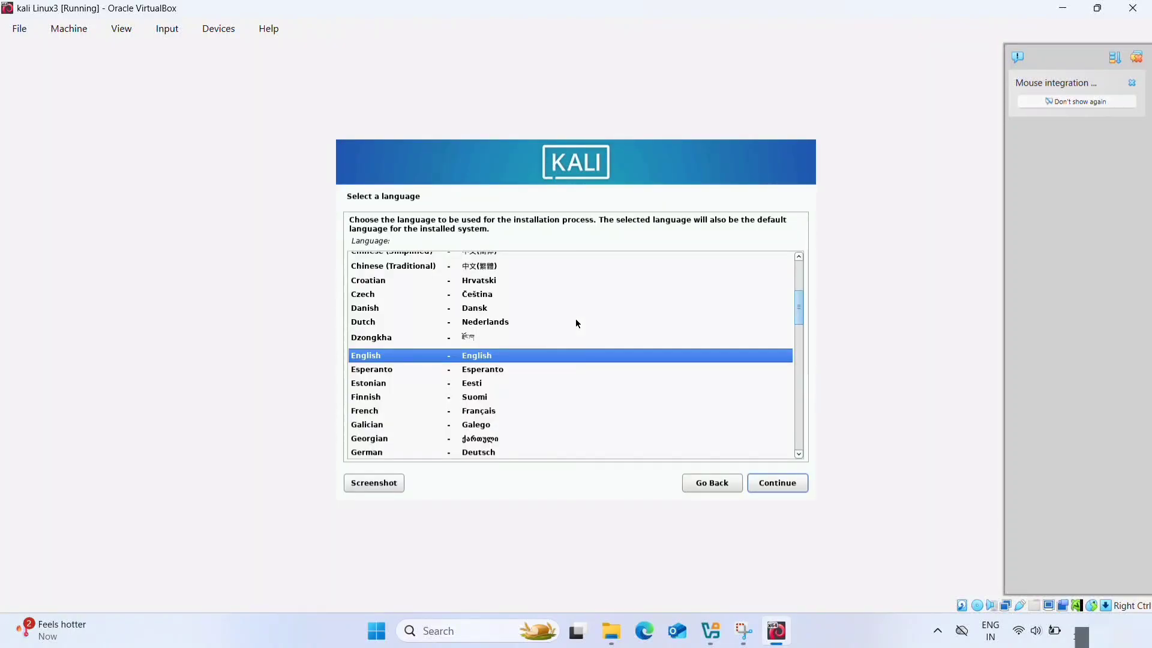
- Accept English as the installation language and choose India as the location
key(Return)
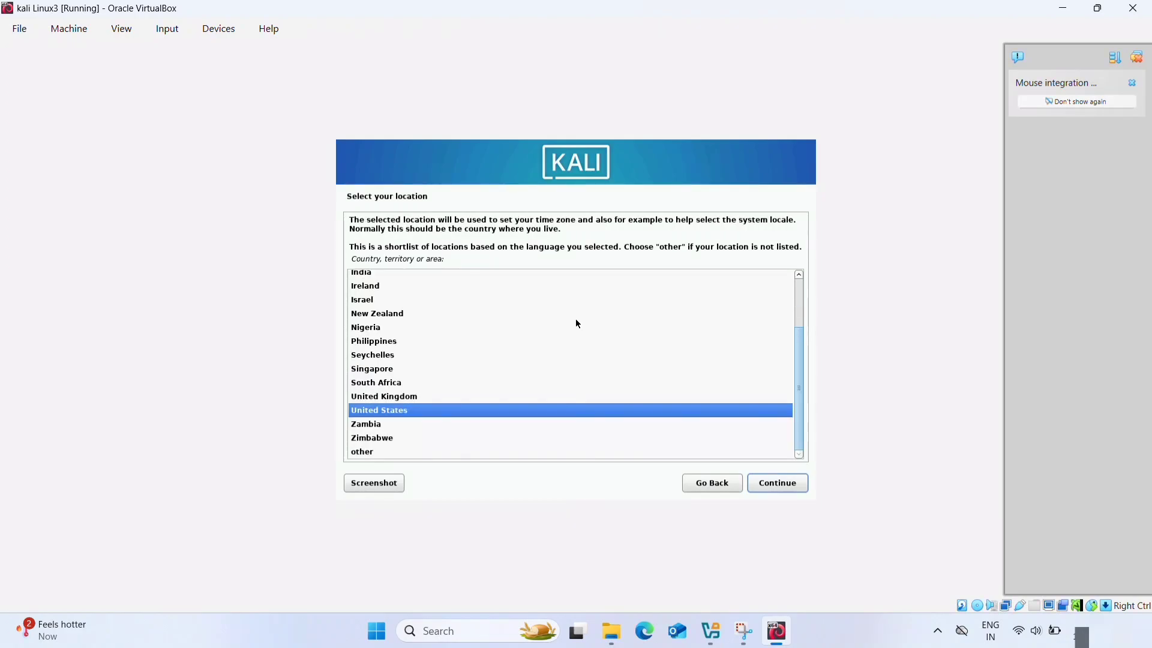
key(Up)
key(Up)
key(Up)
key(Up)
key(Up)
key(Up)
key(Up)
key(Up)
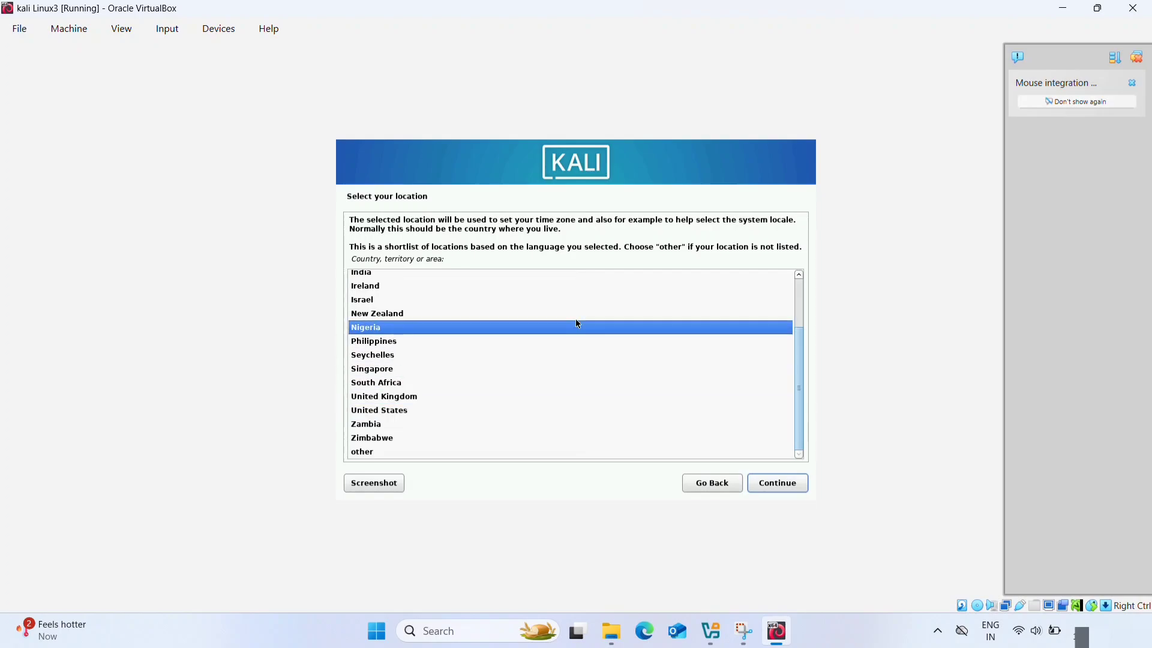
key(Up)
key(Up)
key(Up)
key(Down)
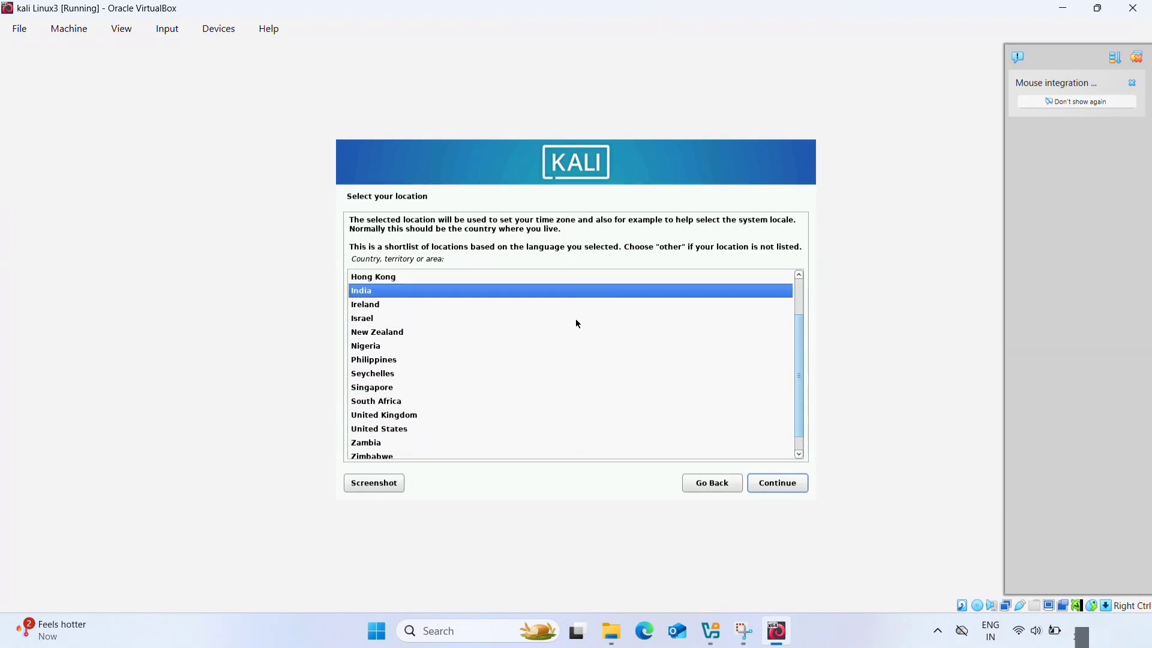
key(Return)
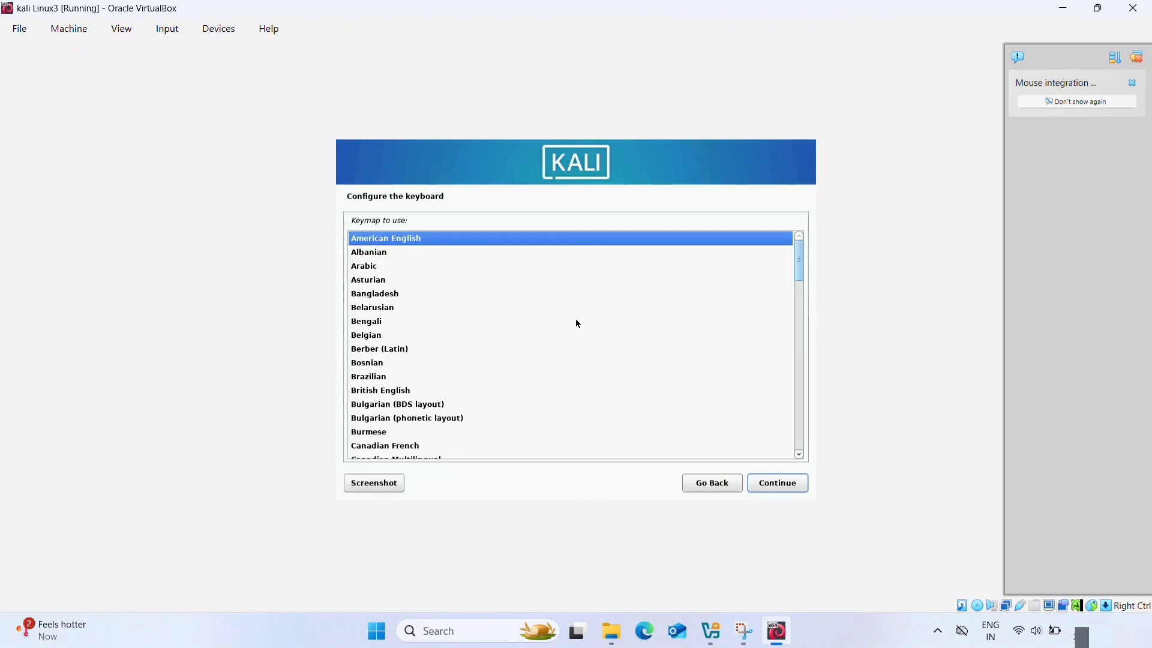
- Accept the American English keymap and configure the network with the hostname kali and a blank domain name
key(Return)
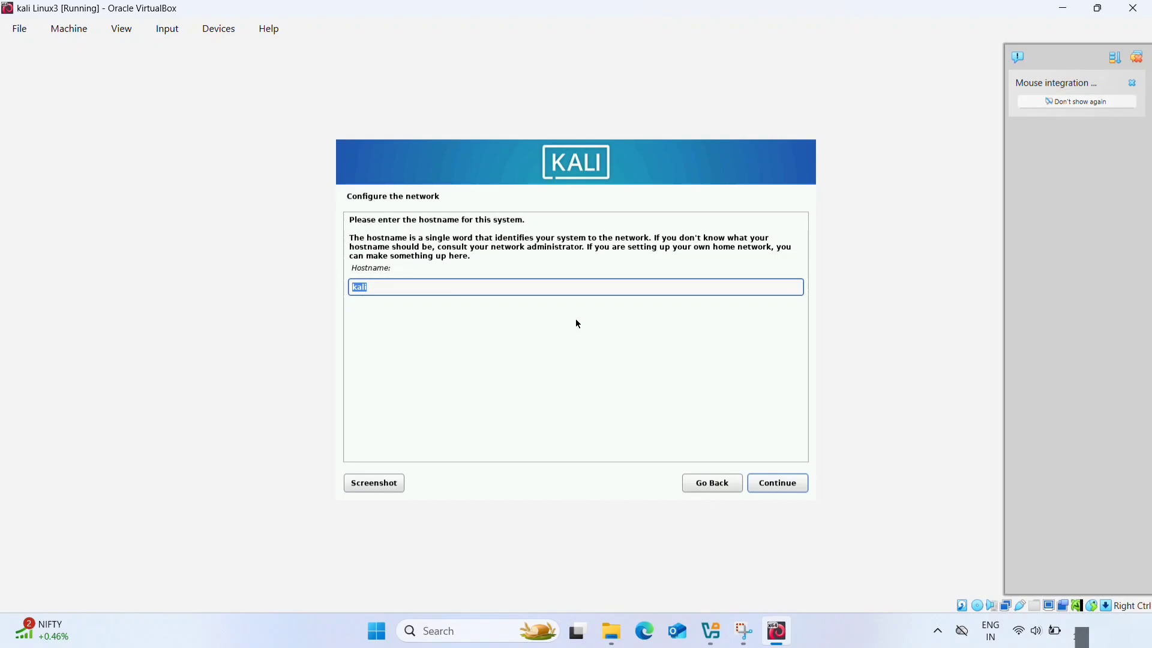
click(777, 489)
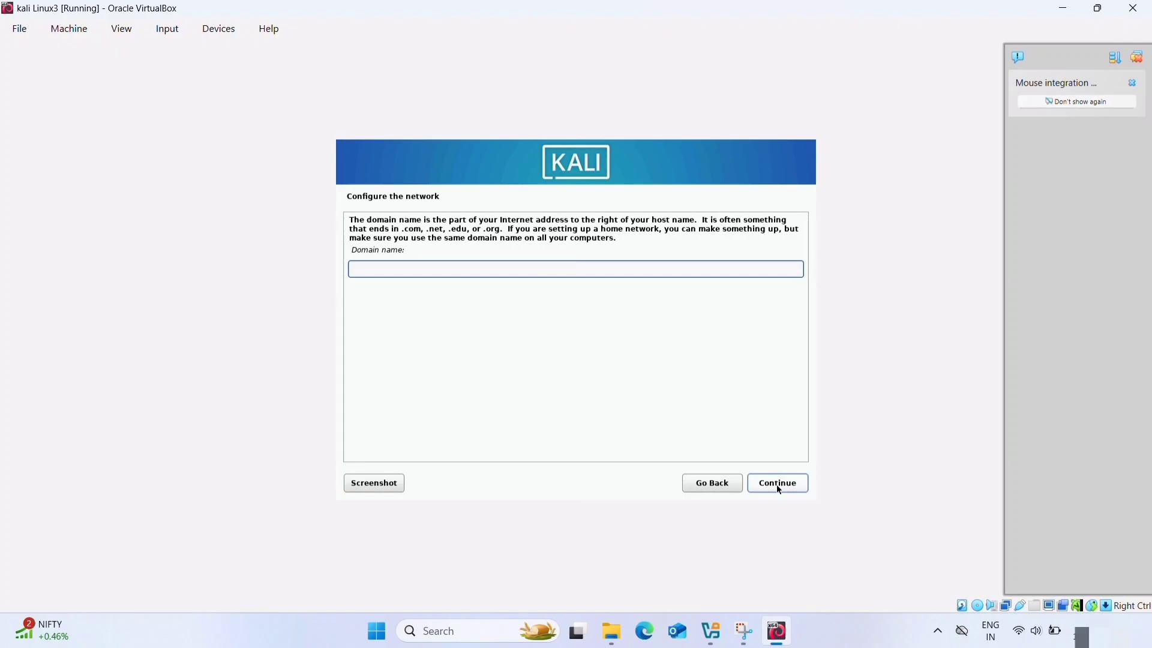
click(777, 488)
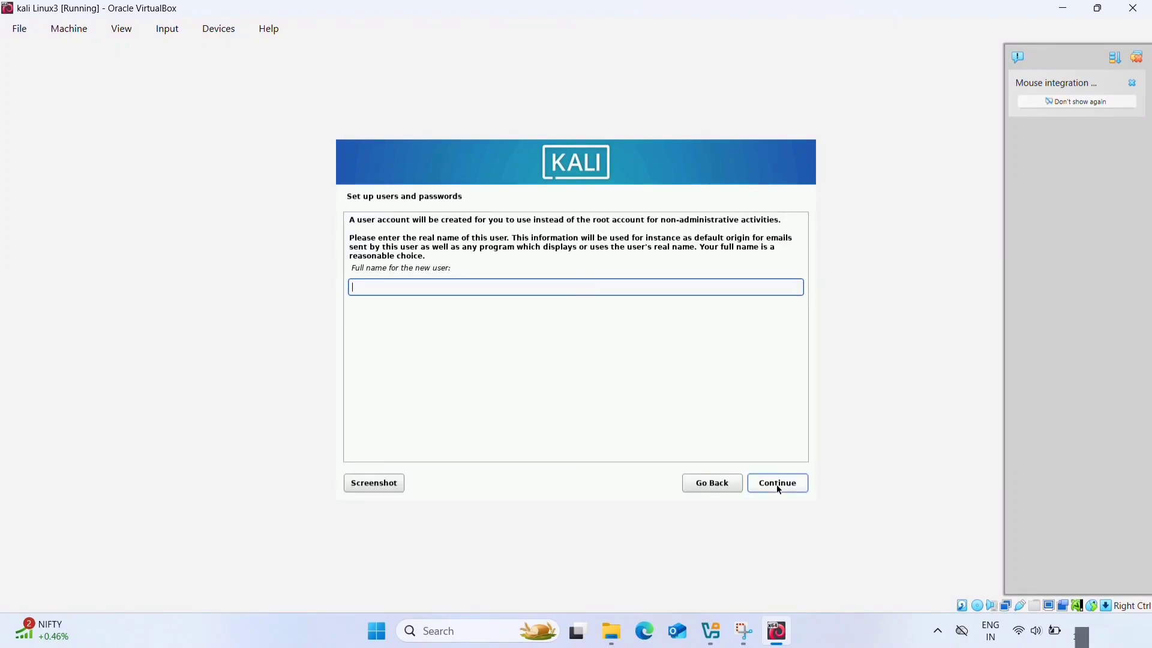
- Set both the new user's full name and the account username to "kali"
text(kali)
click(778, 483)
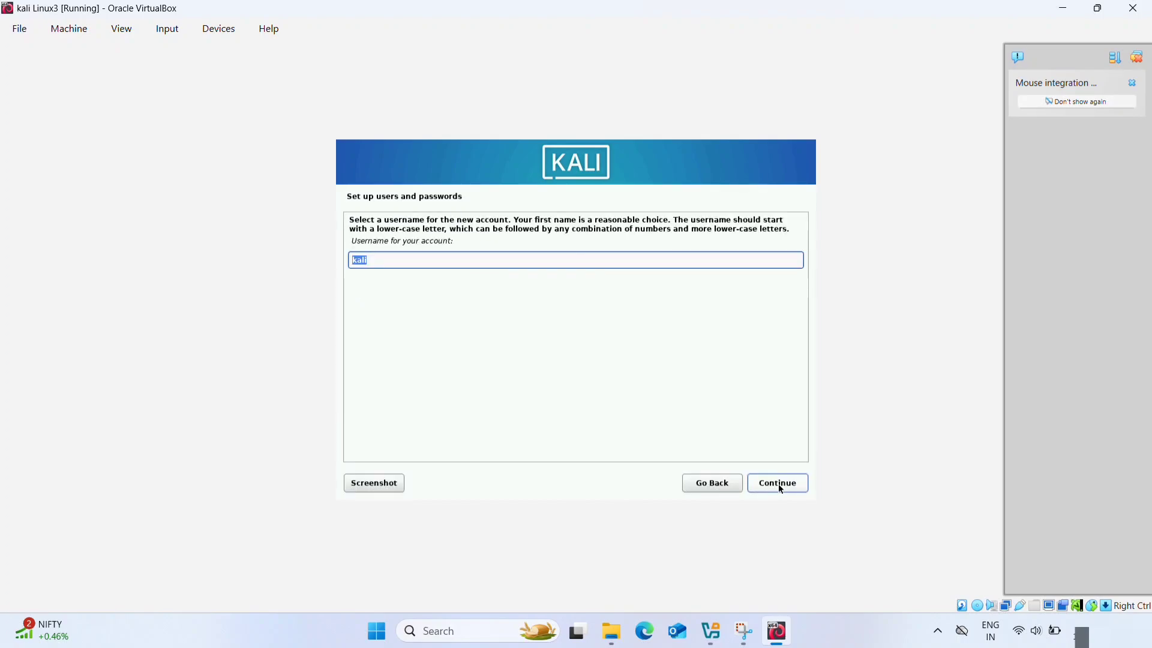
click(779, 484)
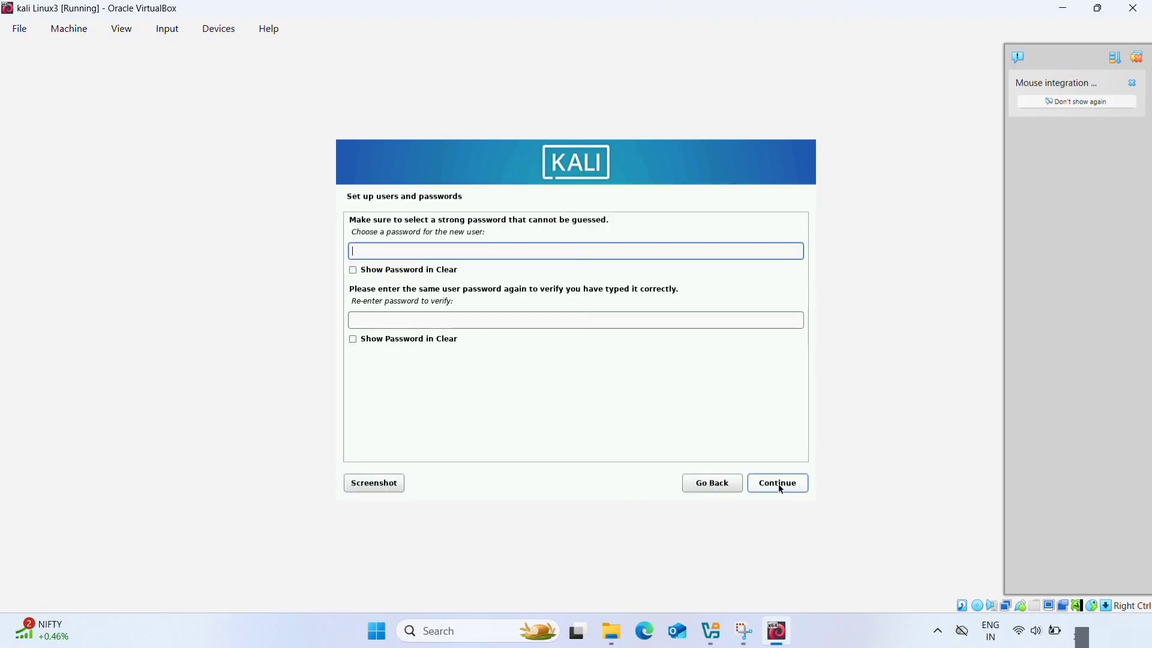
- Enter the new user's account password, re-enter it for verification, and continue to disk partitioning
text(kali)
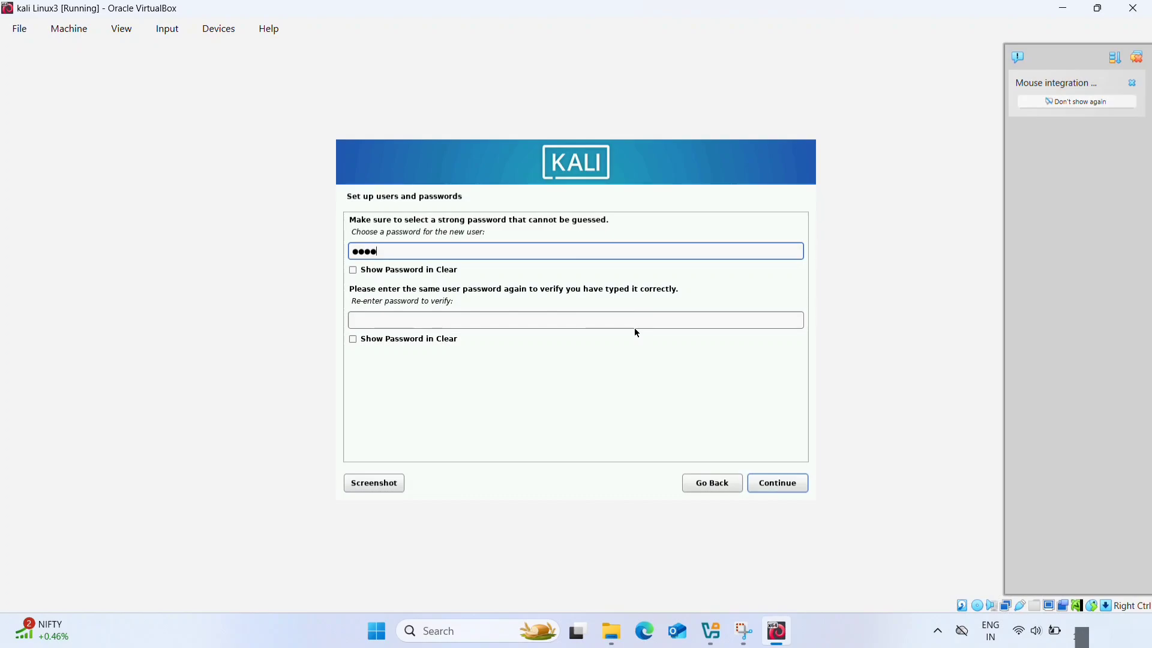
key(Tab)
key(Tab)
text(kali)
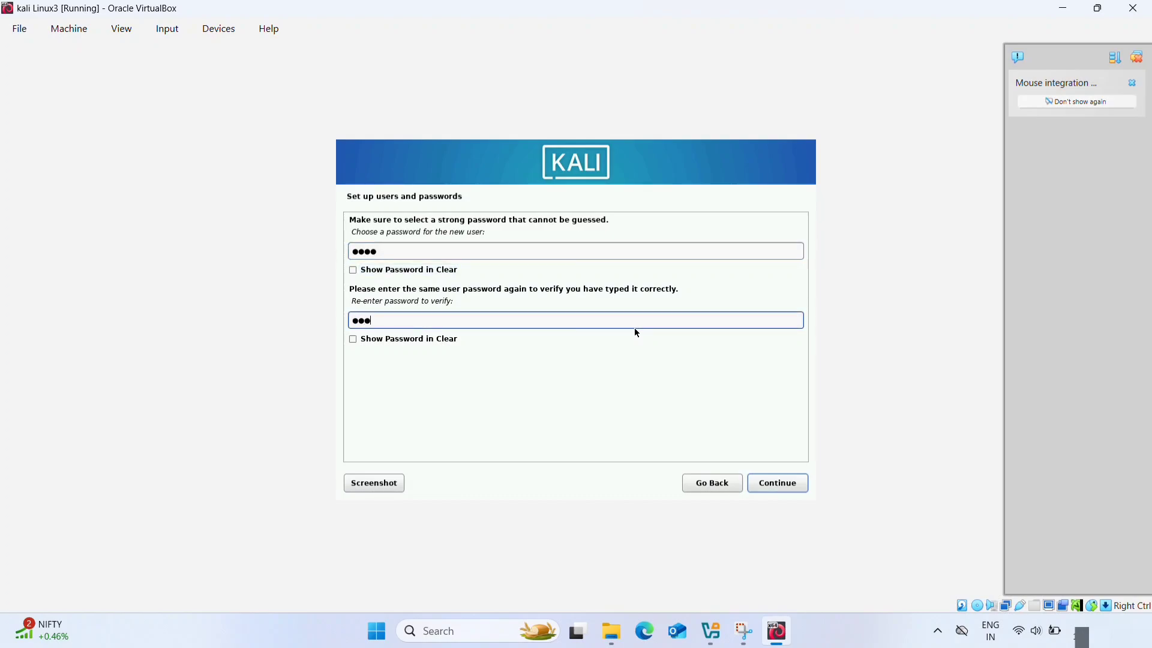
click(772, 484)
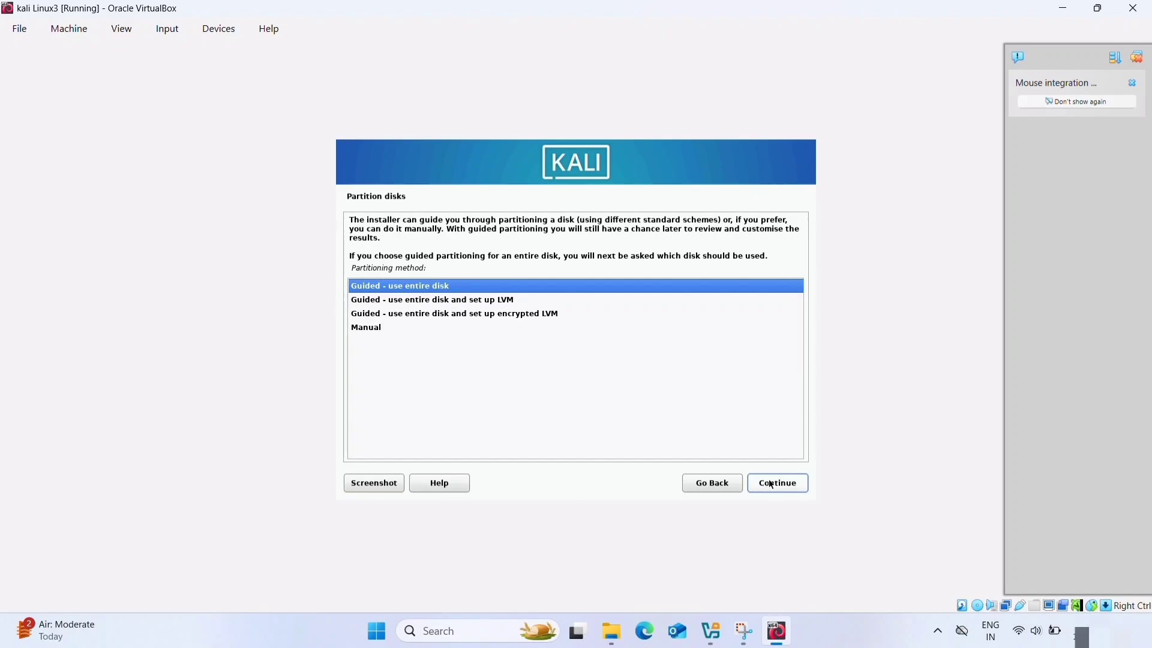
- Set up guided partitioning of the entire VBOX HARDDISK (sda) with all files in one partition
click(772, 484)
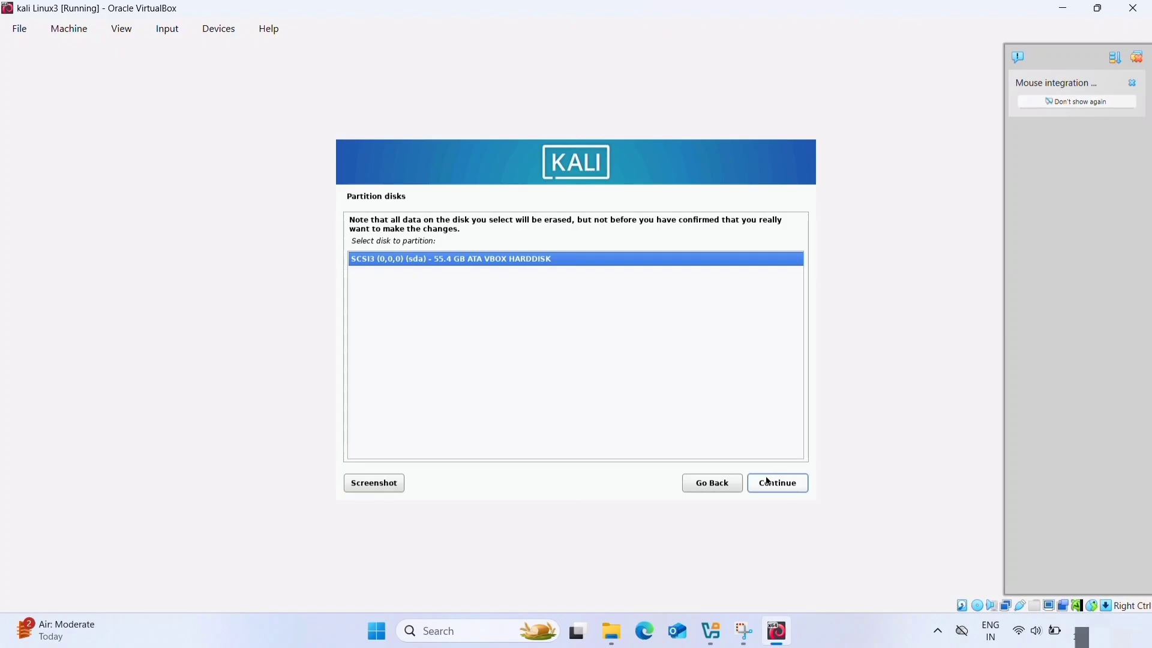
click(769, 482)
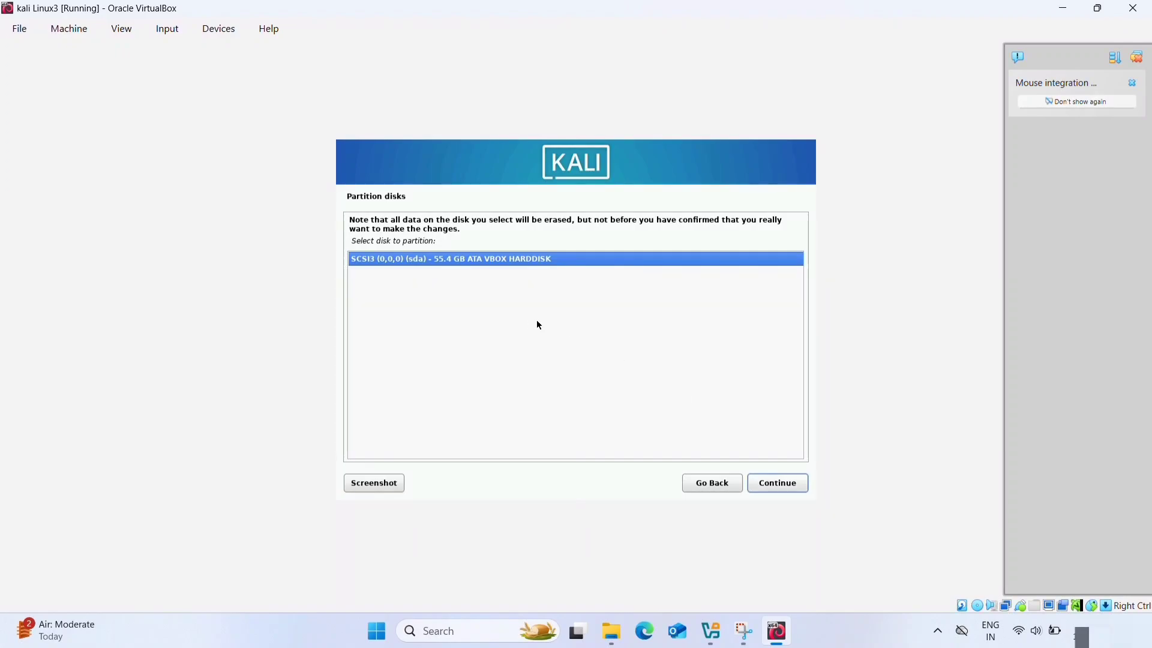
click(781, 484)
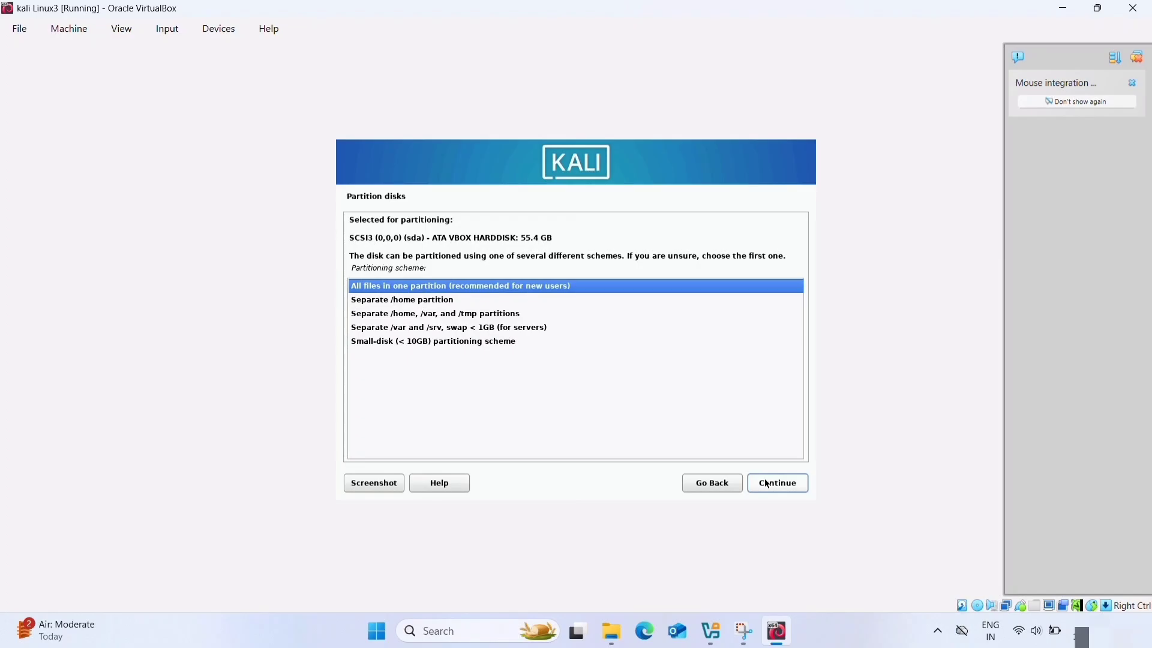
click(768, 483)
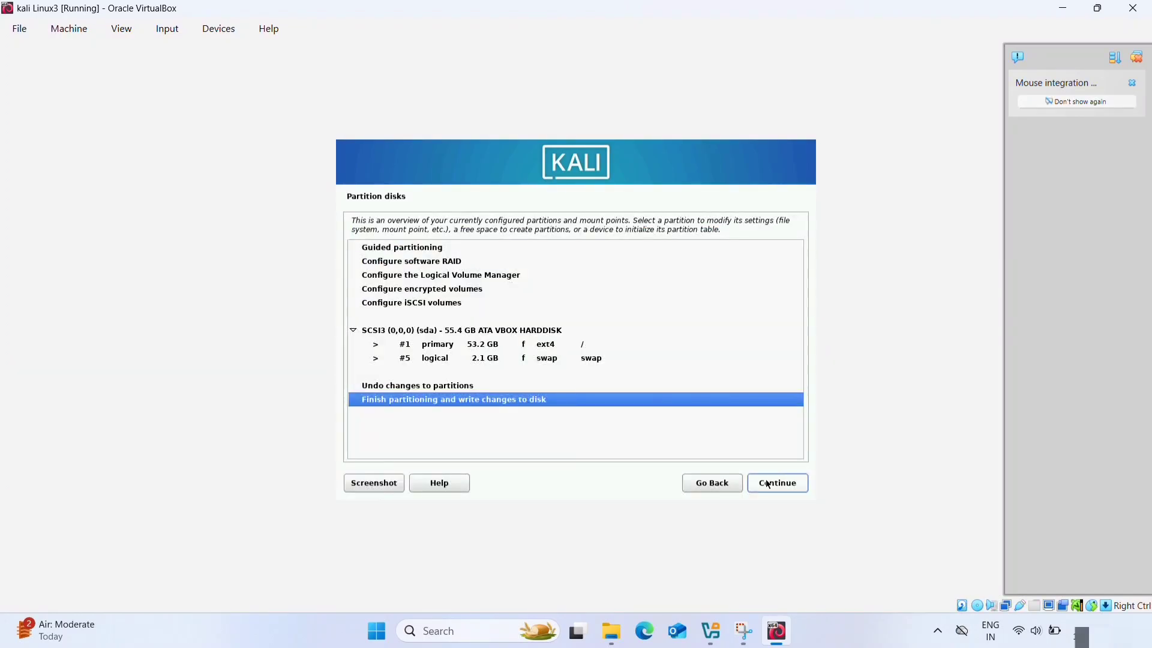
- Finish partitioning and confirm writing the changes to the disk
click(768, 484)
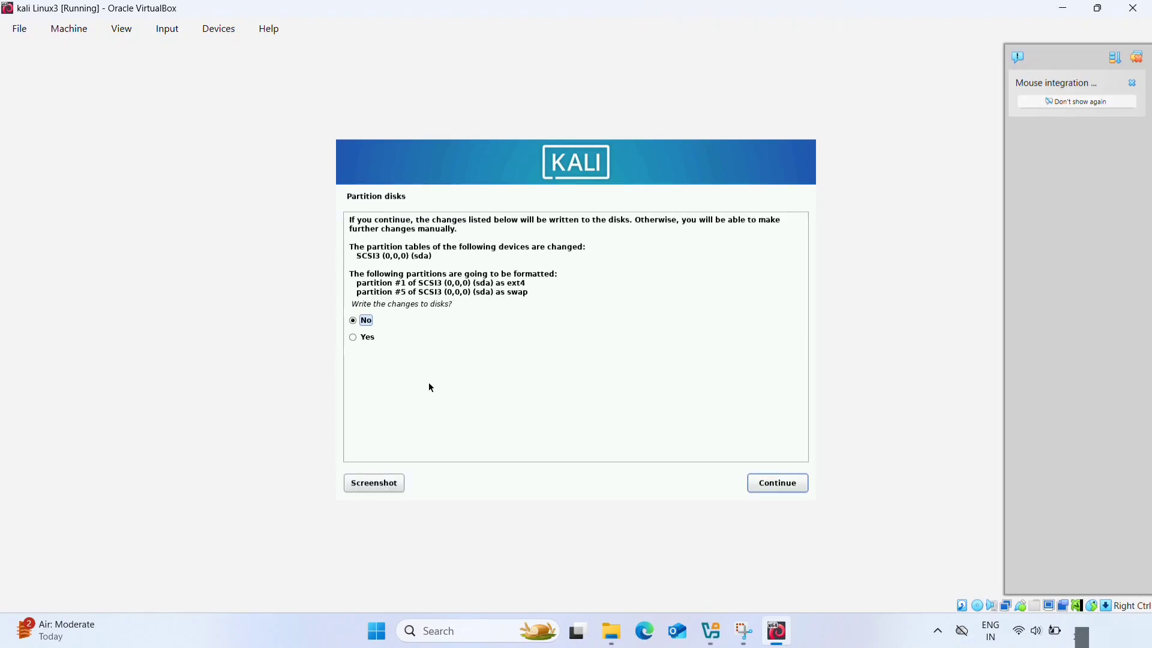
click(353, 338)
click(775, 489)
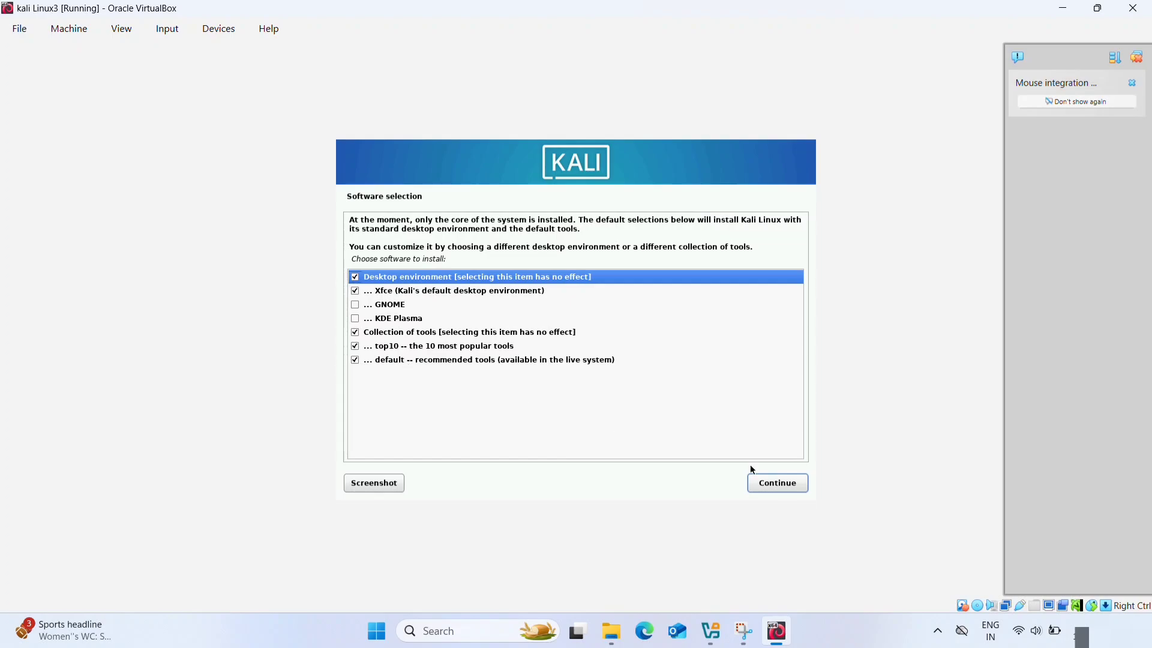
- Install the default software selection with Xfce and the recommended tools, and agree to install the GRUB boot loader to the primary drive
click(787, 484)
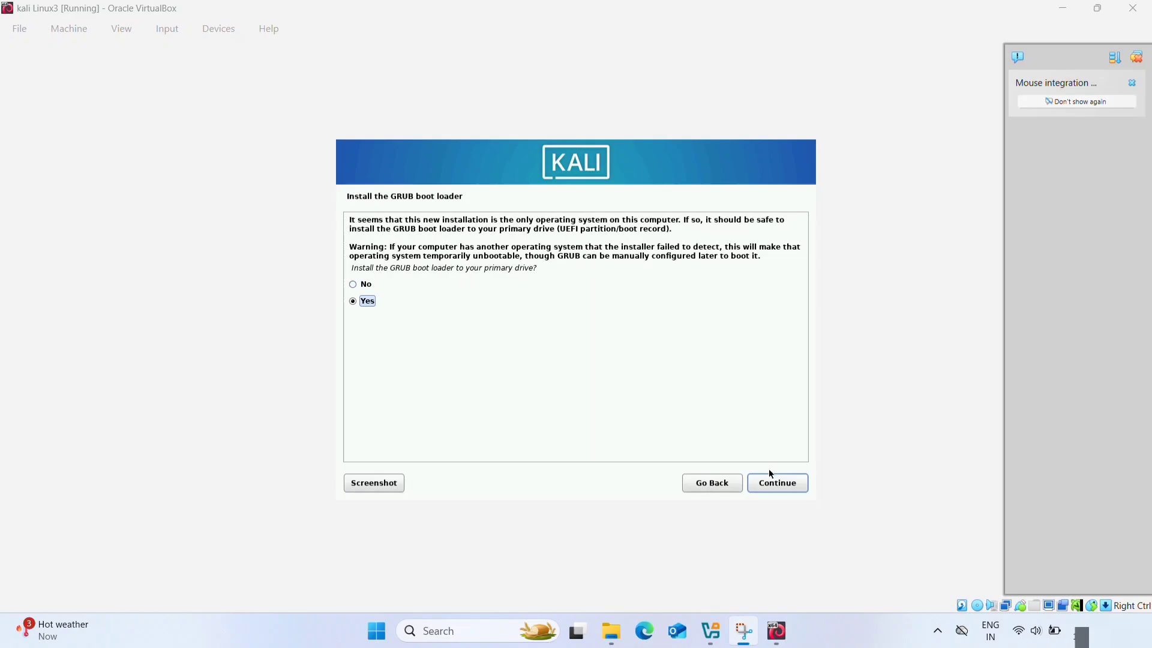
click(774, 483)
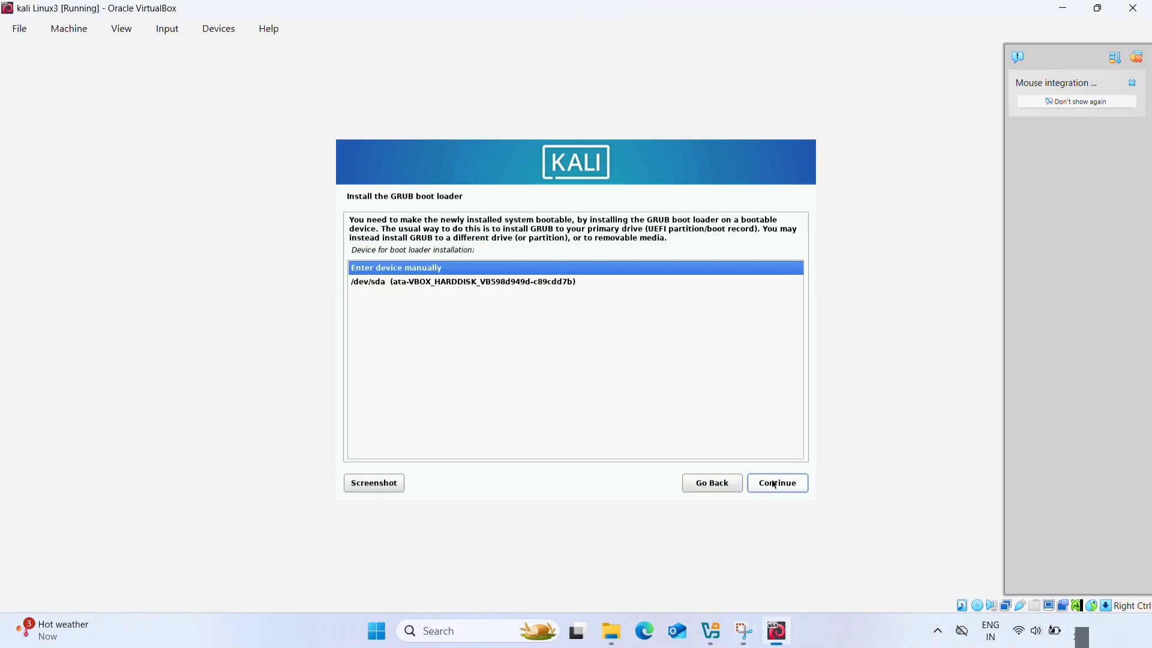
- Install the GRUB boot loader to /dev/sda, and finish the installation by rebooting into Kali GNU/Linux
click(544, 284)
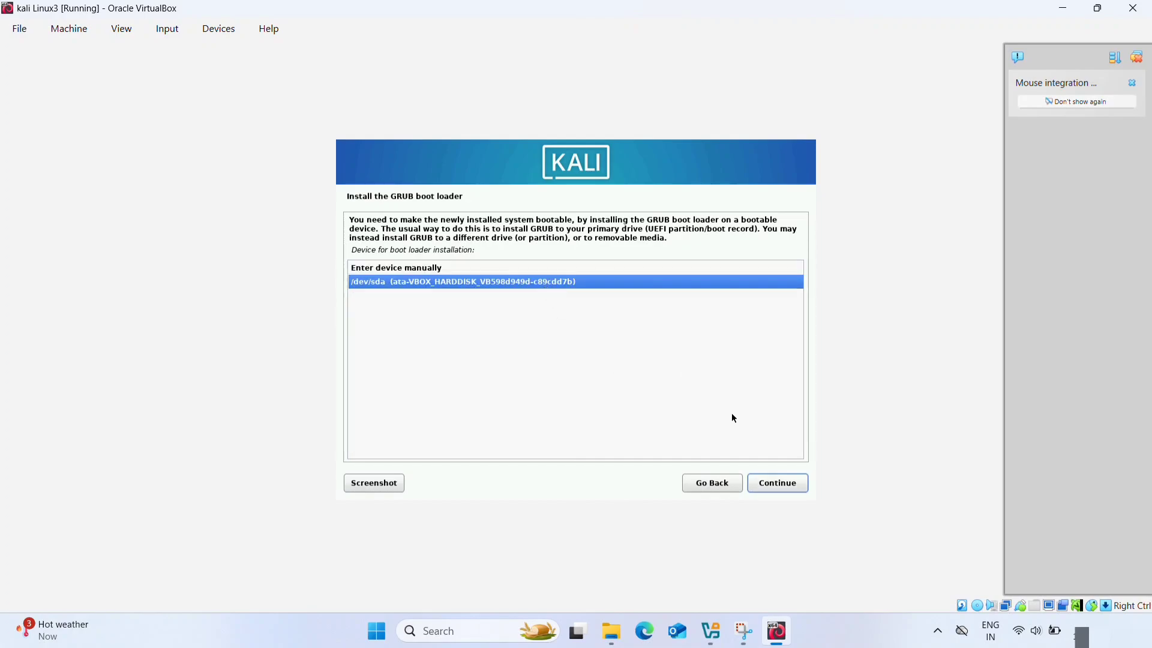
click(770, 480)
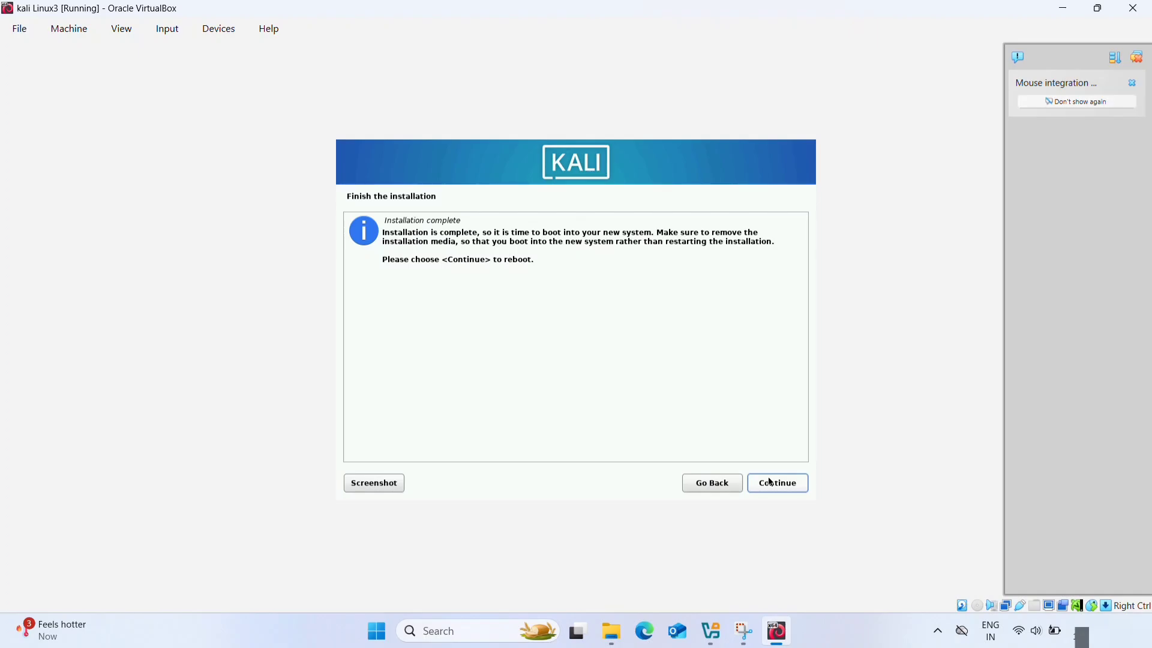
click(771, 483)
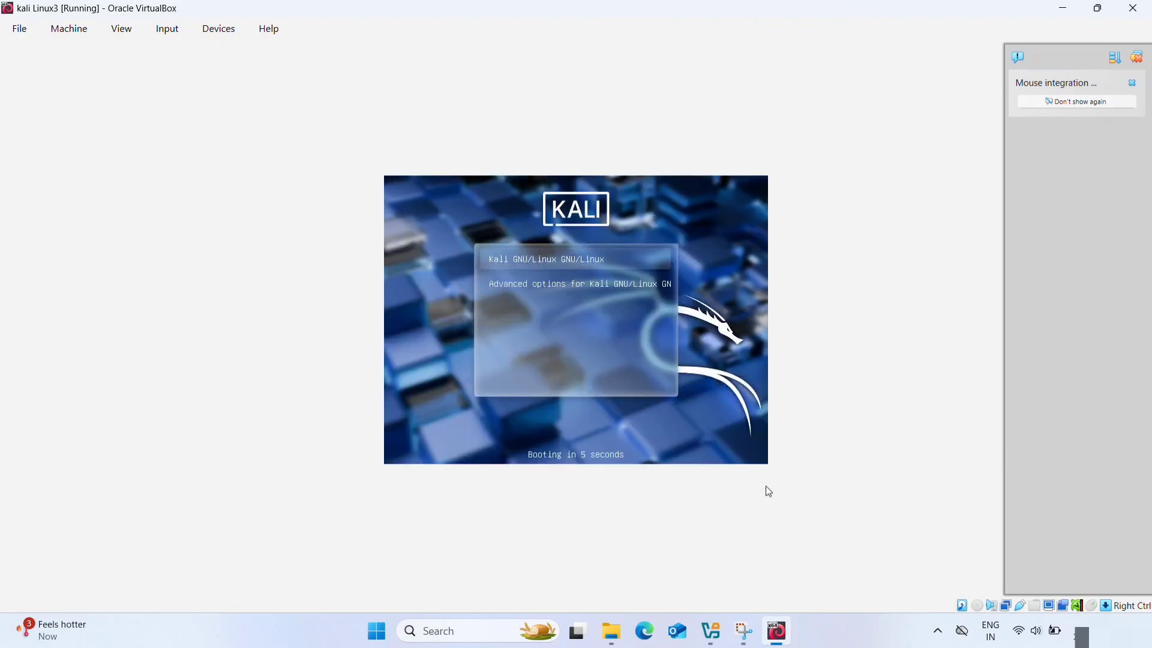
key(Return)
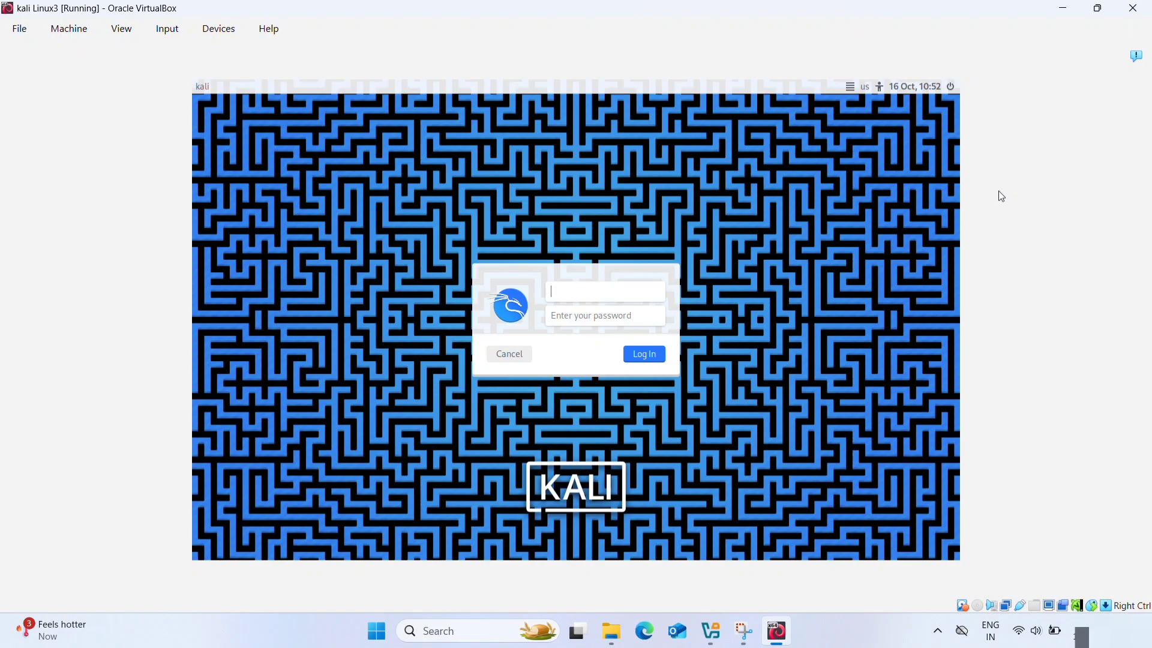
- Log in to the new Kali system as kali with the account password
text(kali)
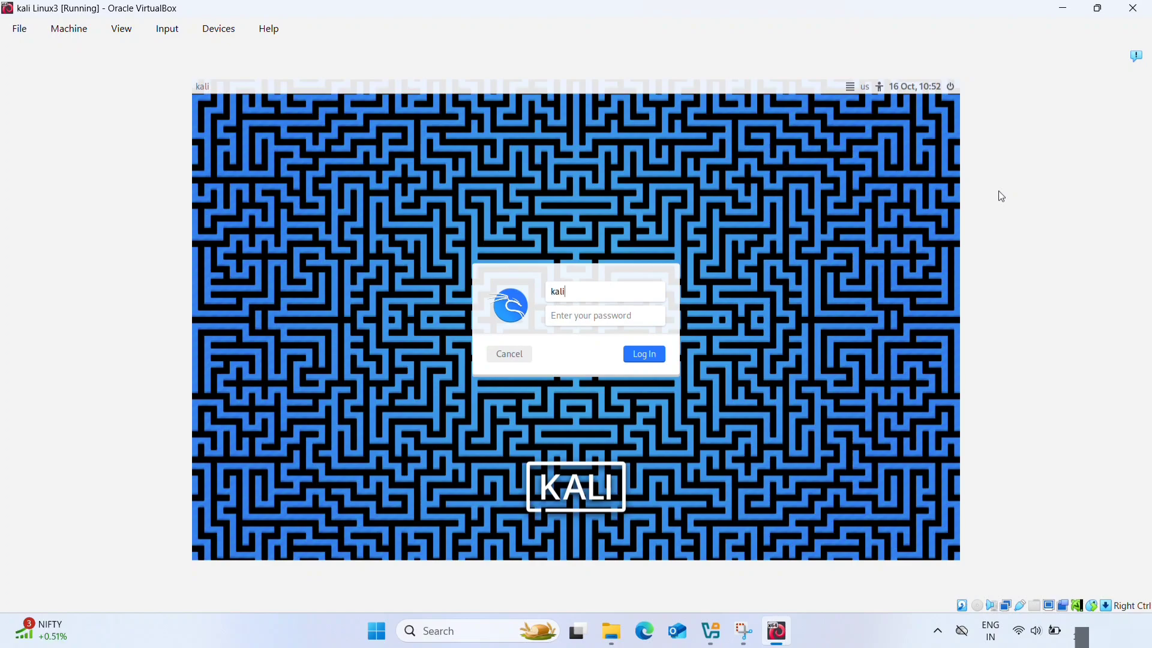
key(Tab)
text(kali)
key(Return)
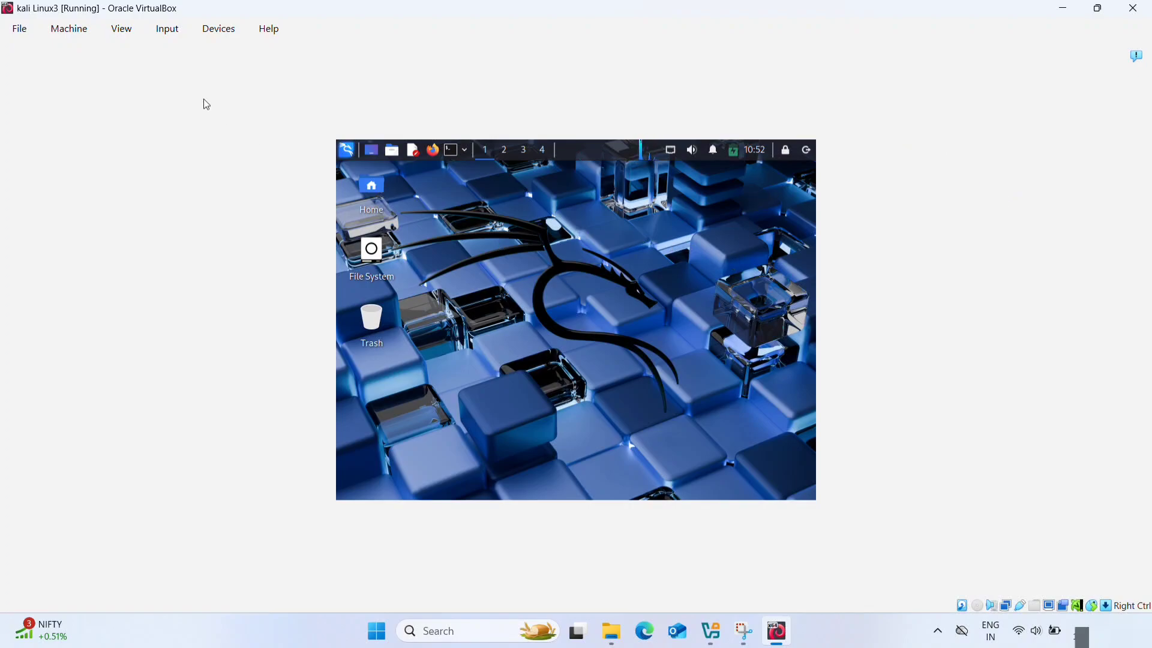
- Try Scaled mode for the virtual machine window, maximizing it and restoring its size
click(124, 33)
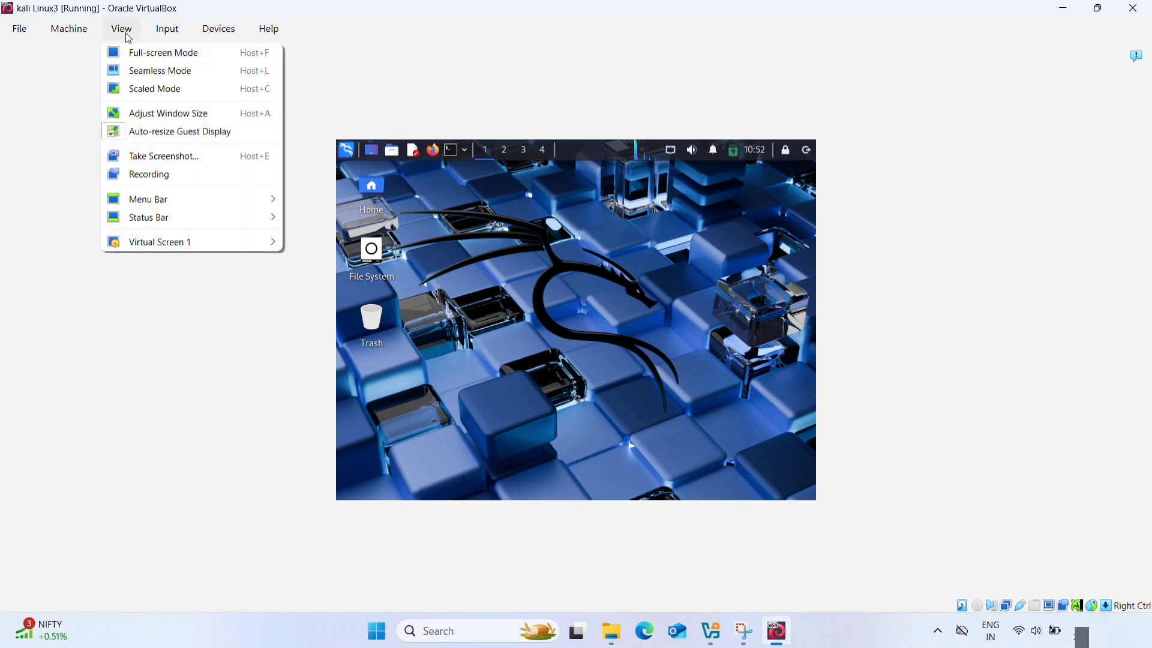
click(147, 98)
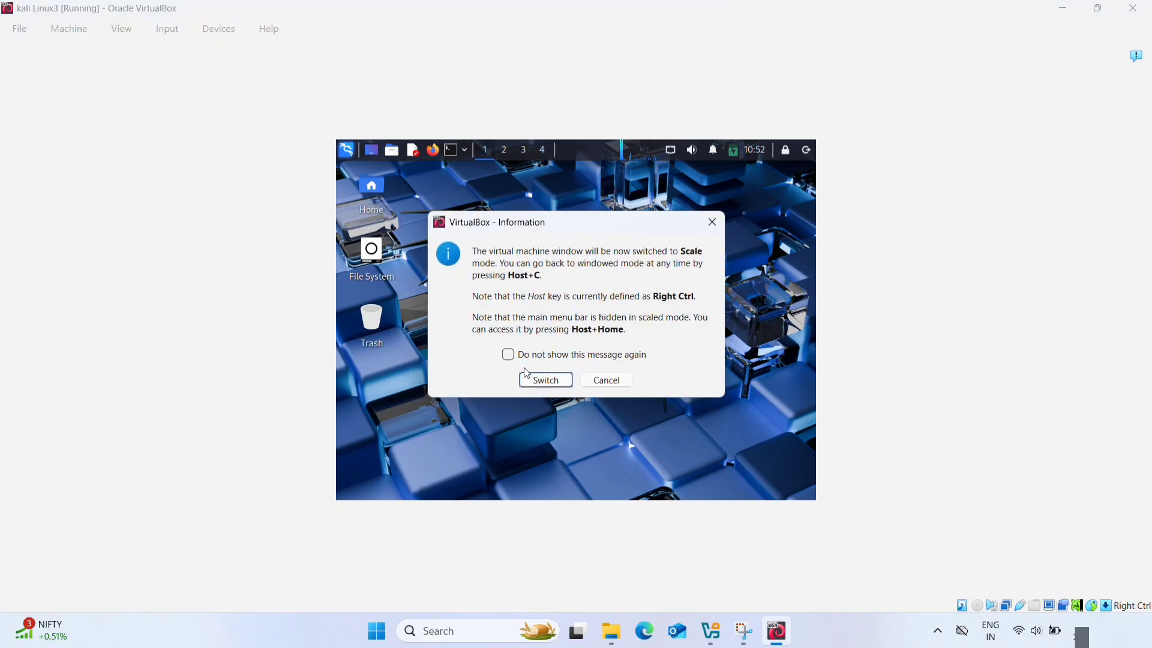
click(543, 380)
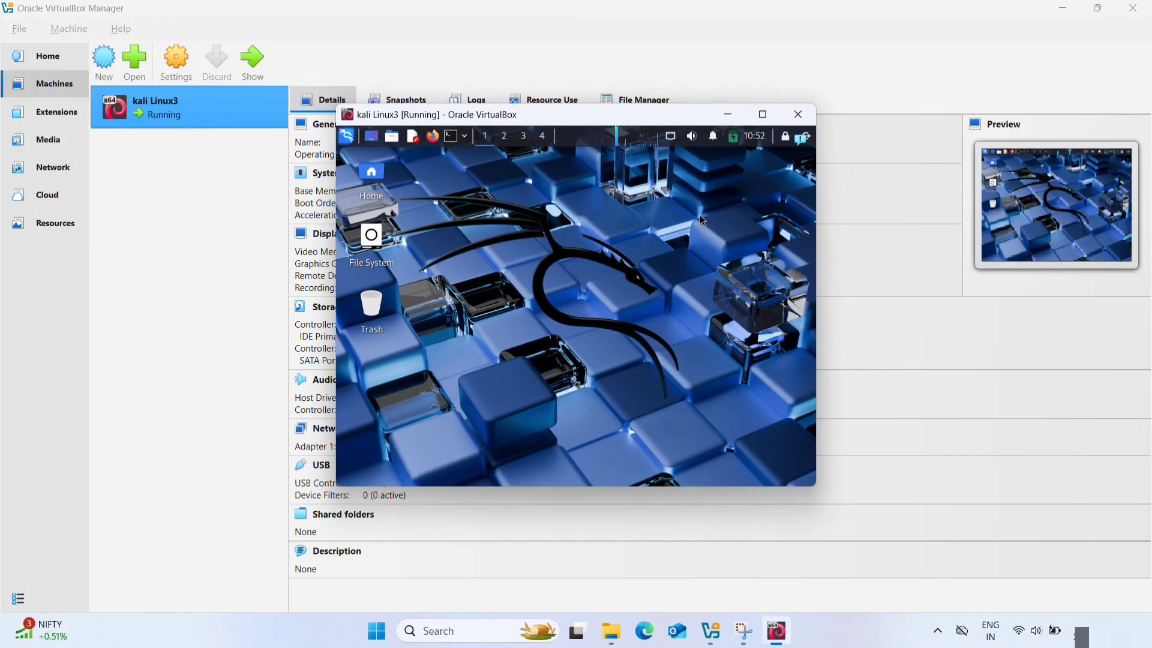
click(762, 114)
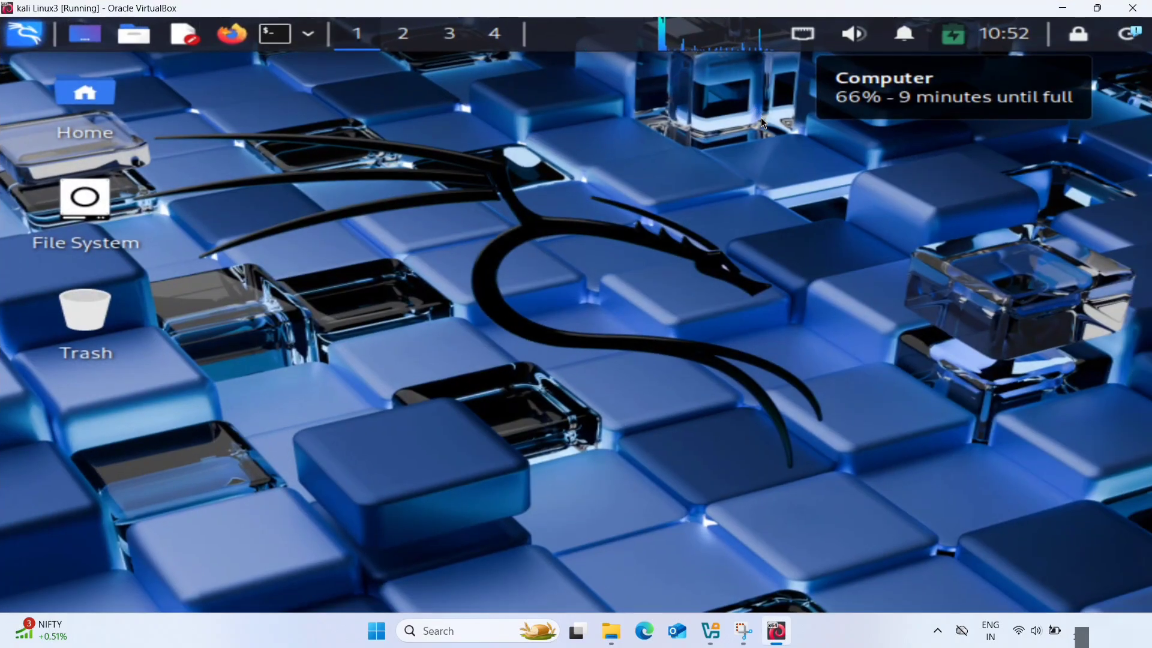
click(1098, 8)
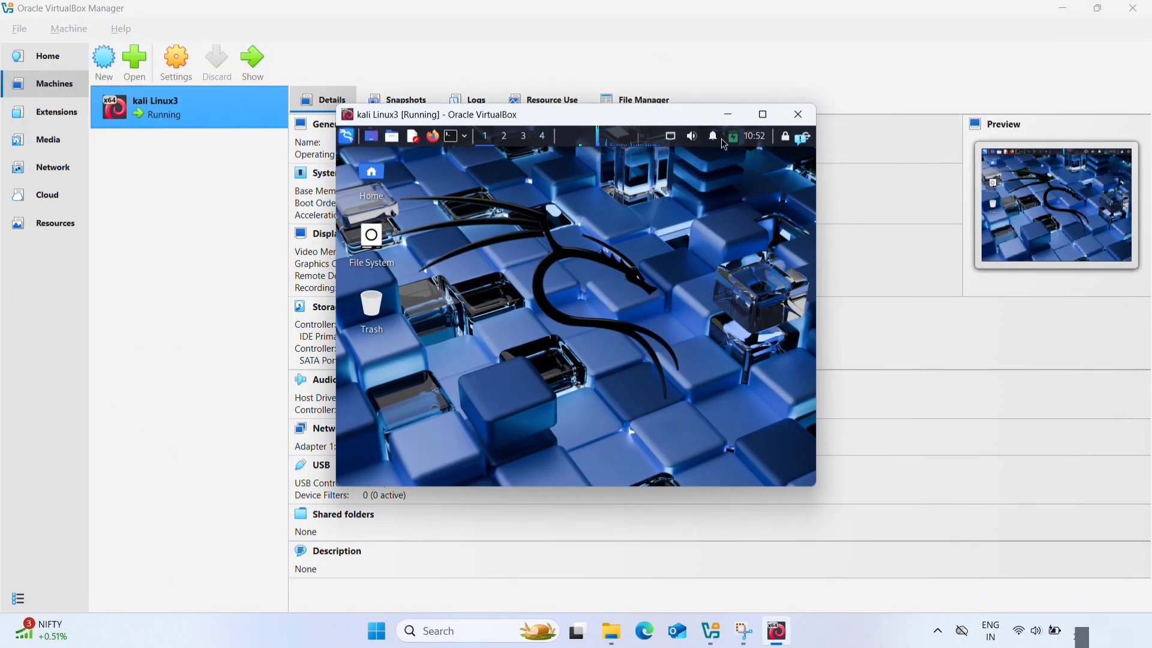
- Set the kali Linux3 user interface appearance to Normal (window), disable the full-screen/seamless mini toolbar, and return to the virtual machine
click(1065, 6)
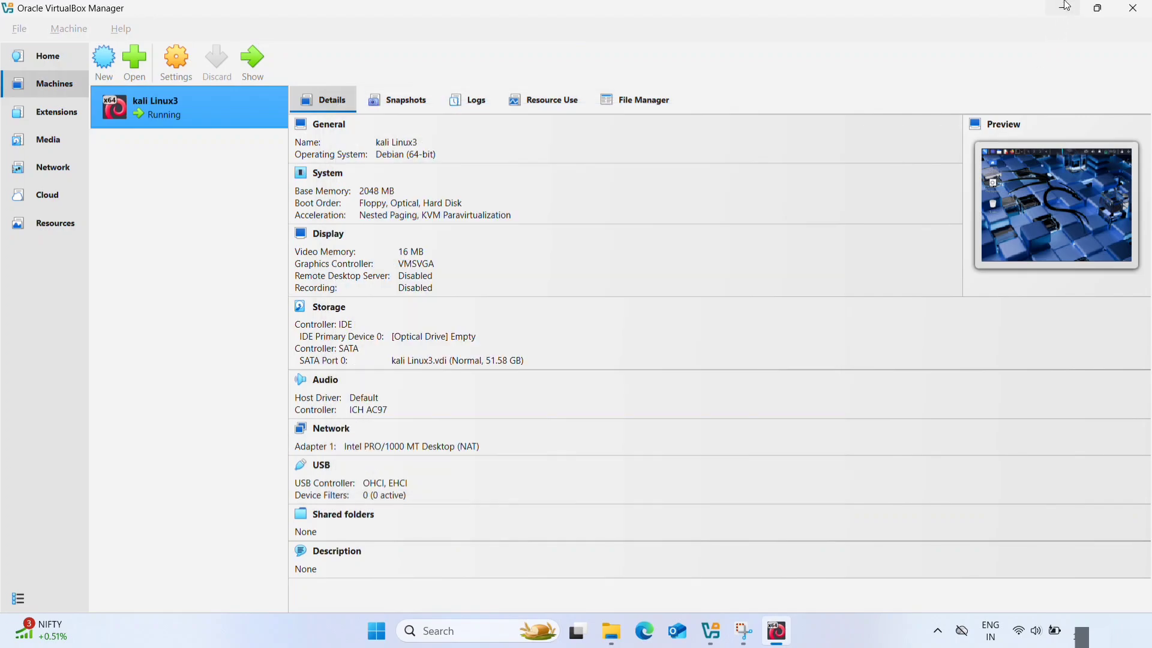
click(175, 61)
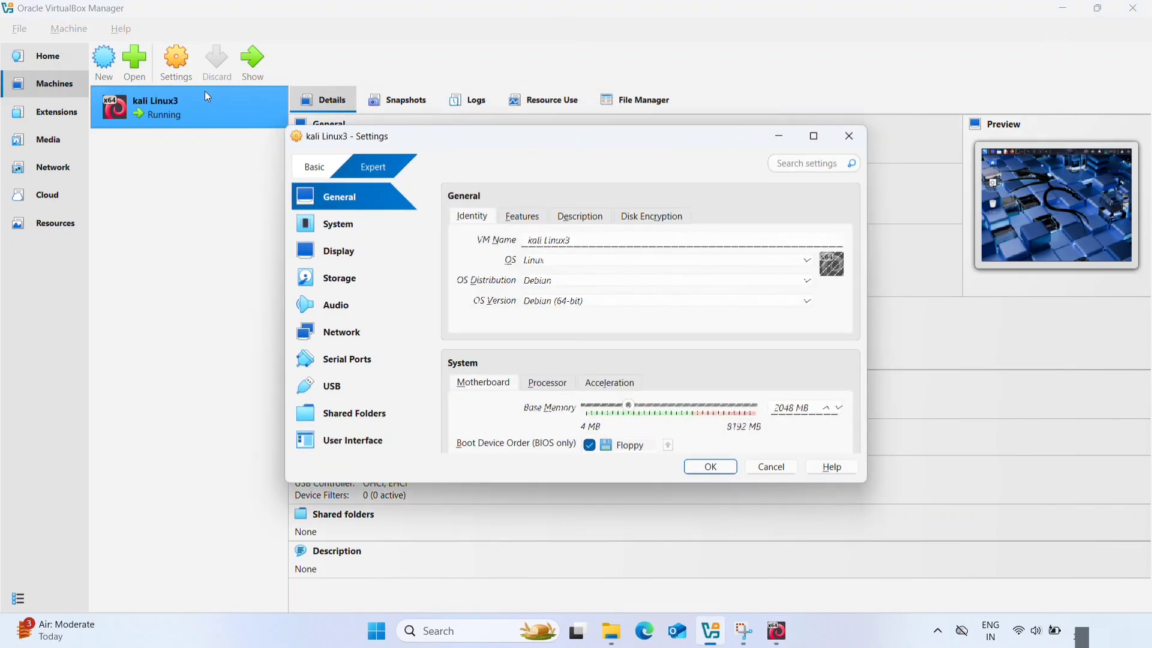
click(348, 250)
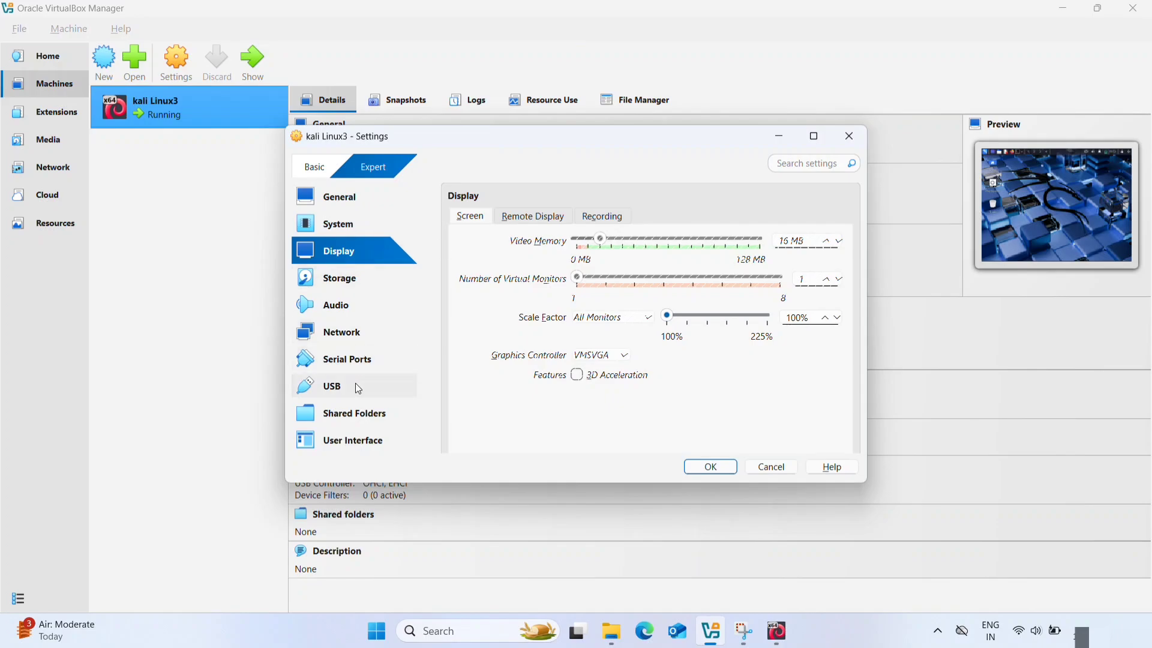
click(382, 436)
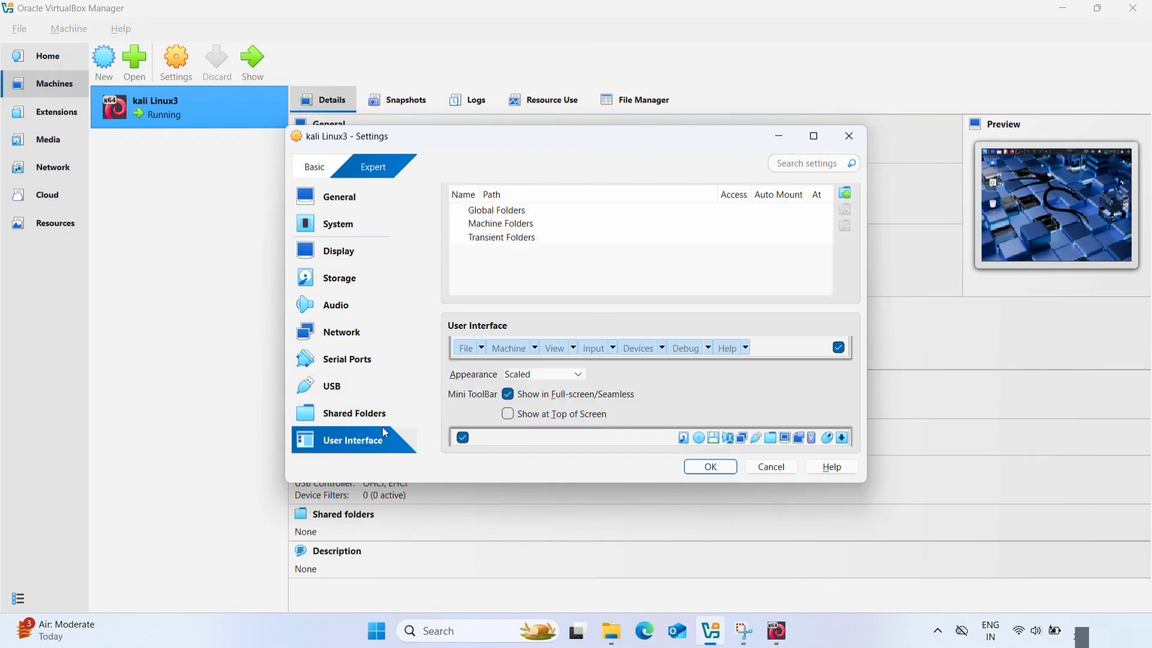
click(508, 395)
click(561, 377)
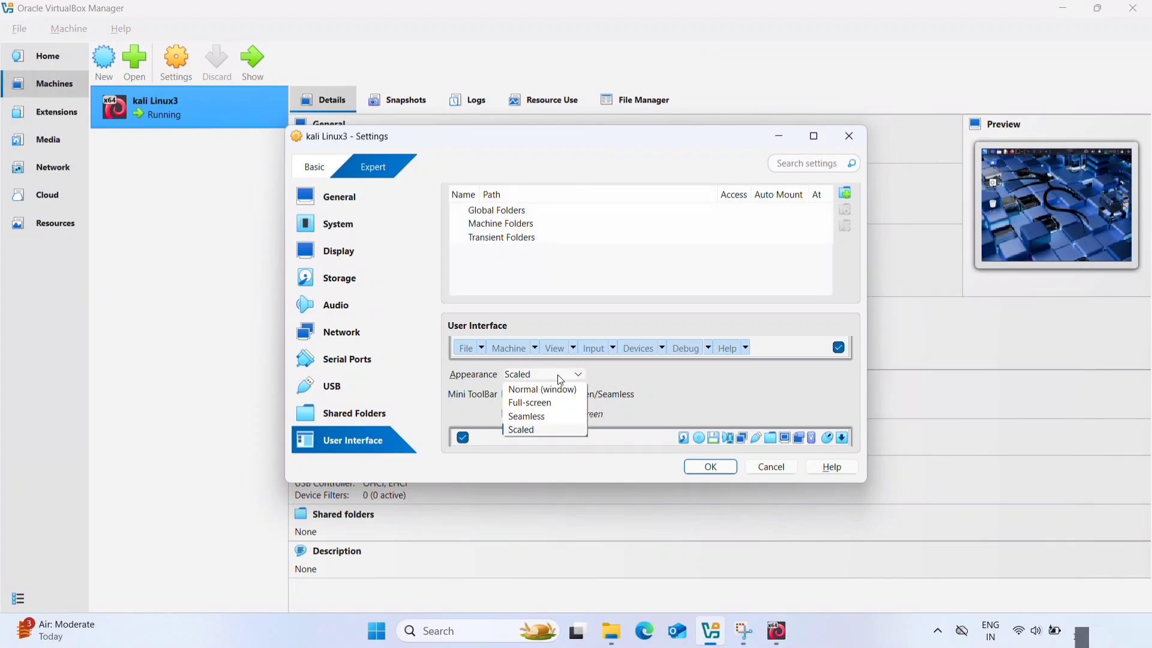
click(540, 389)
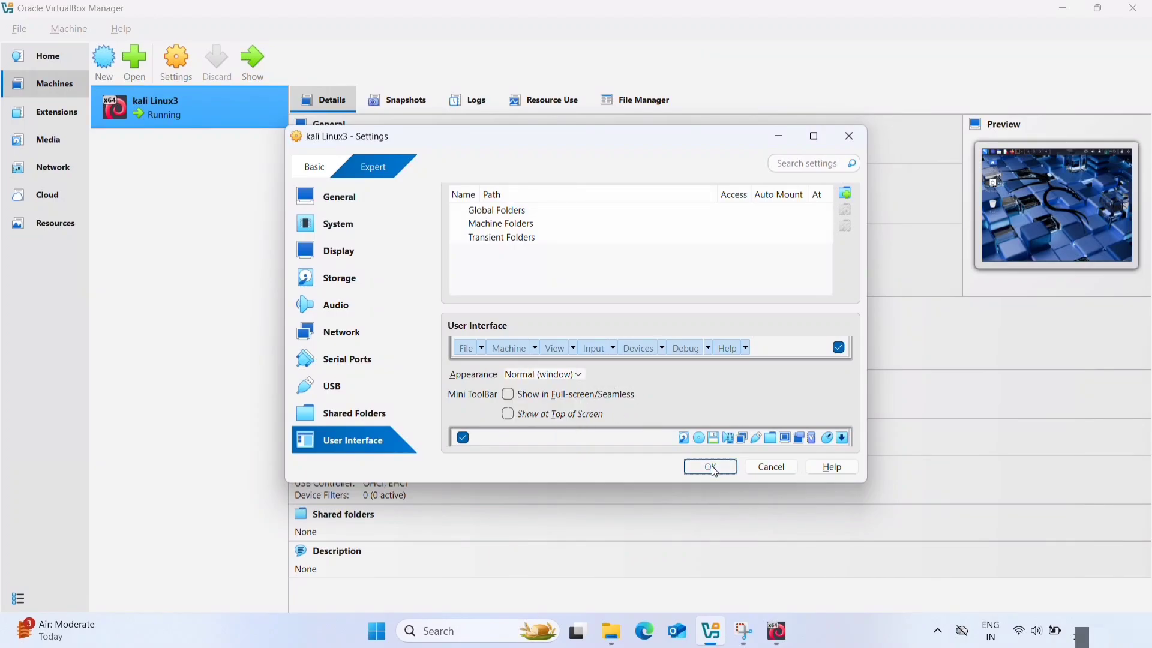
click(711, 467)
click(778, 633)
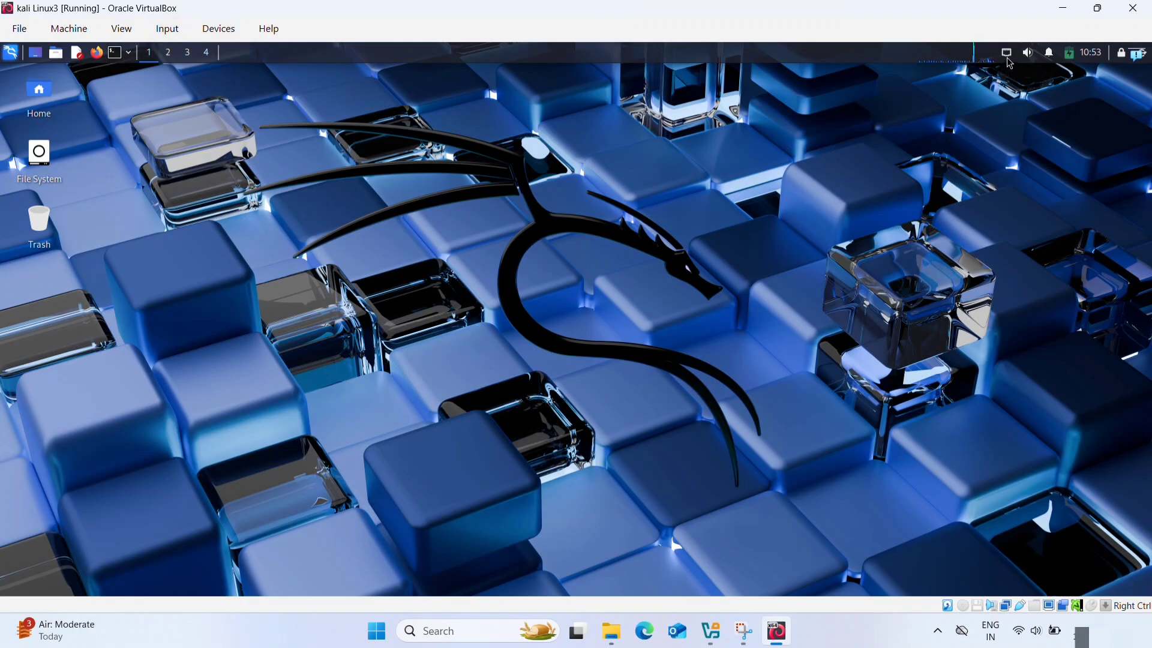
- Open a terminal in Kali and run sudo apt update, entering the account password for sudo
click(116, 59)
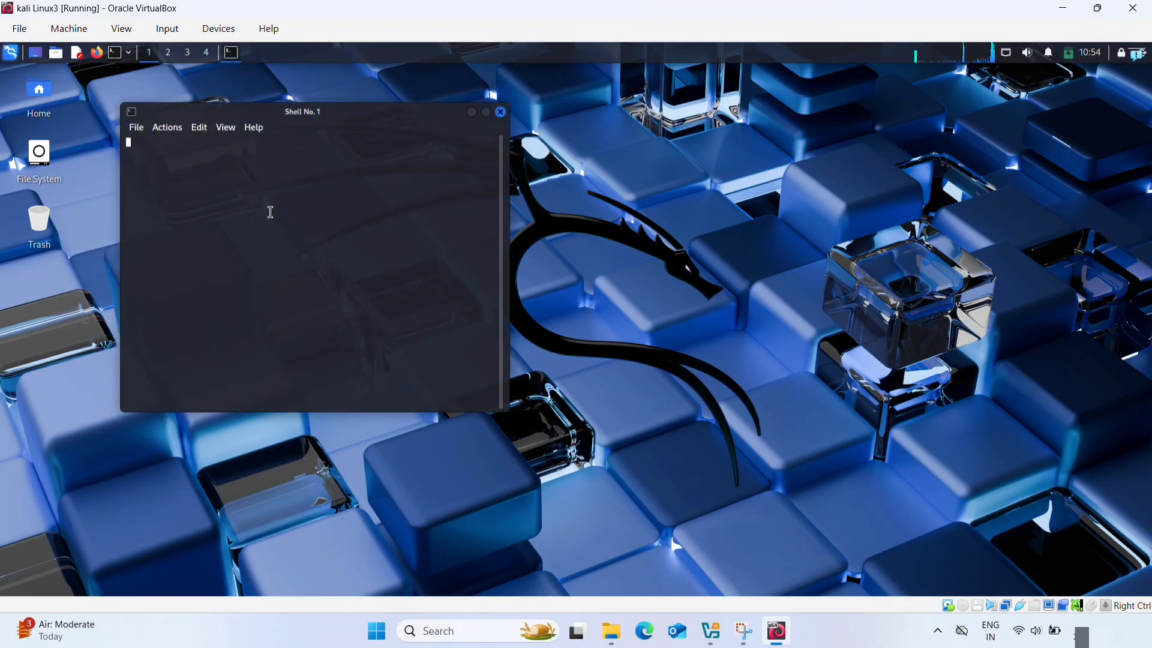
text(sudo)
text(a)
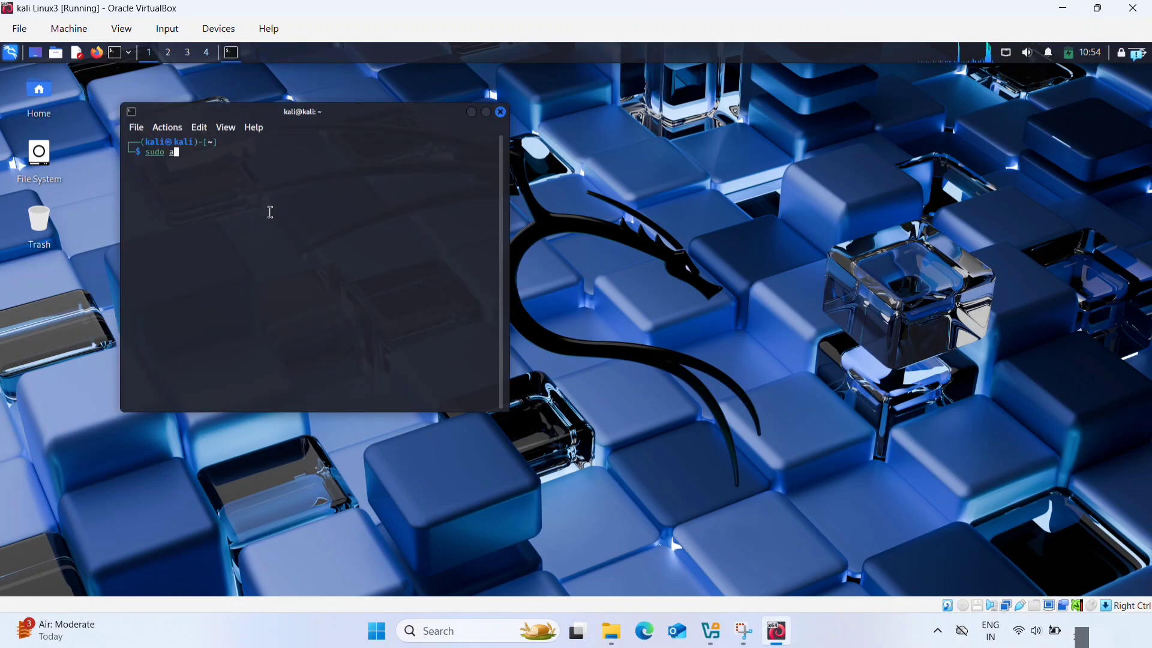
text(pt update)
key(Return)
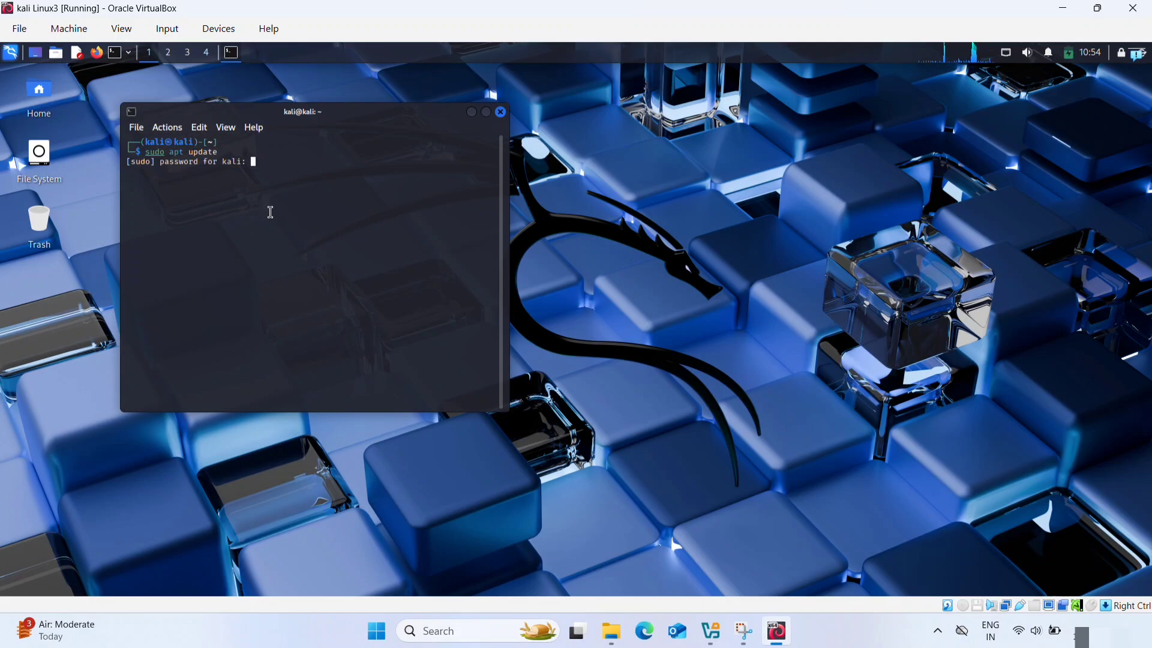
key(Return)
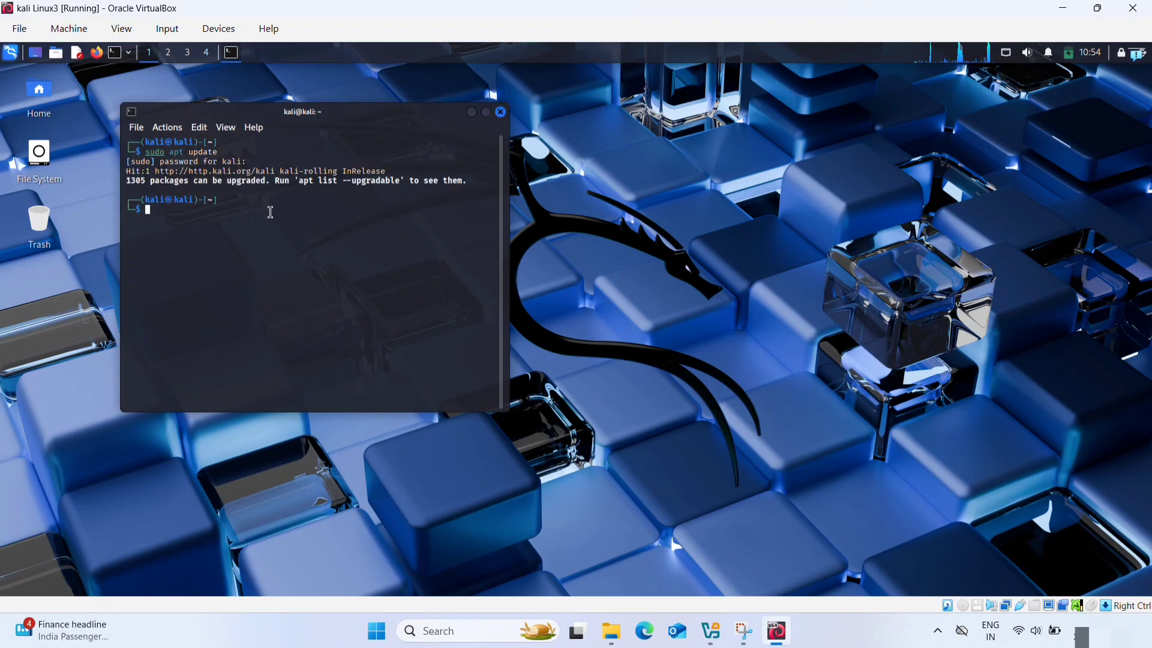
- Run sudo apt upgrade in the terminal and confirm the package upgrade with Y
key(Up)
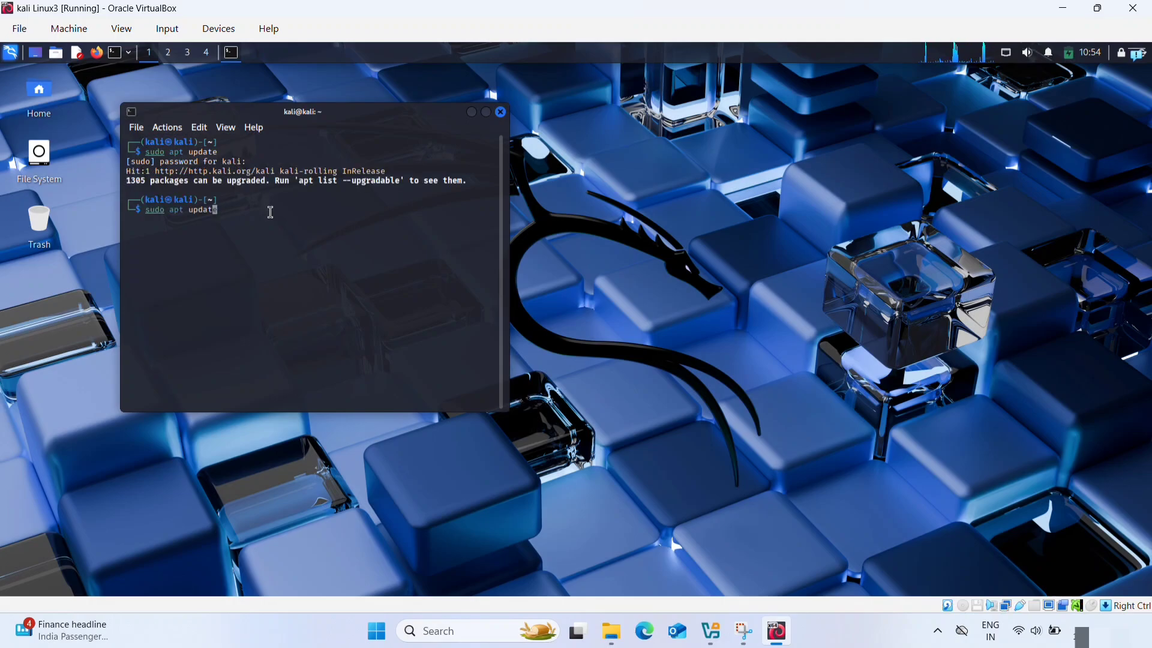
key(BackSpace)
key(BackSpace)
key(BackSpace)
key(BackSpace)
text(grade)
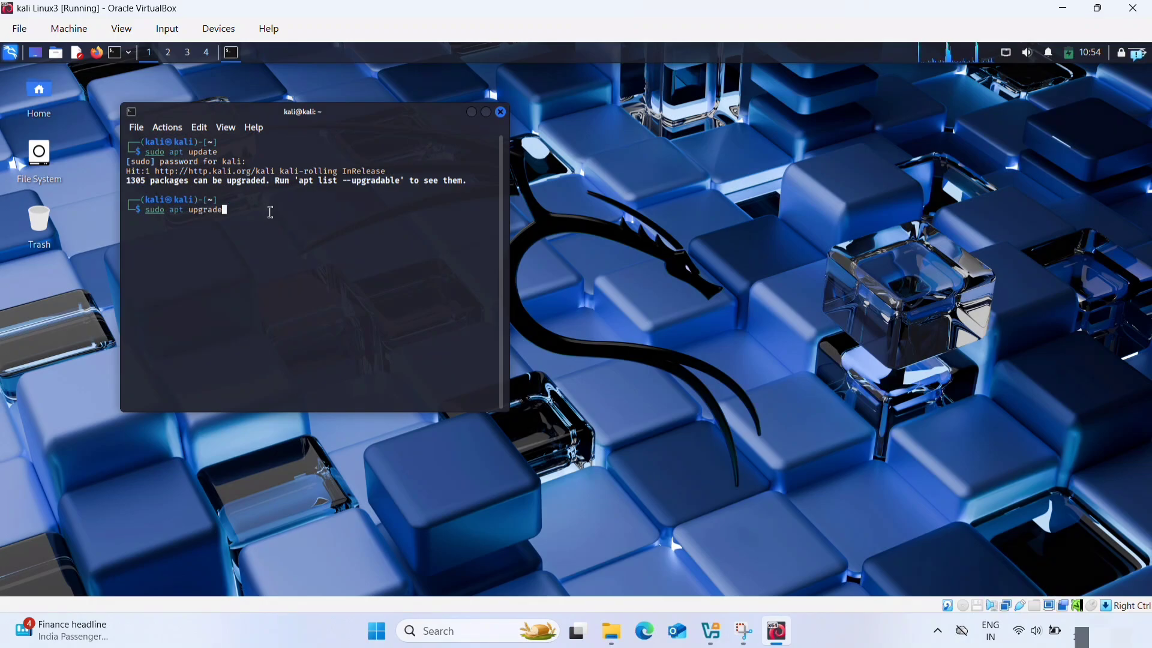
key(Return)
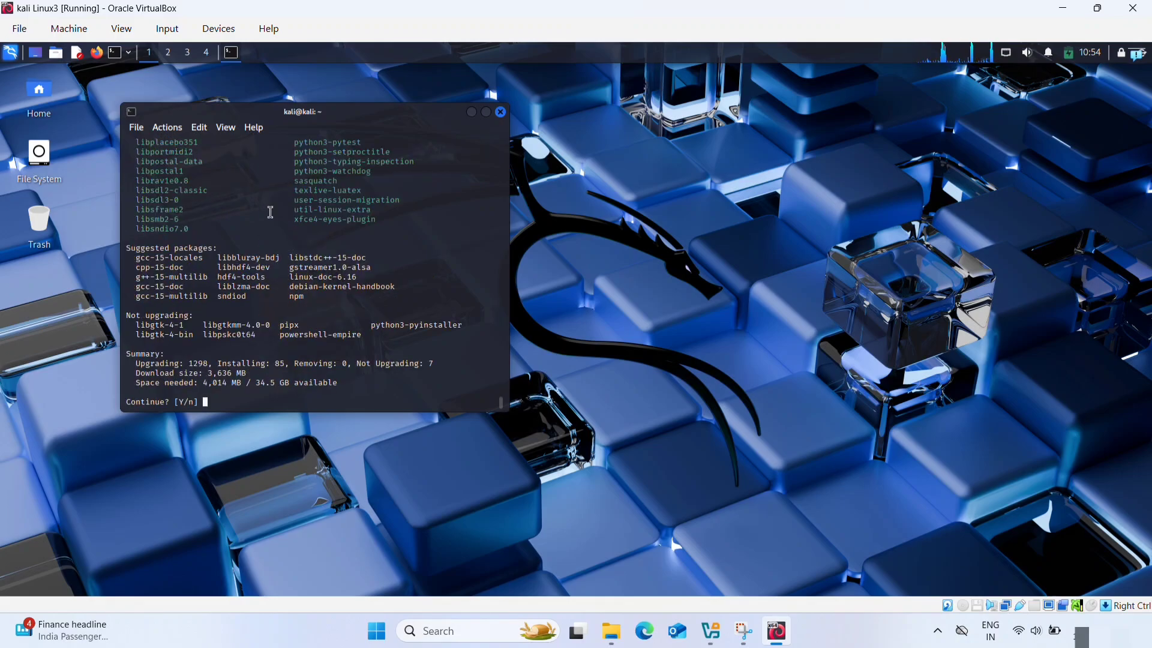
text(Y)
key(Return)
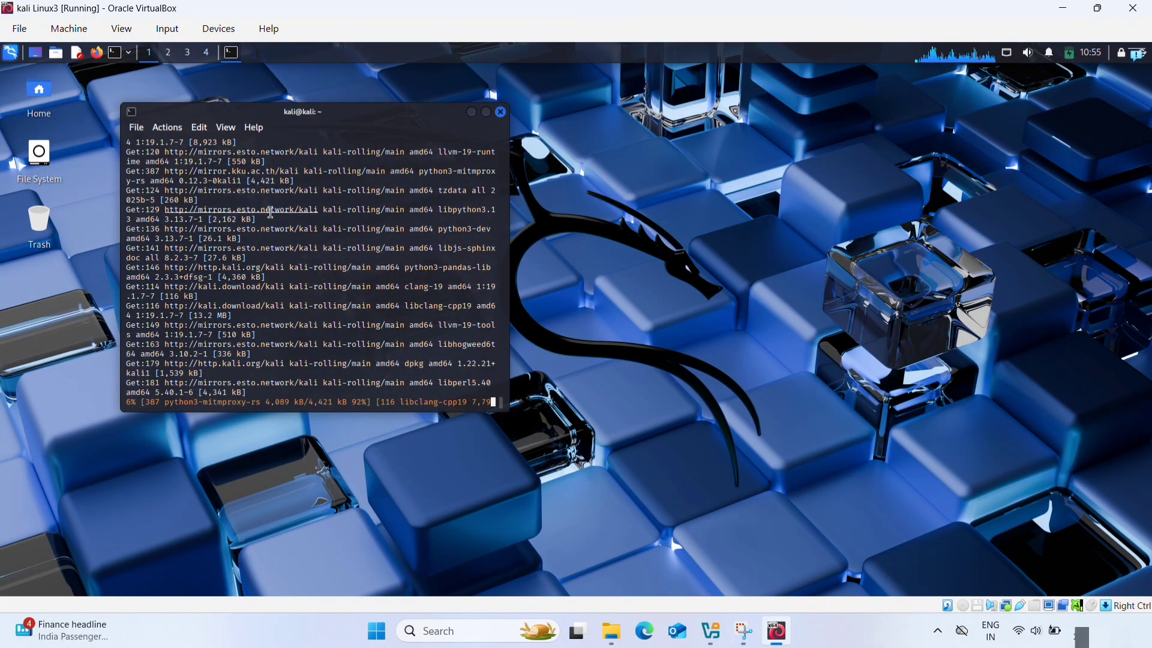
click(492, 24)
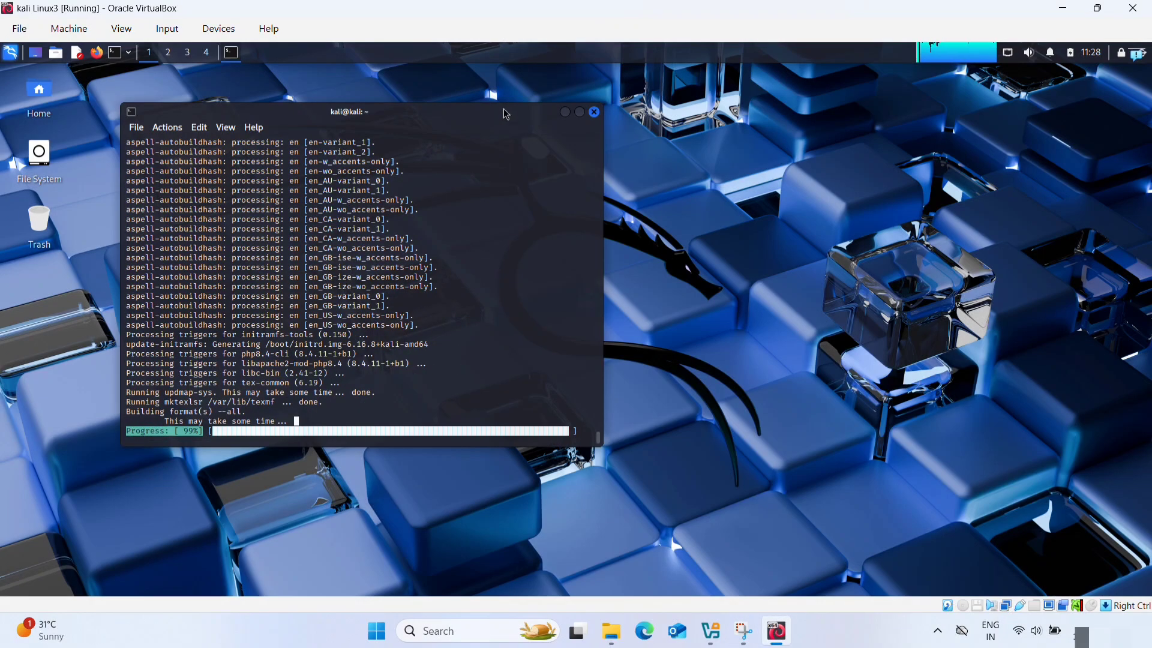
click(494, 25)
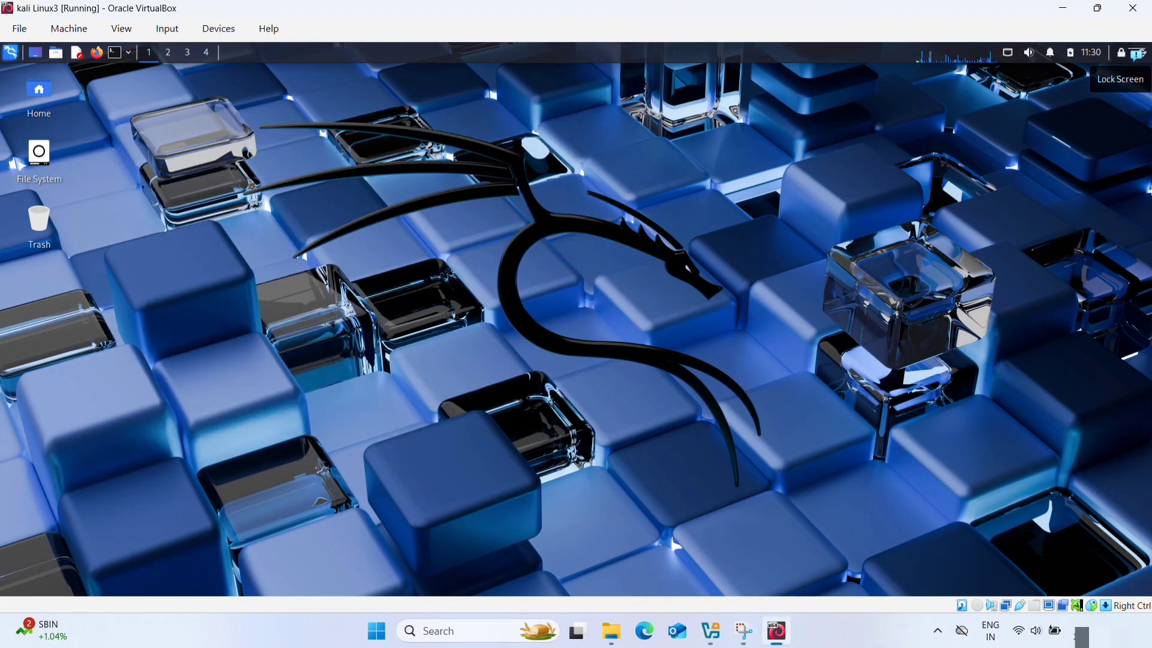
- Shut down the Kali system from its log-out dialog
click(1145, 54)
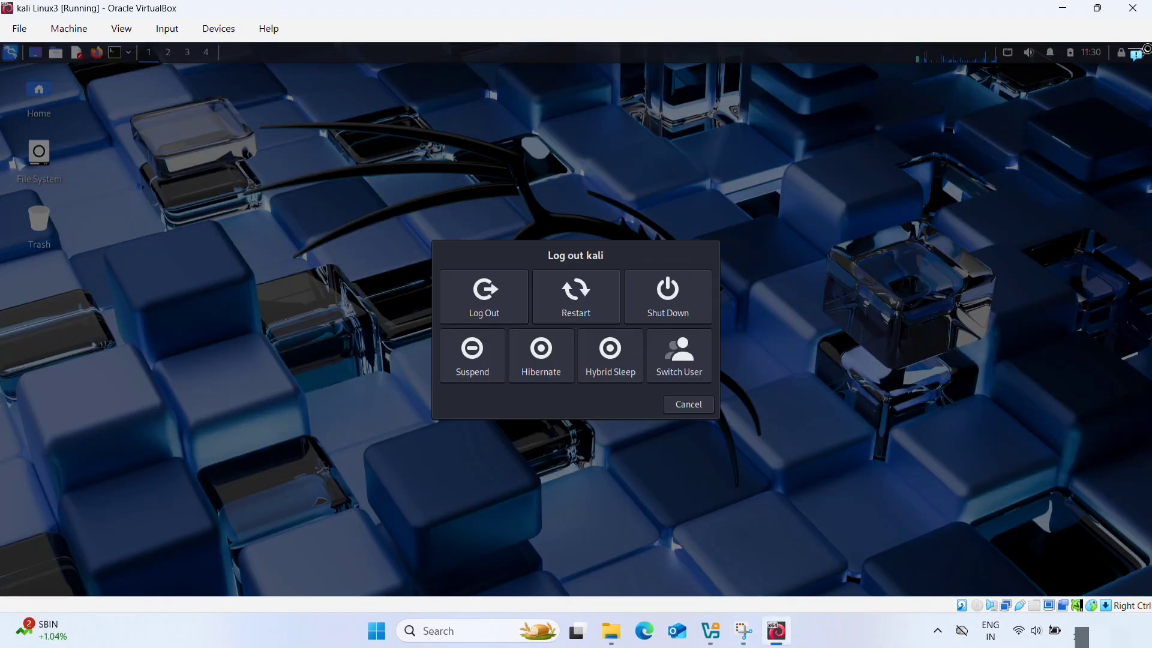
click(668, 318)
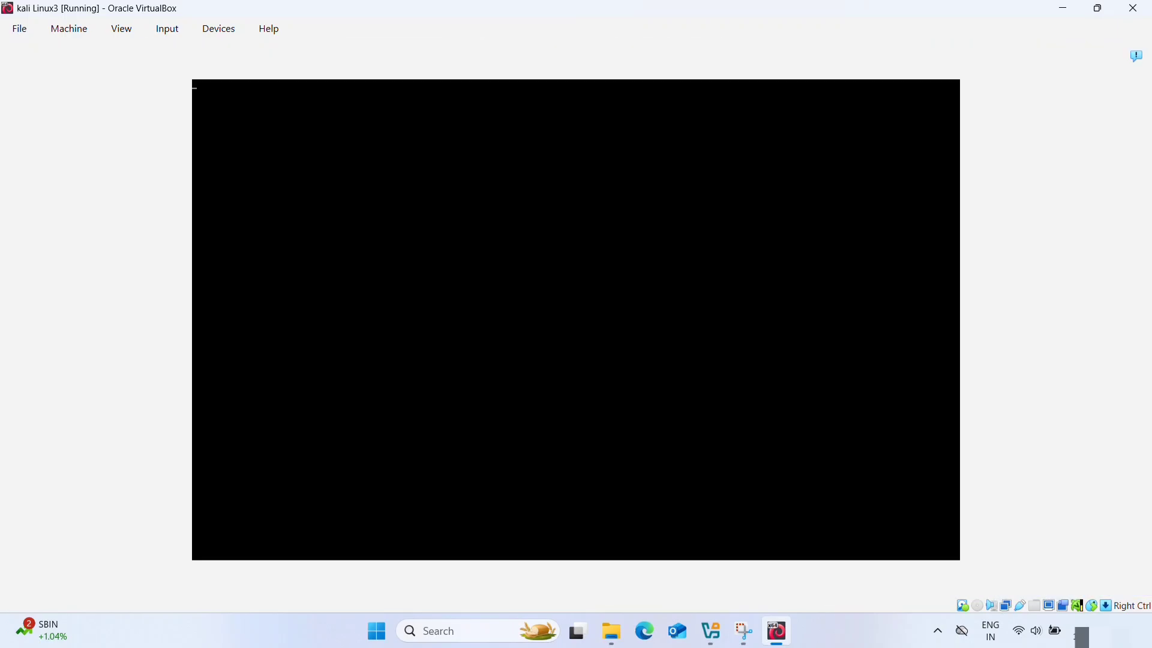